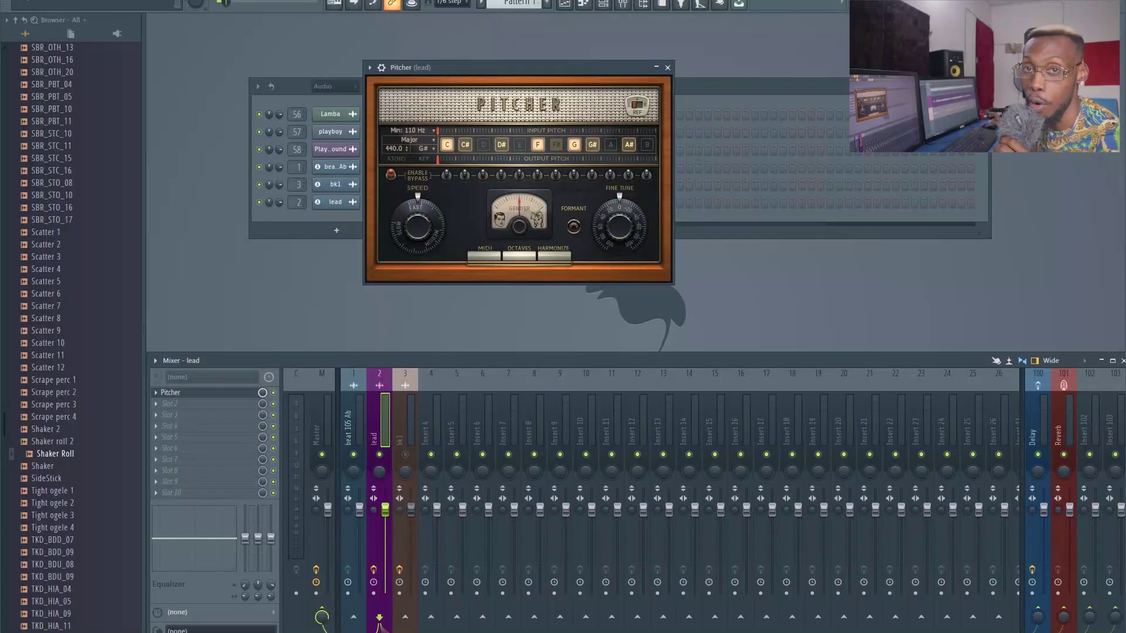
pyautogui.moveTo(446, 68); pyautogui.dragTo(424, 78)
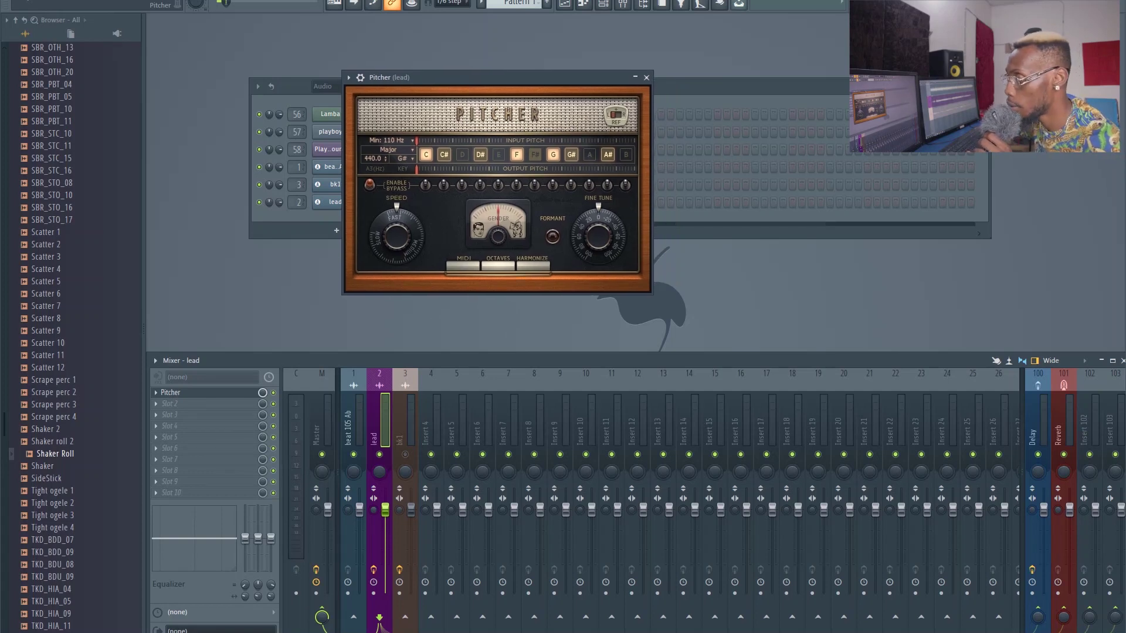
pyautogui.moveTo(425, 78); pyautogui.dragTo(393, 84)
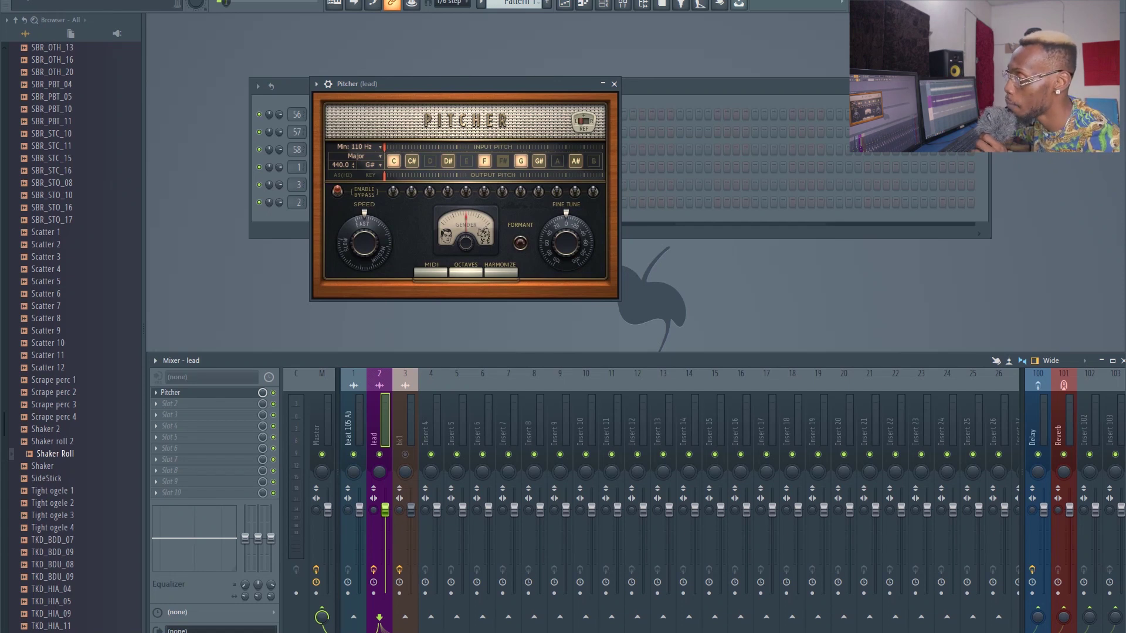
pyautogui.moveTo(392, 84); pyautogui.dragTo(406, 87)
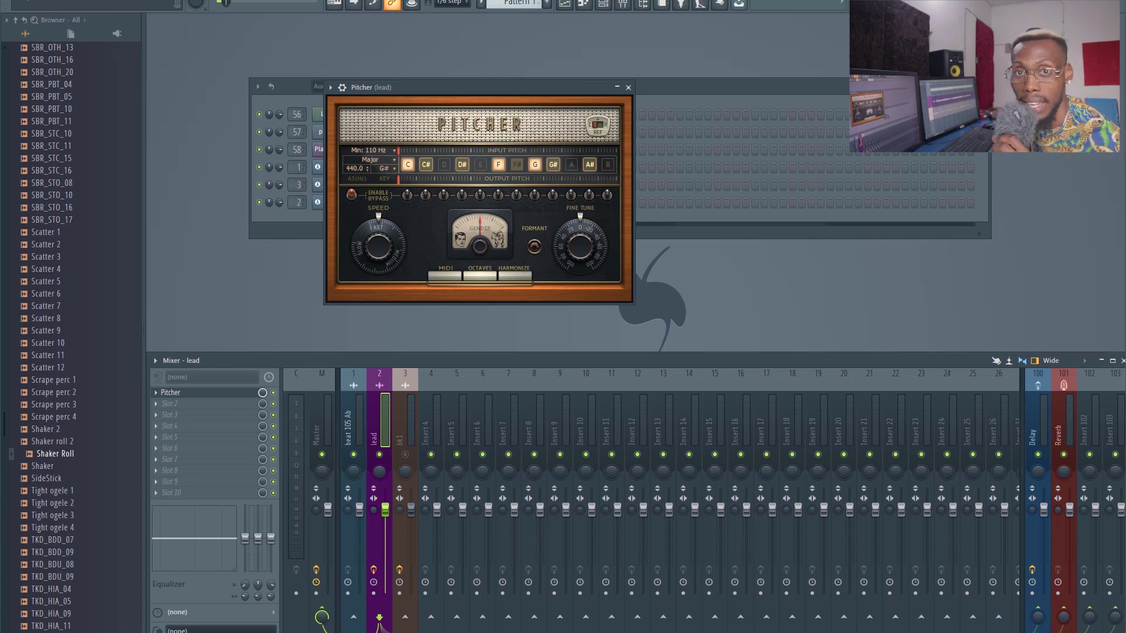
pyautogui.moveTo(470, 87); pyautogui.dragTo(479, 85)
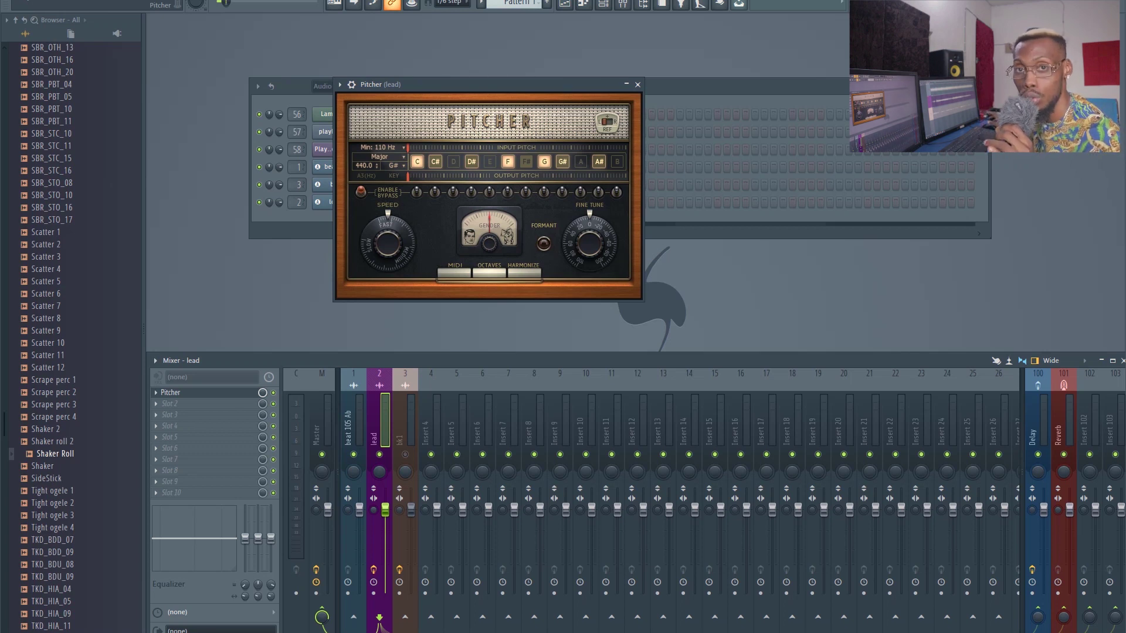
pyautogui.moveTo(469, 84); pyautogui.dragTo(465, 64)
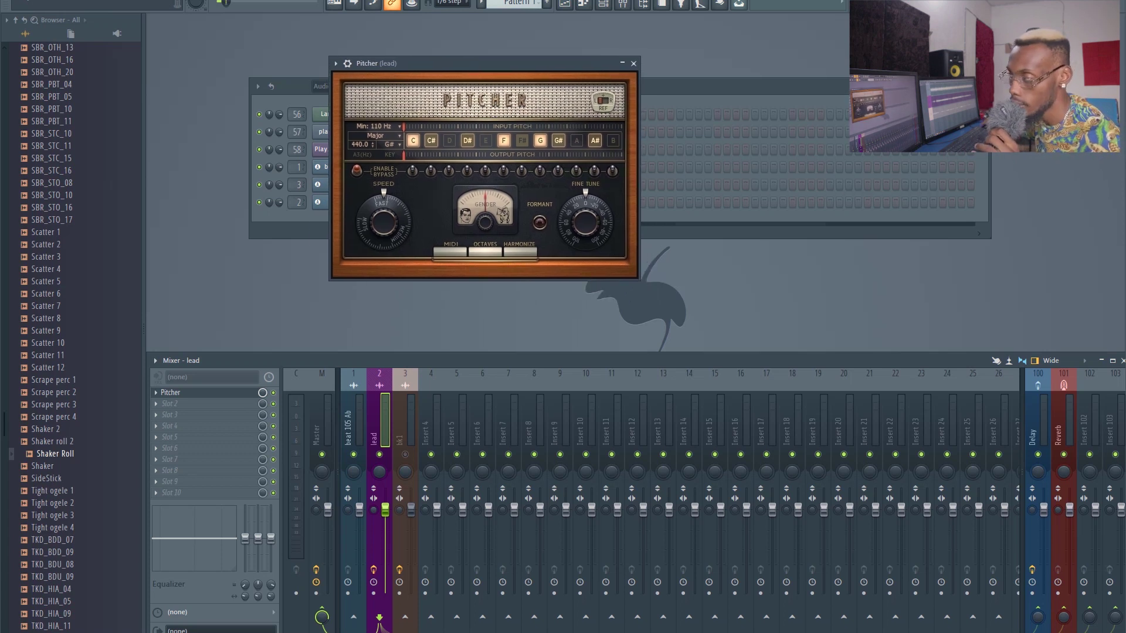
pyautogui.moveTo(465, 64); pyautogui.dragTo(472, 57)
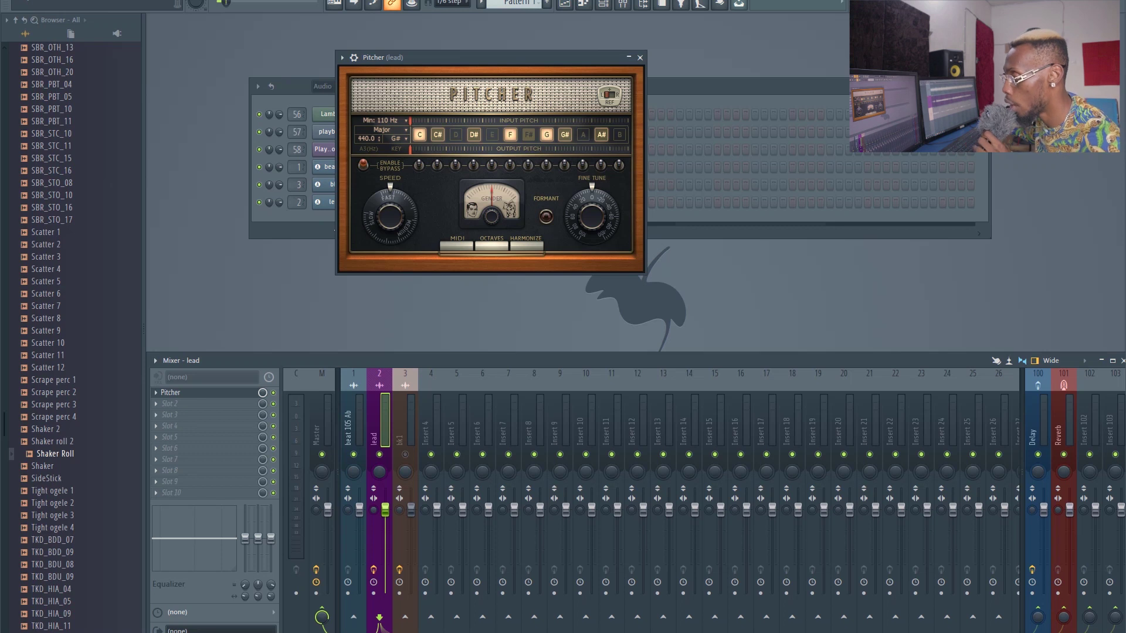
pyautogui.moveTo(472, 57); pyautogui.dragTo(491, 51)
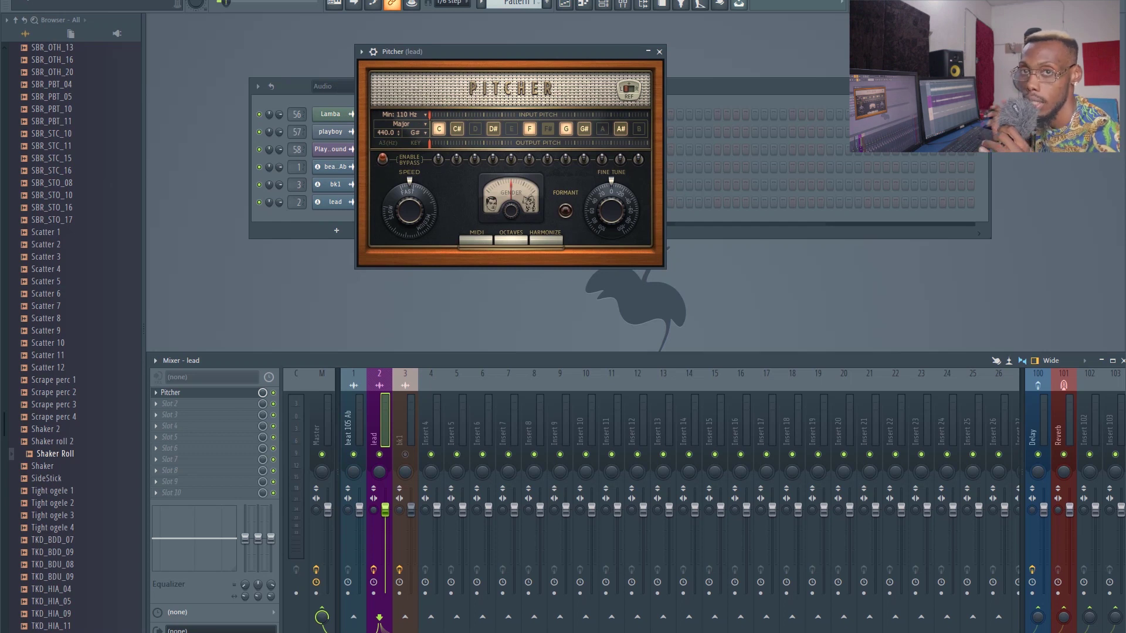
# Step: Play the song to hear the Pitcher effect on the lead track, stop playback and close the Pitcher window
pyautogui.press('space')
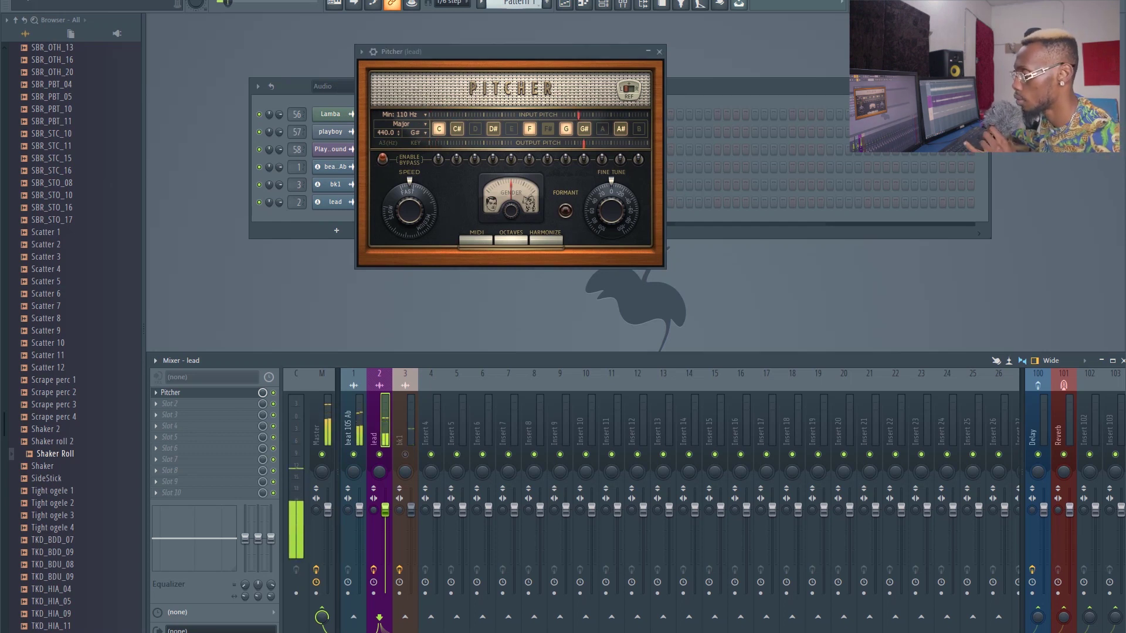
pyautogui.moveTo(499, 52); pyautogui.dragTo(720, 54)
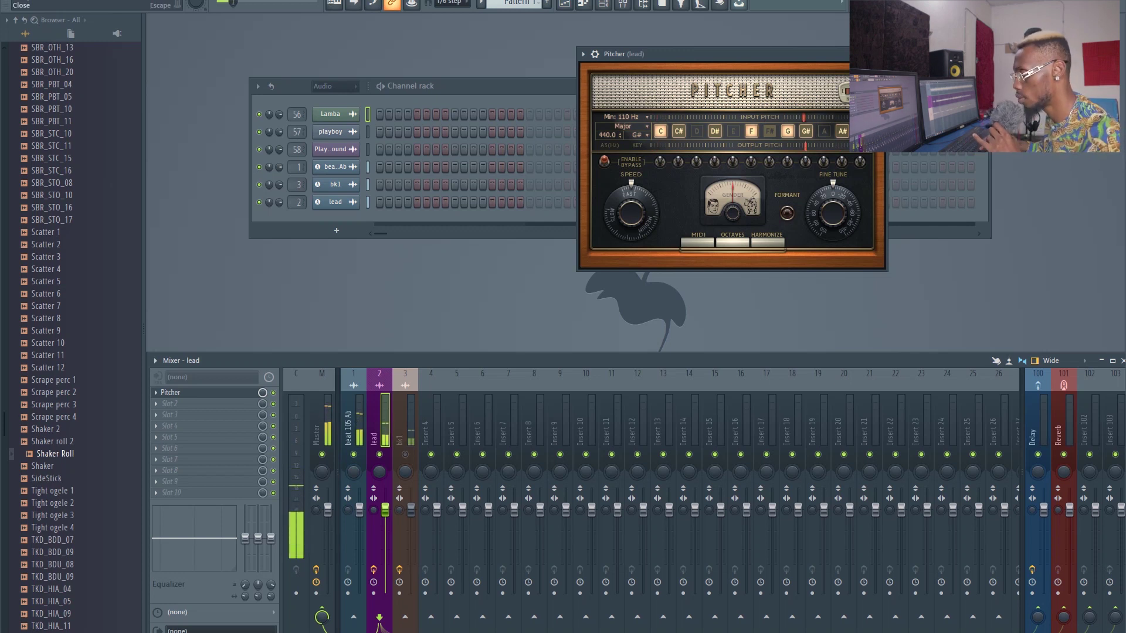
pyautogui.press('space')
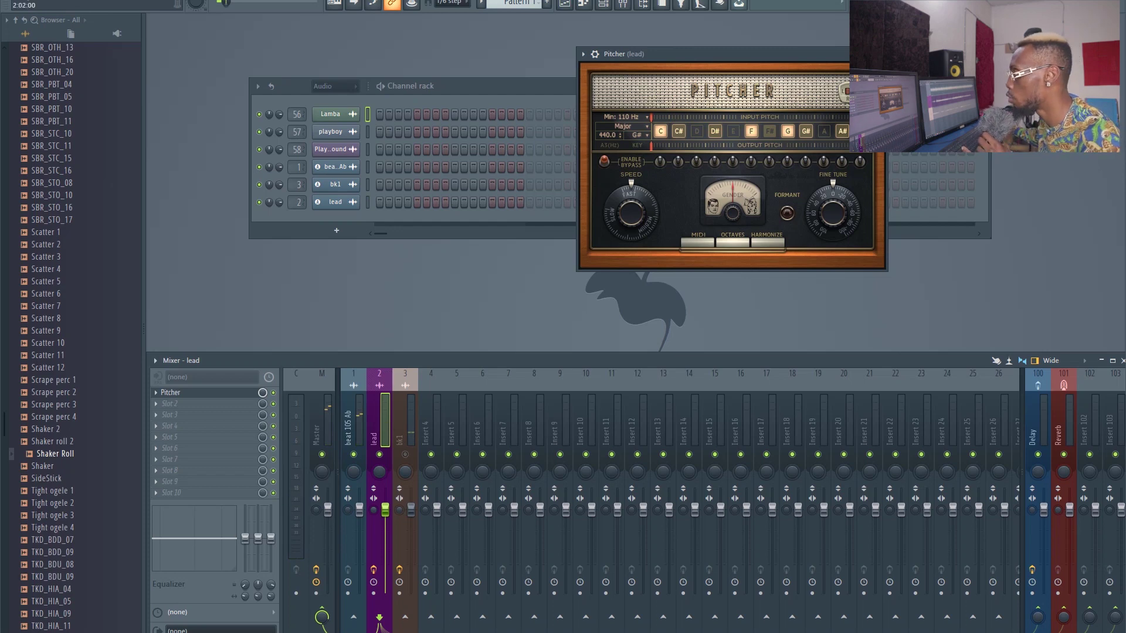
pyautogui.press('Escape')
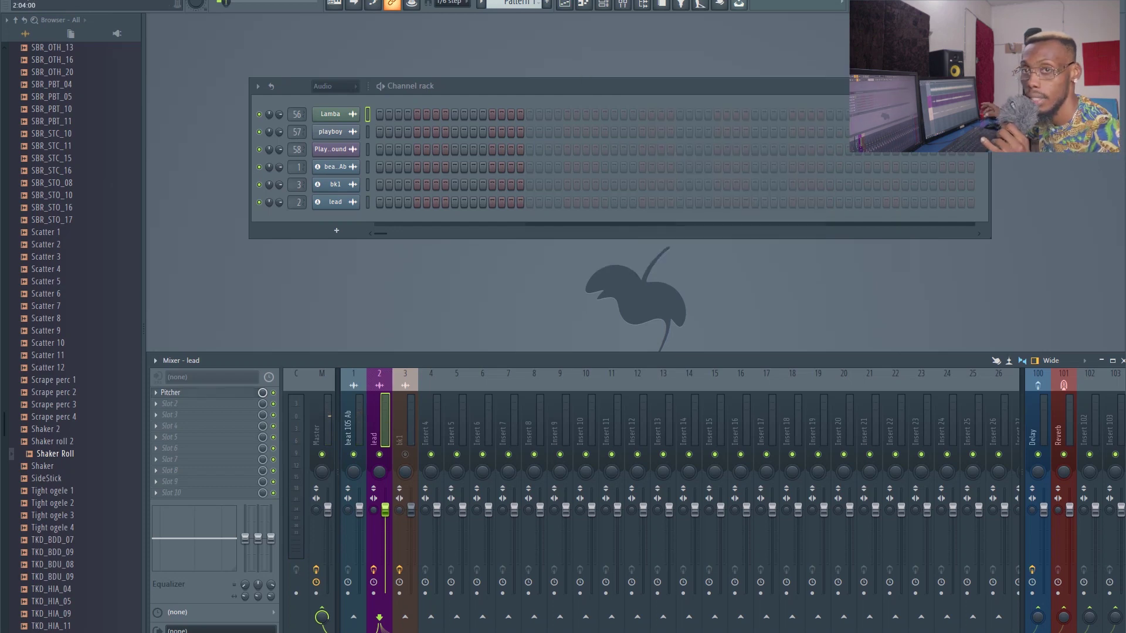
# Step: Load Fruity Limiter into effect slot 2 of the lead mixer track and close its window
pyautogui.click(170, 403)
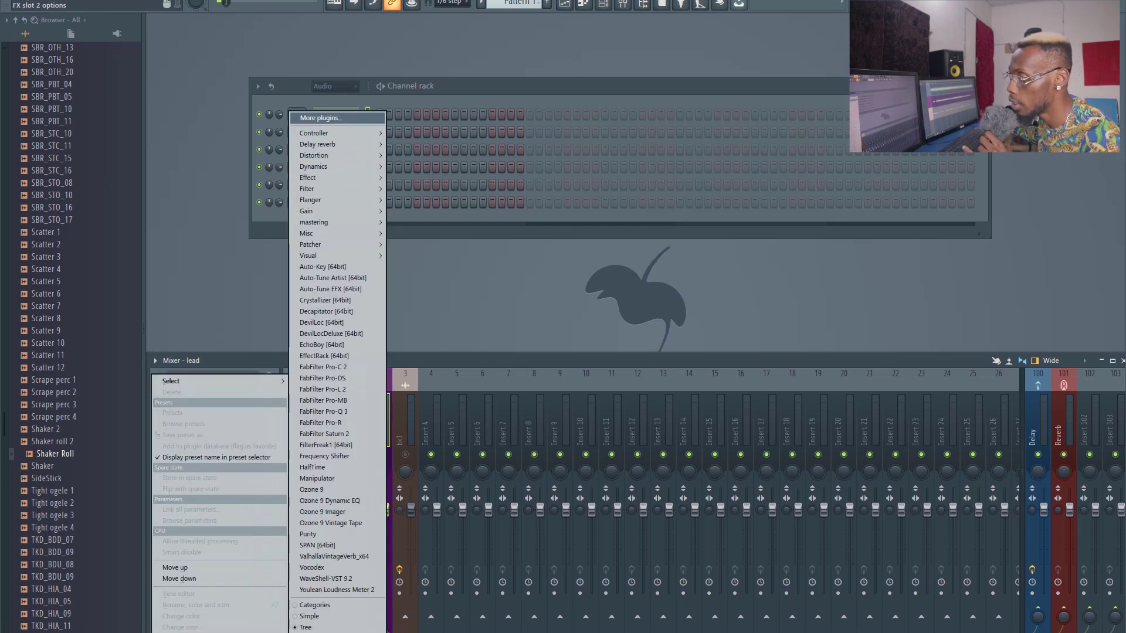
pyautogui.moveTo(328, 166)
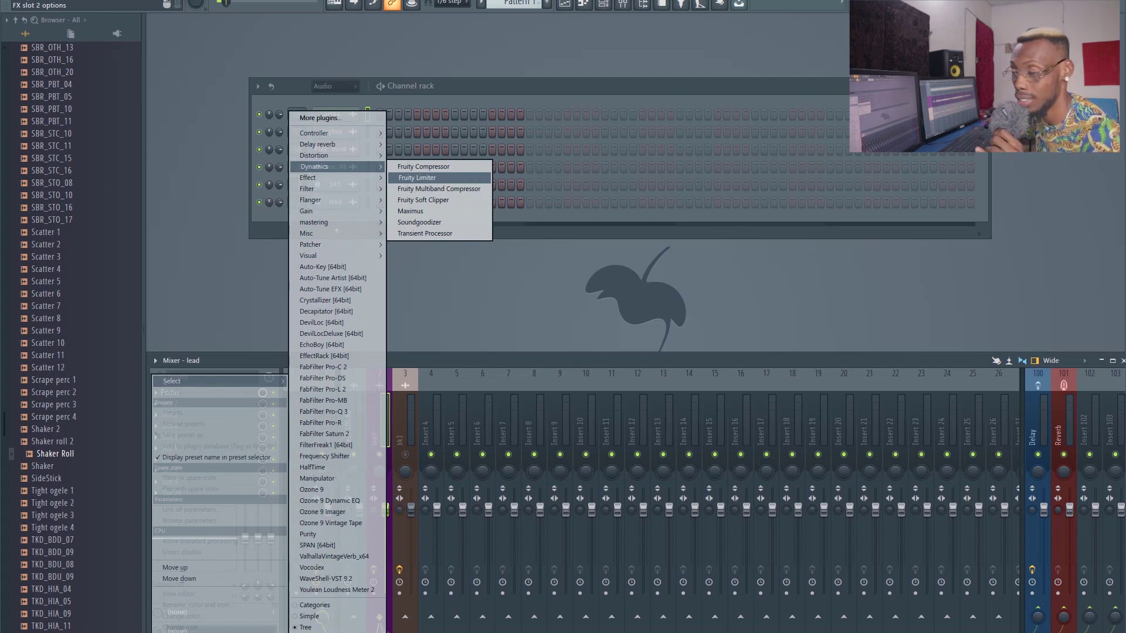
pyautogui.click(417, 178)
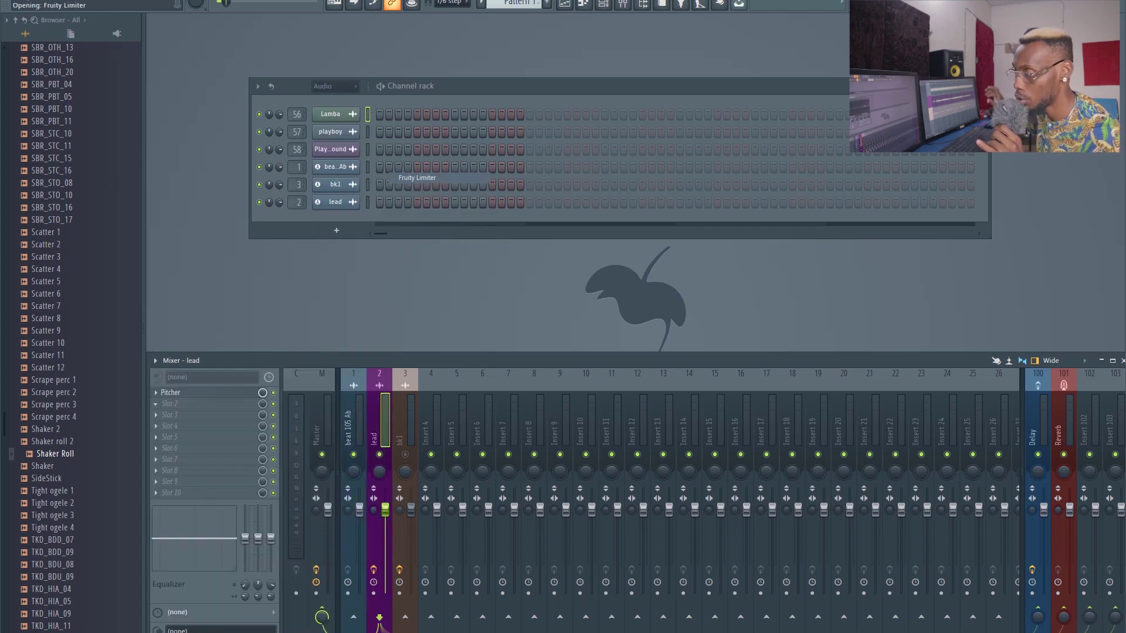
pyautogui.moveTo(263, 133); pyautogui.dragTo(605, 82)
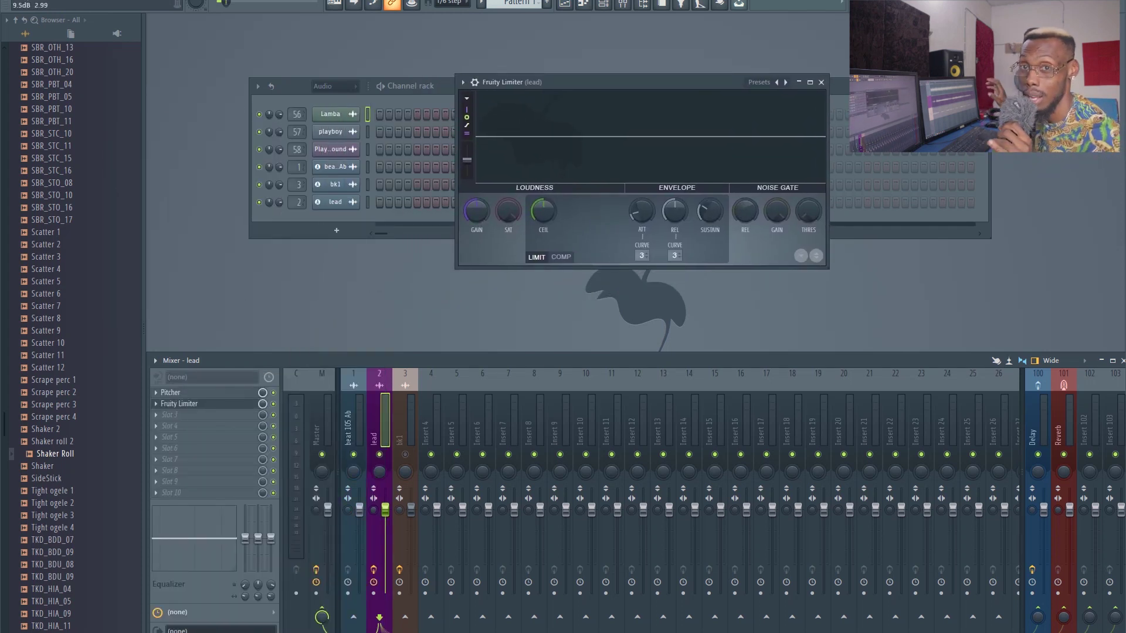
pyautogui.moveTo(587, 82); pyautogui.dragTo(577, 70)
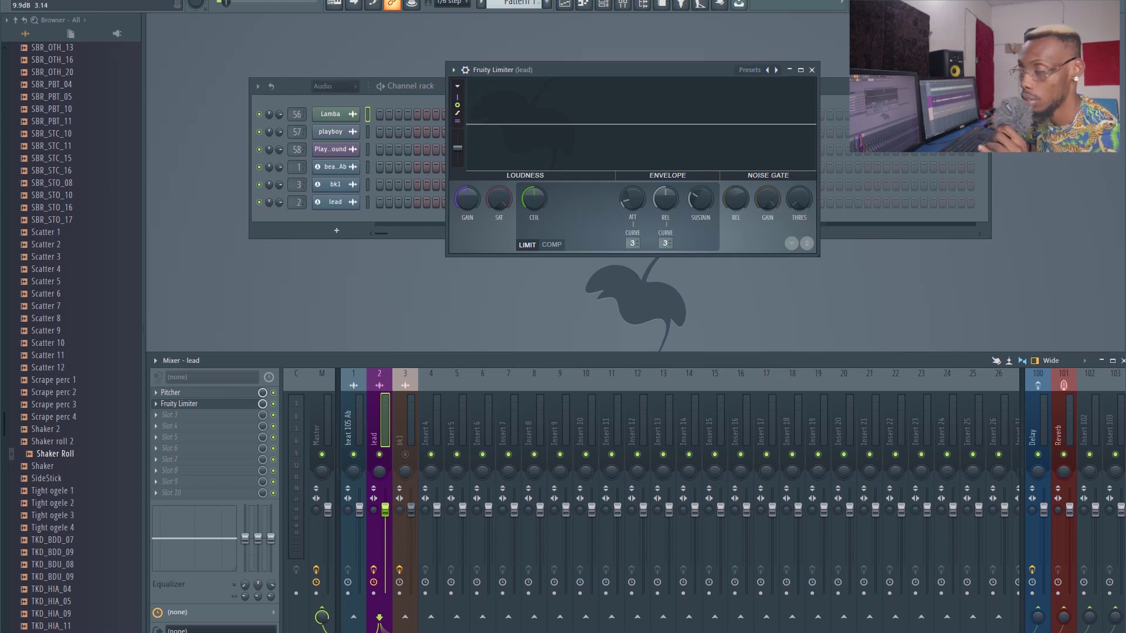
pyautogui.moveTo(587, 69)
pyautogui.mouseDown()
pyautogui.moveTo(501, 68)
pyautogui.moveTo(570, 58)
pyautogui.mouseUp()
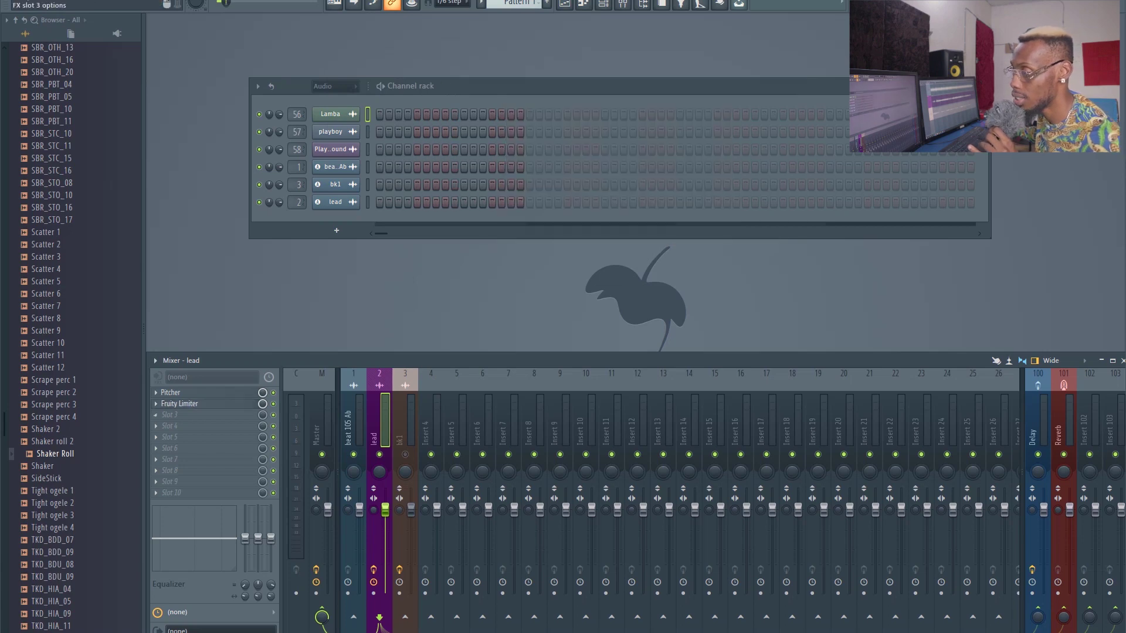
pyautogui.click(795, 58)
# Step: Load Fruity Compressor into effect slot 3 of the lead track and remove it again
pyautogui.click(171, 415)
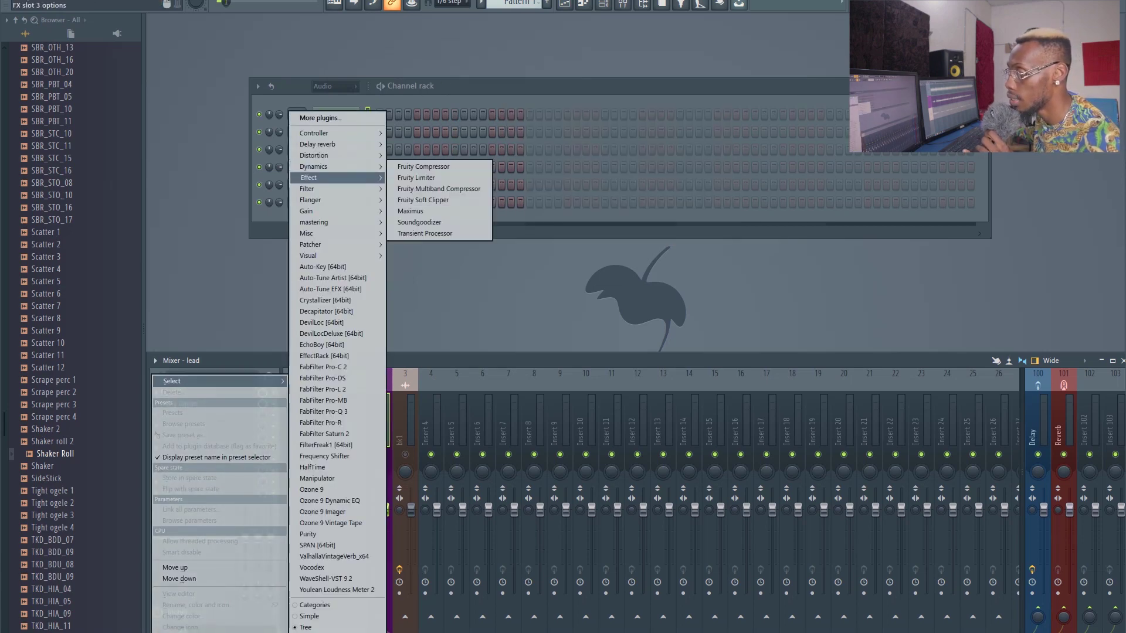
pyautogui.click(422, 166)
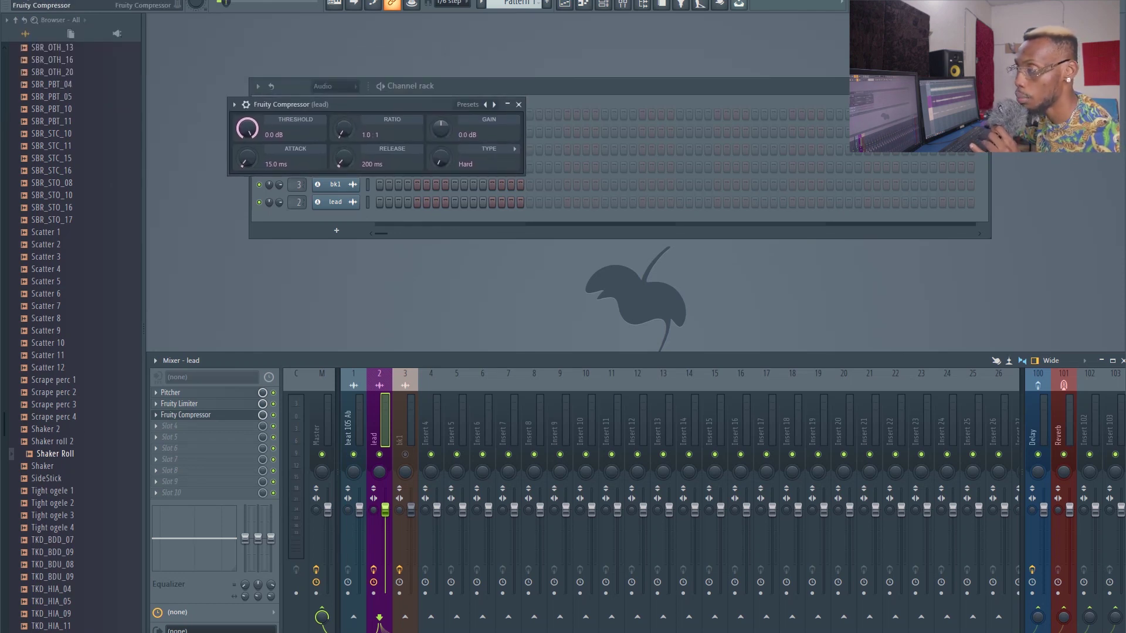
pyautogui.moveTo(376, 104); pyautogui.dragTo(424, 139)
pyautogui.click(572, 139)
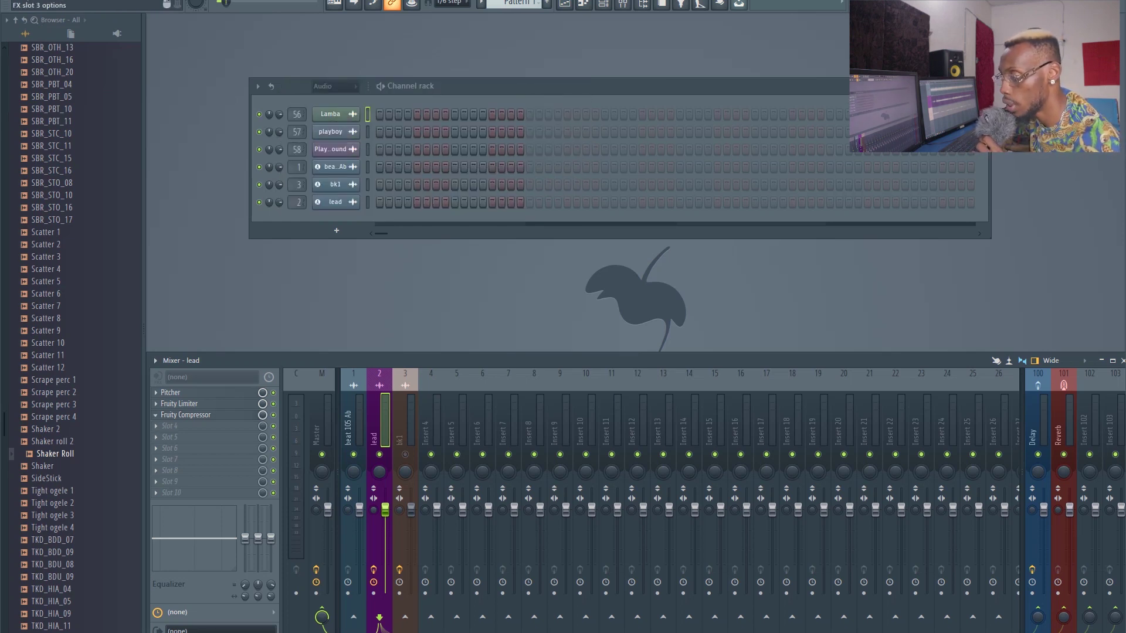
pyautogui.click(155, 415)
pyautogui.click(173, 377)
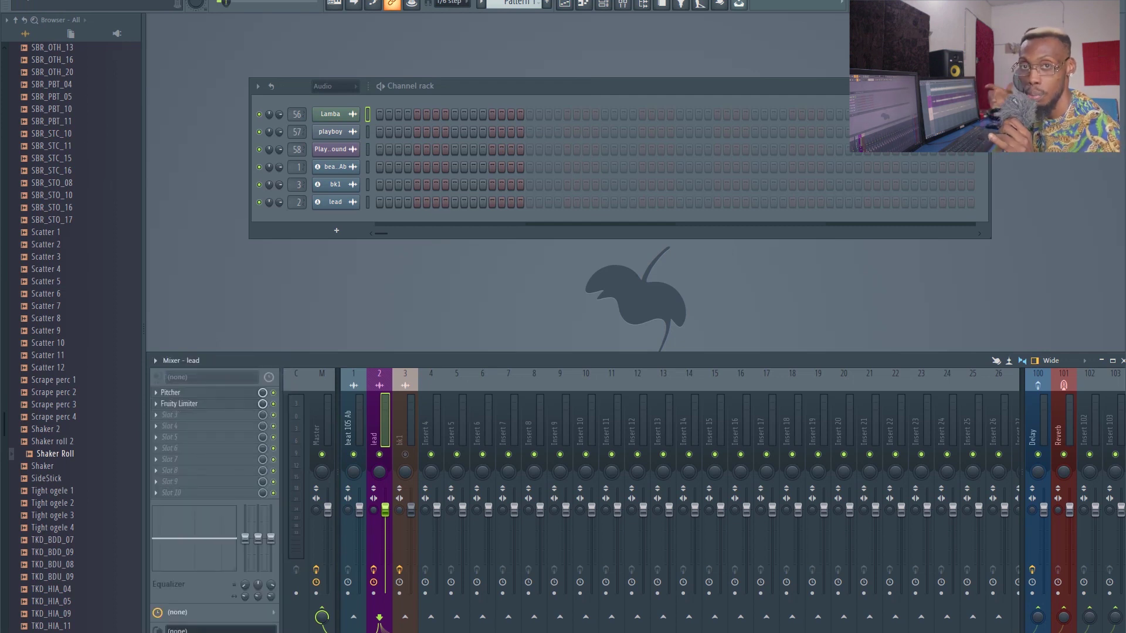
# Step: Switch the lead track's Fruity Limiter to compressor mode and set the release time to about 20 ms
pyautogui.click(180, 404)
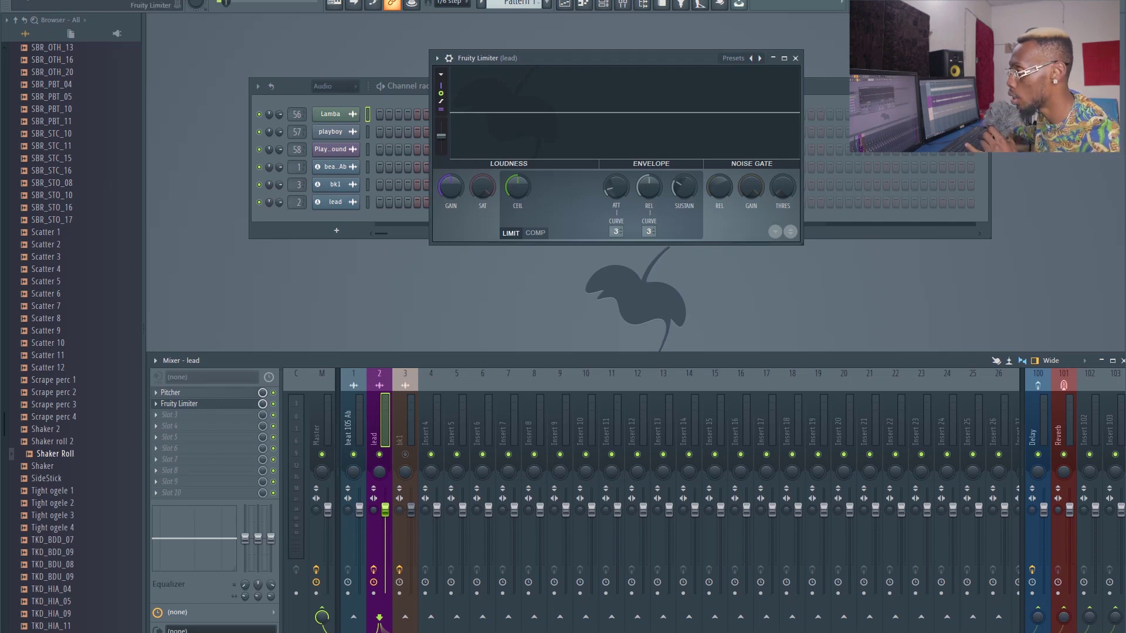
pyautogui.moveTo(587, 58); pyautogui.dragTo(558, 55)
pyautogui.click(506, 231)
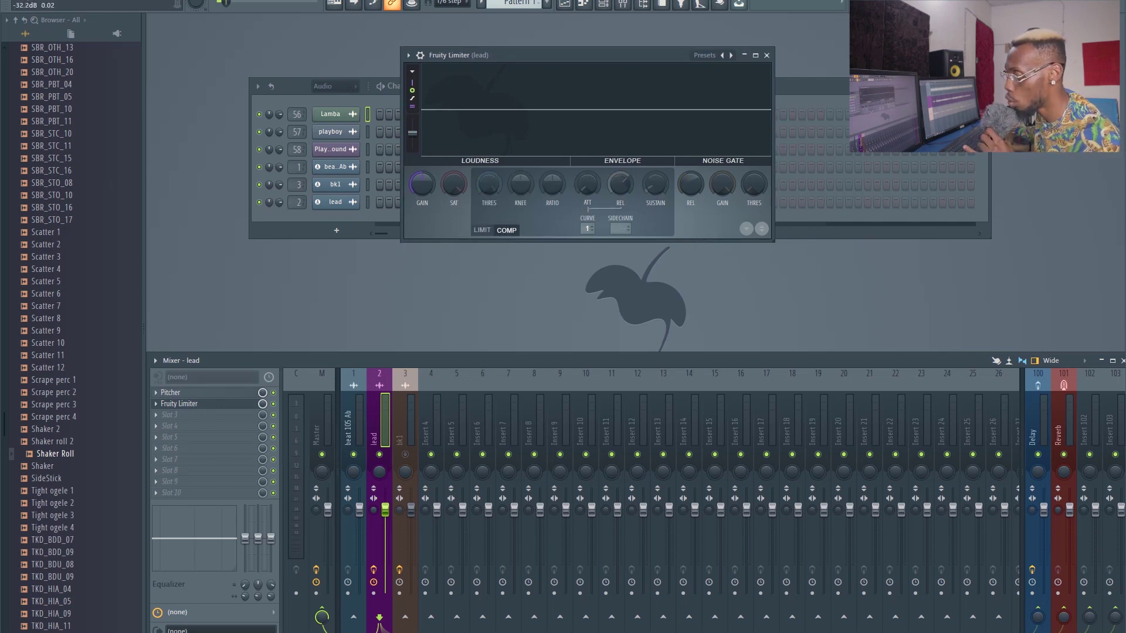
pyautogui.moveTo(574, 55); pyautogui.dragTo(538, 54)
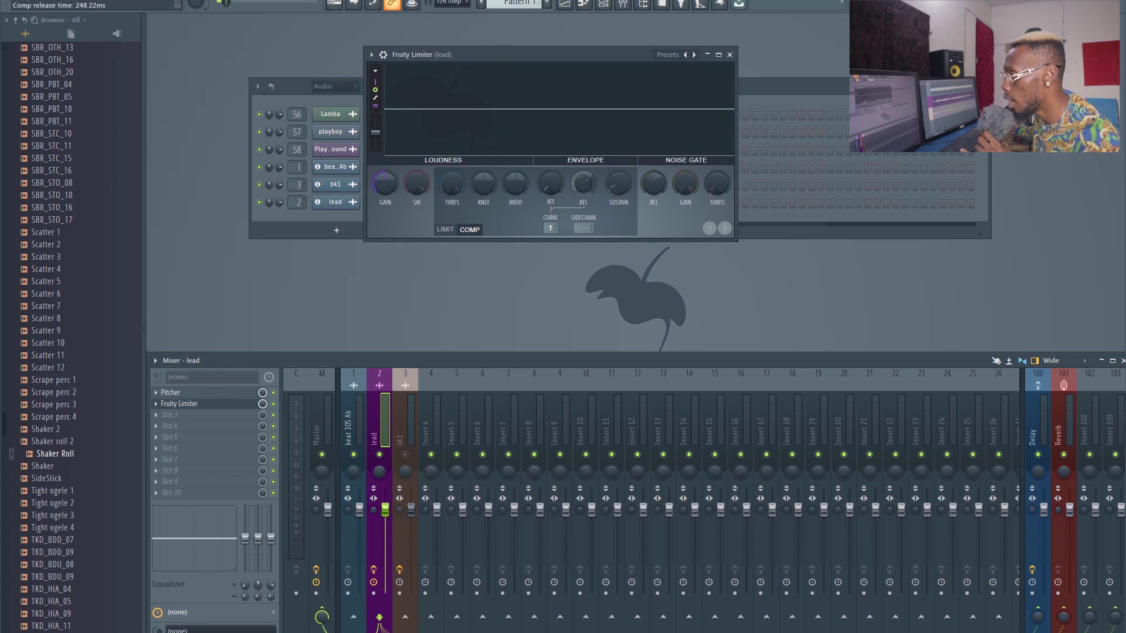
pyautogui.moveTo(550, 184); pyautogui.dragTo(583, 192)
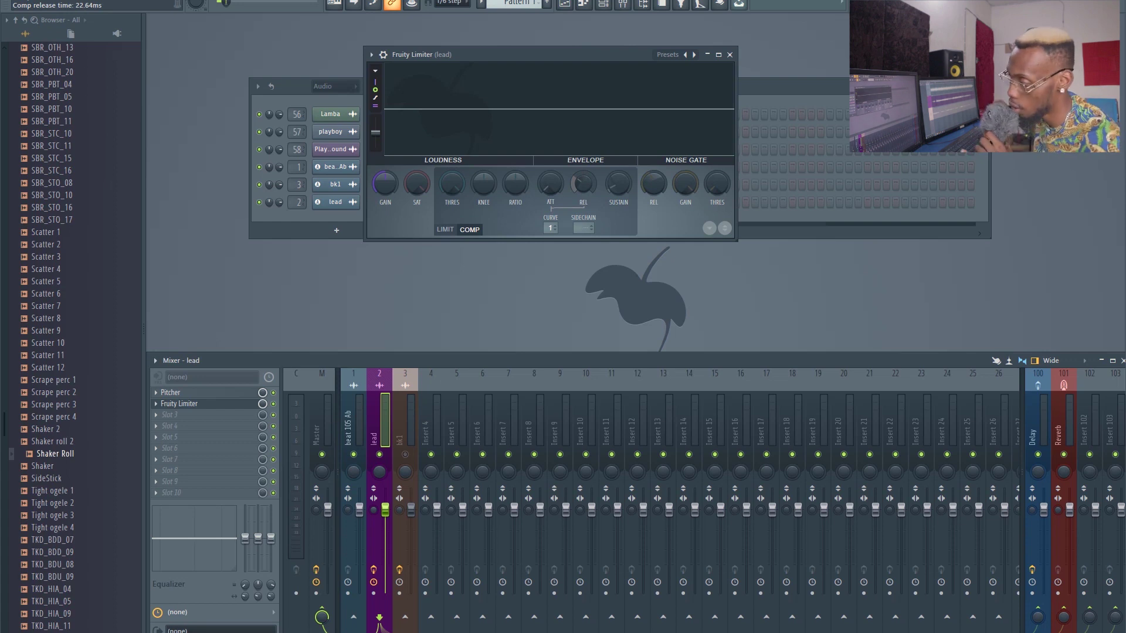
pyautogui.moveTo(583, 191); pyautogui.dragTo(583, 193)
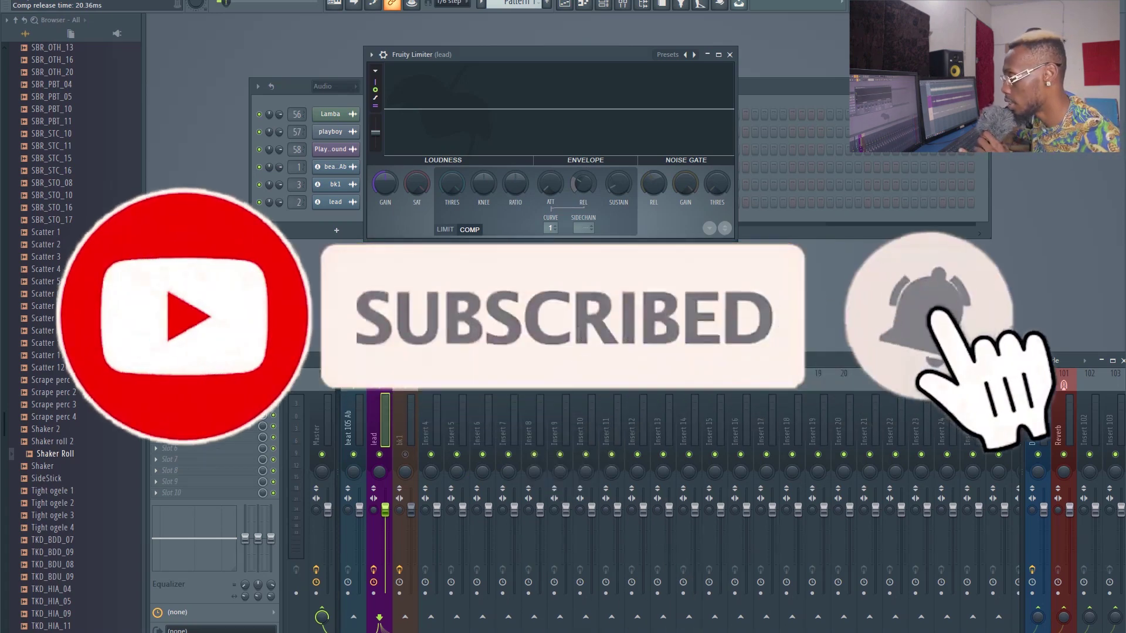
pyautogui.moveTo(422, 55); pyautogui.dragTo(431, 55)
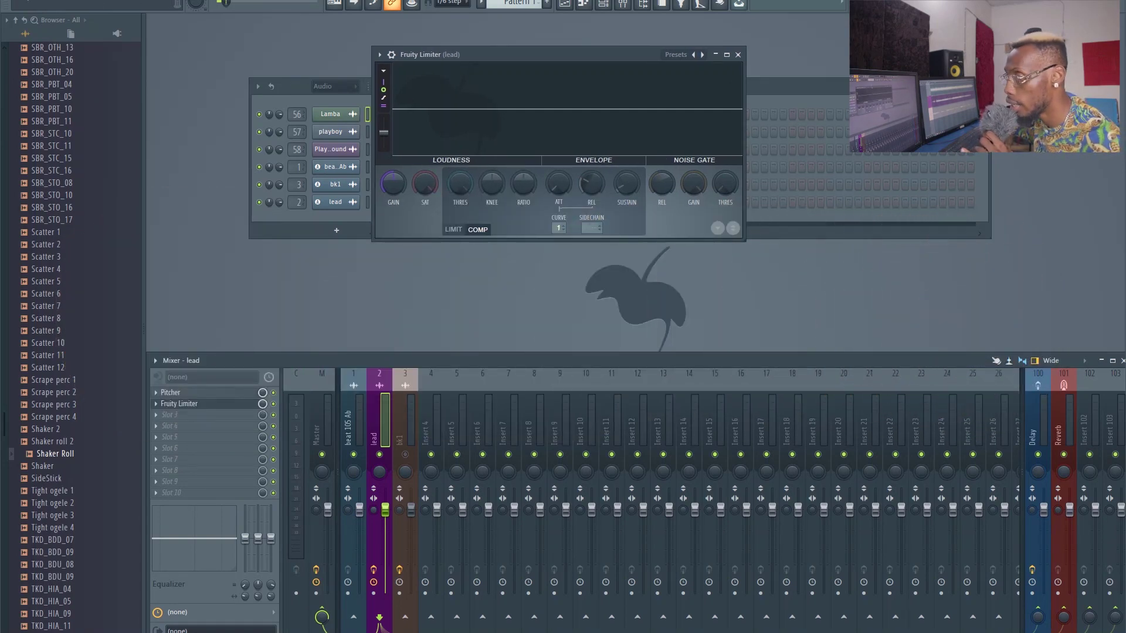
pyautogui.moveTo(446, 55); pyautogui.dragTo(430, 57)
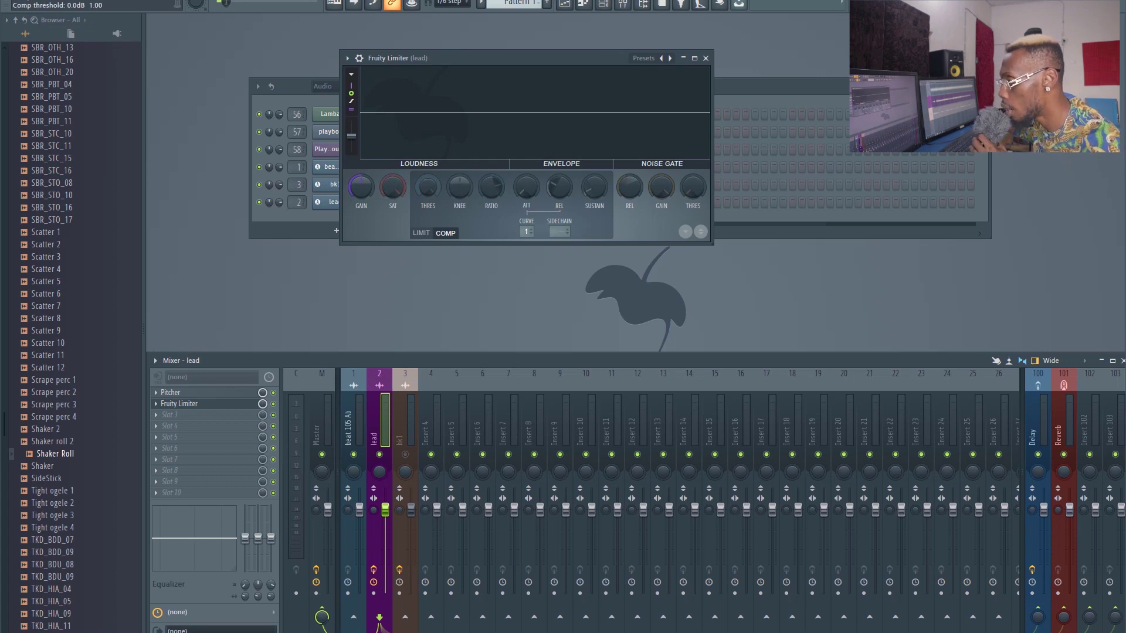
# Step: Lower the compressor threshold in Fruity Limiter while playing the soloed lead track
pyautogui.moveTo(427, 186); pyautogui.dragTo(428, 193)
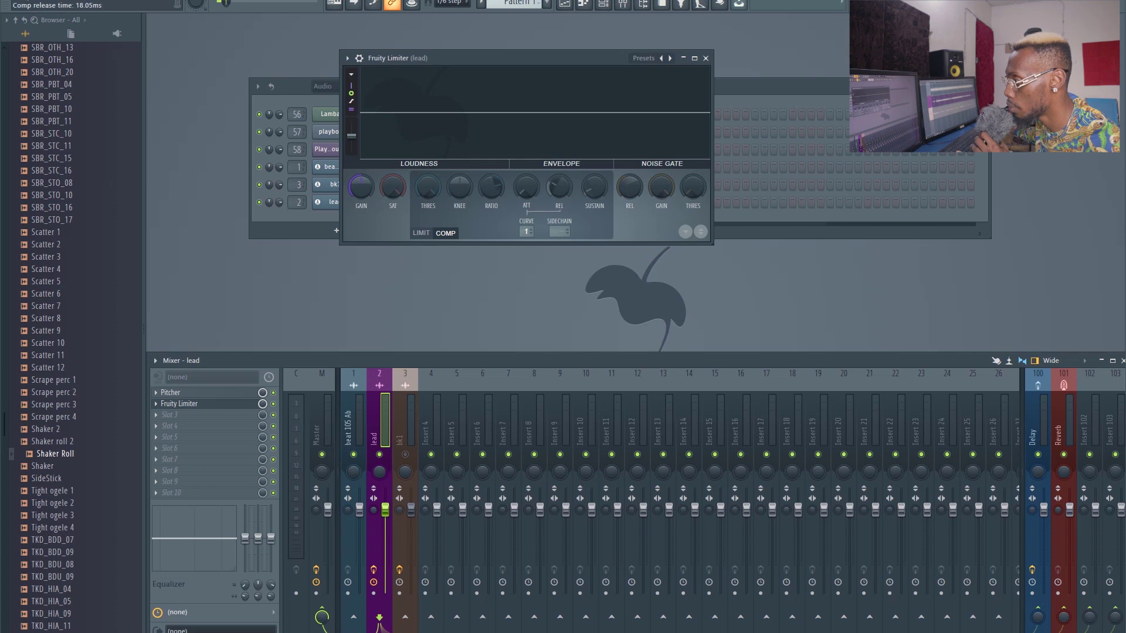
pyautogui.press('space')
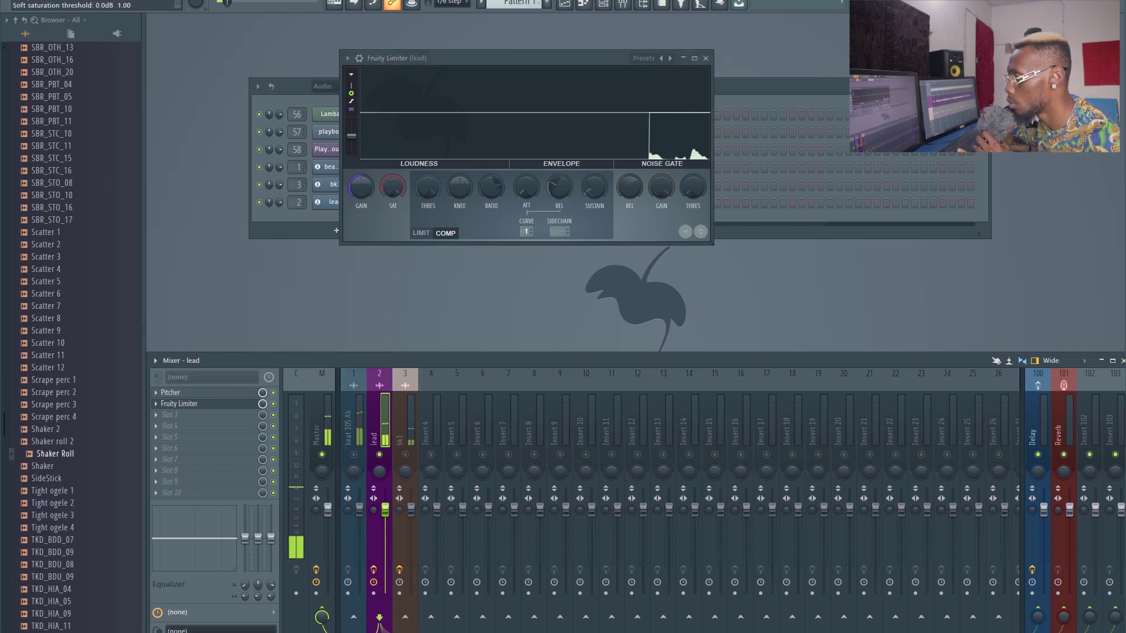
pyautogui.moveTo(427, 187); pyautogui.dragTo(428, 247)
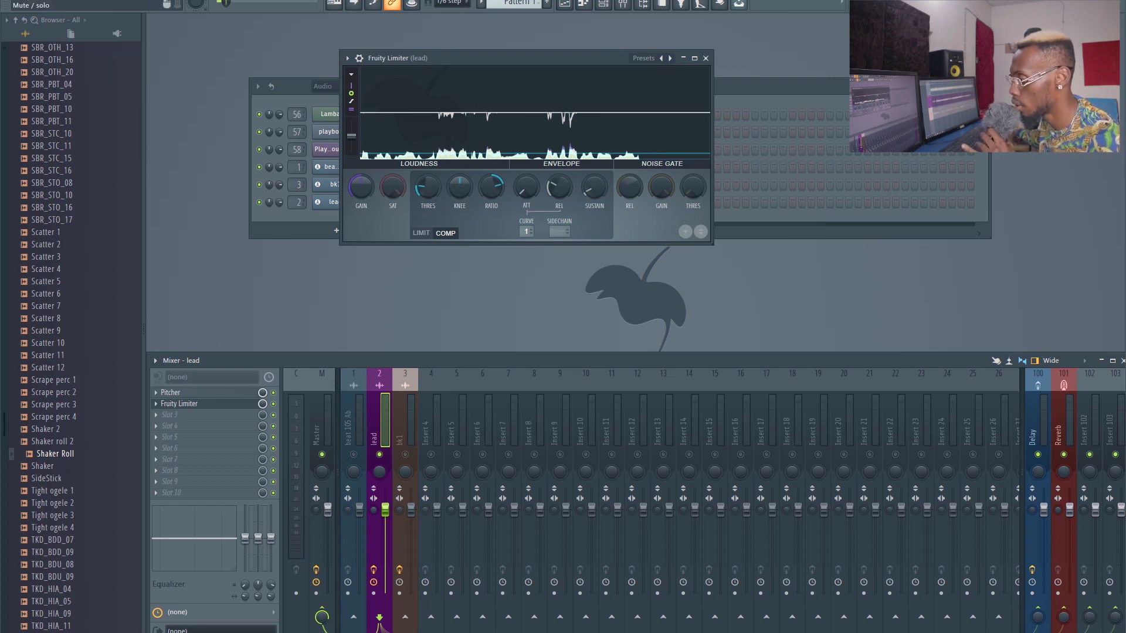
# Step: Unsolo the lead track and slightly raise the Fruity Limiter gain while playing the full mix
pyautogui.rightClick(380, 454)
pyautogui.moveTo(469, 58); pyautogui.dragTo(486, 58)
pyautogui.press('space')
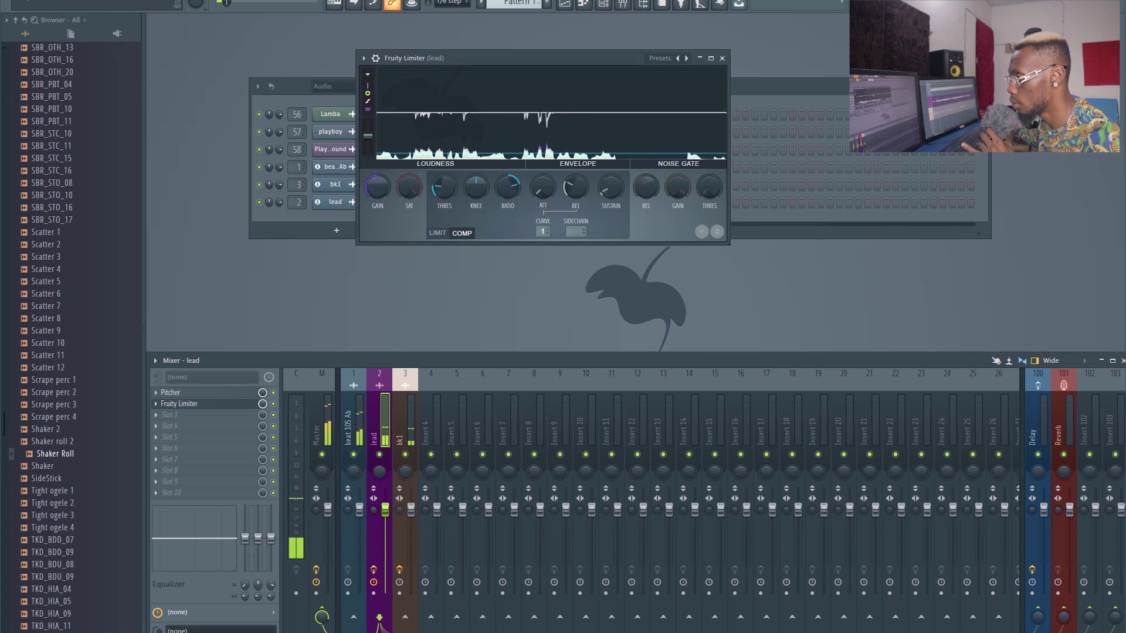
pyautogui.moveTo(377, 187)
pyautogui.mouseDown()
pyautogui.moveTo(377, 163)
pyautogui.moveTo(377, 178)
pyautogui.mouseUp()
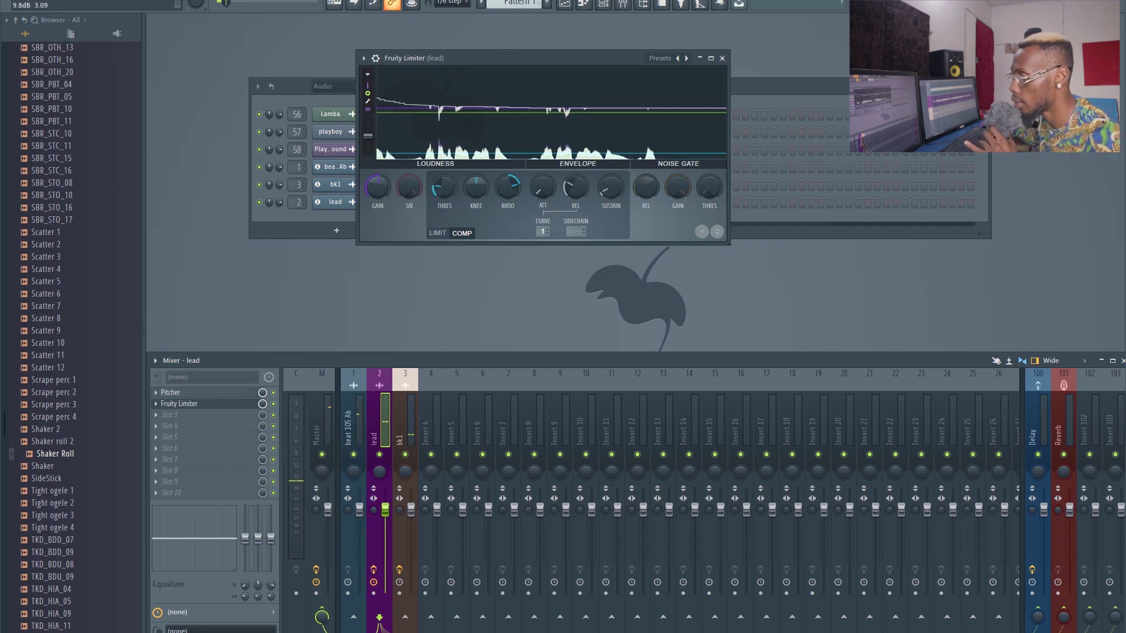
pyautogui.moveTo(527, 58); pyautogui.dragTo(520, 56)
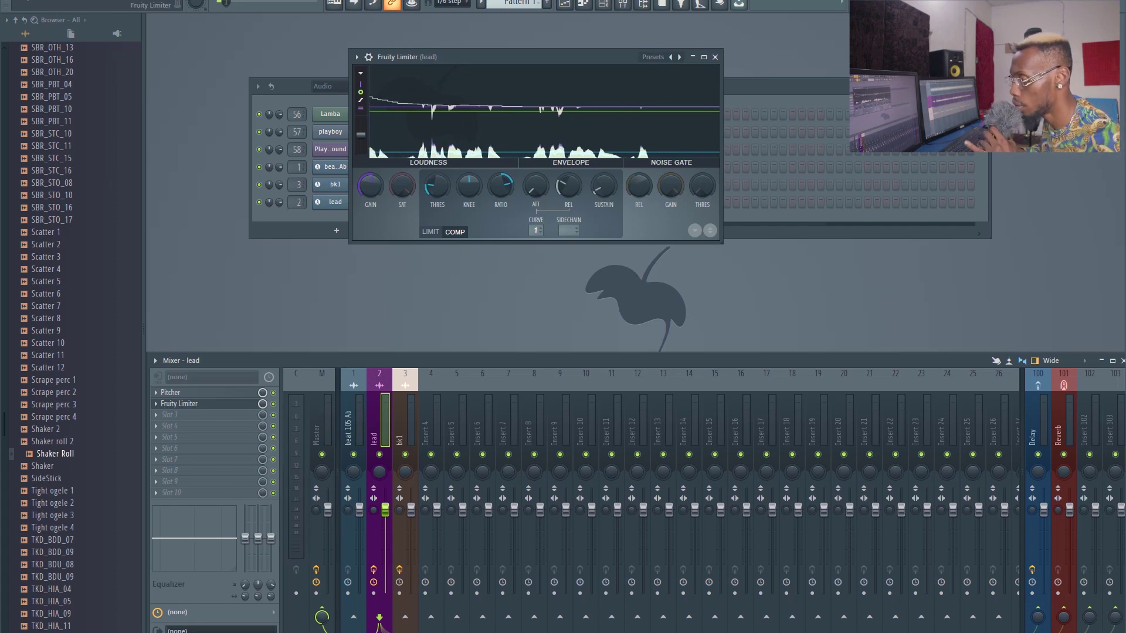
pyautogui.press('space')
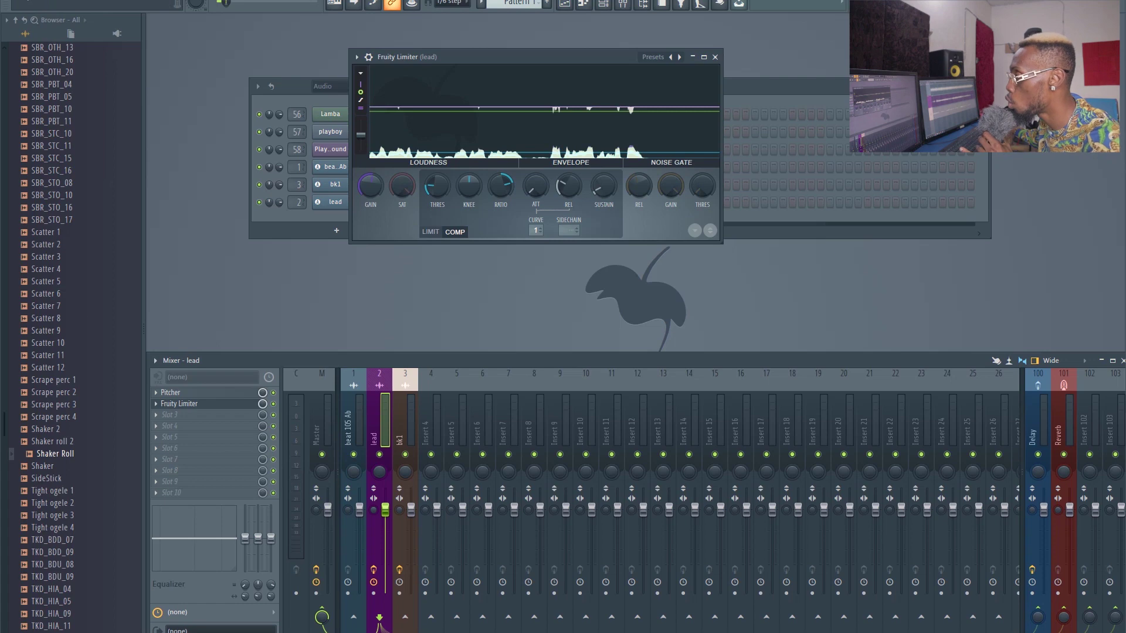
# Step: Close Fruity Limiter and load Fruity Parametric EQ 2 into effect slot 3 of the lead track
pyautogui.click(715, 57)
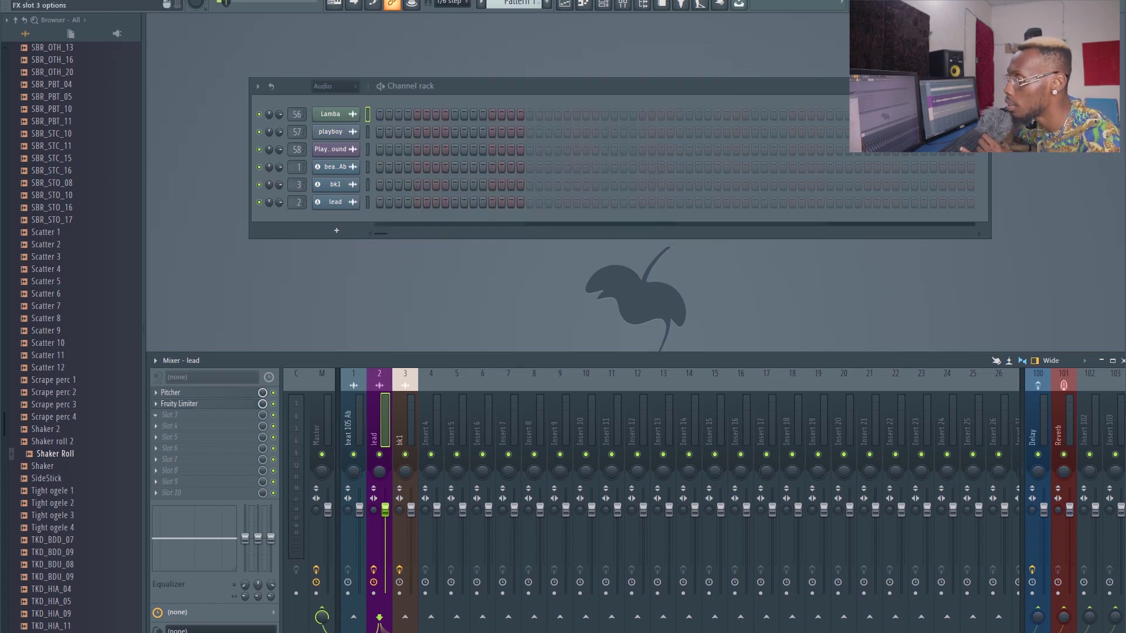
pyautogui.click(176, 415)
pyautogui.moveTo(328, 178)
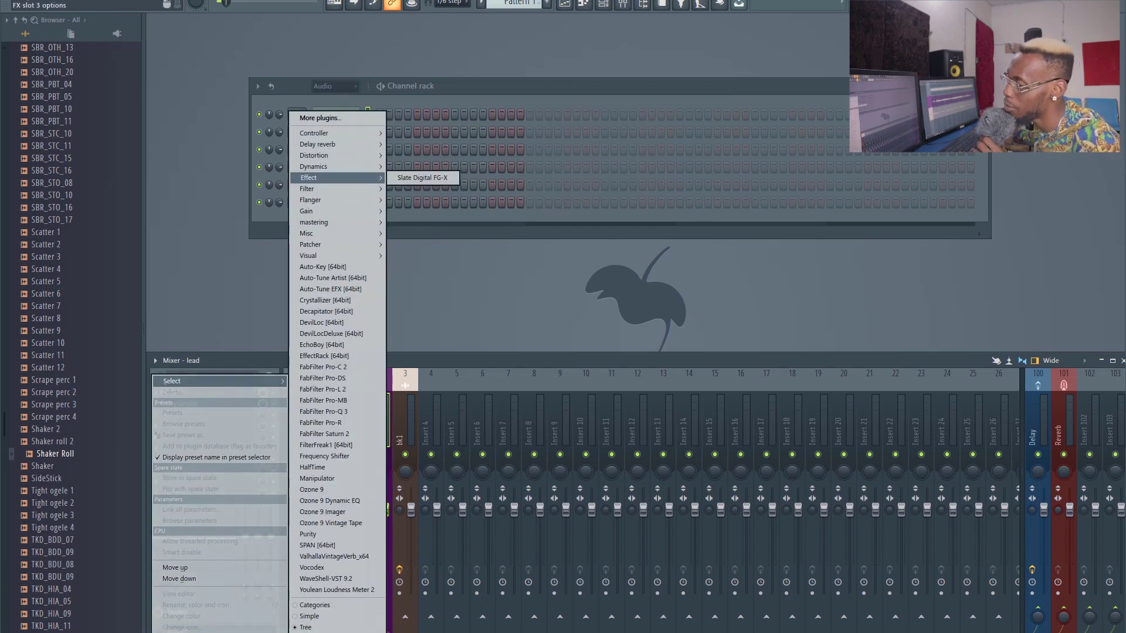
pyautogui.click(429, 245)
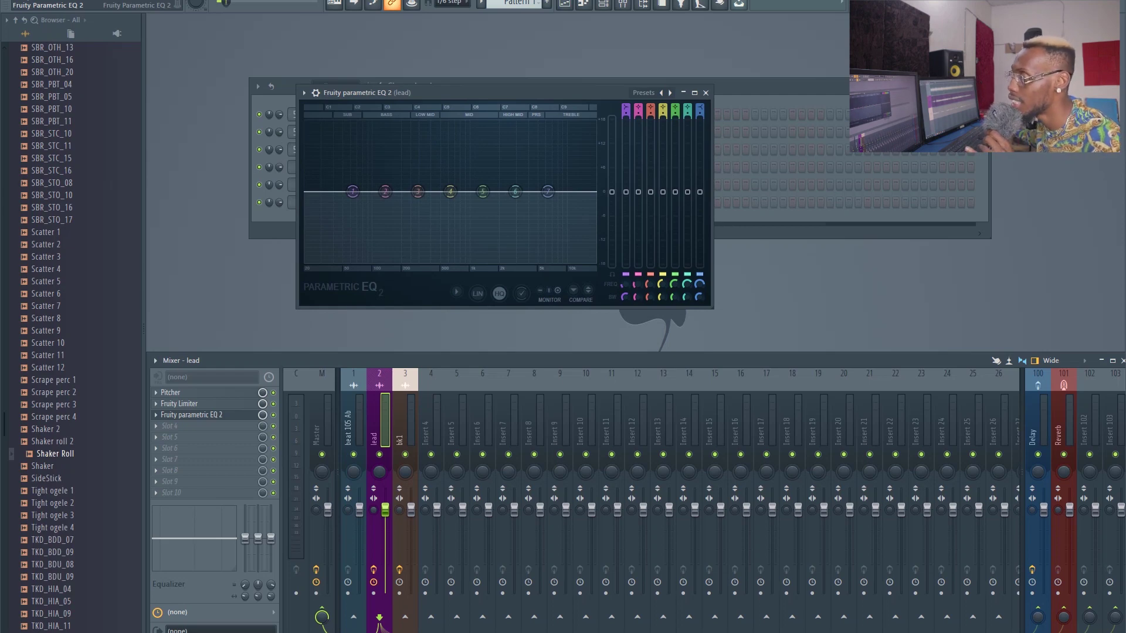
pyautogui.moveTo(469, 93); pyautogui.dragTo(506, 58)
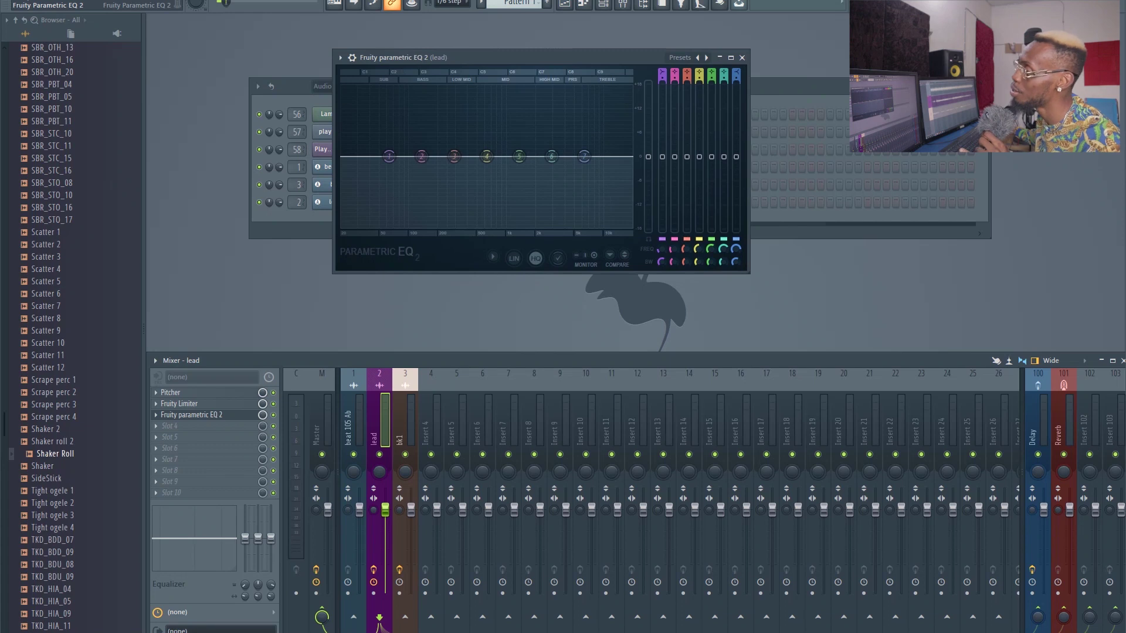
pyautogui.moveTo(506, 58); pyautogui.dragTo(528, 58)
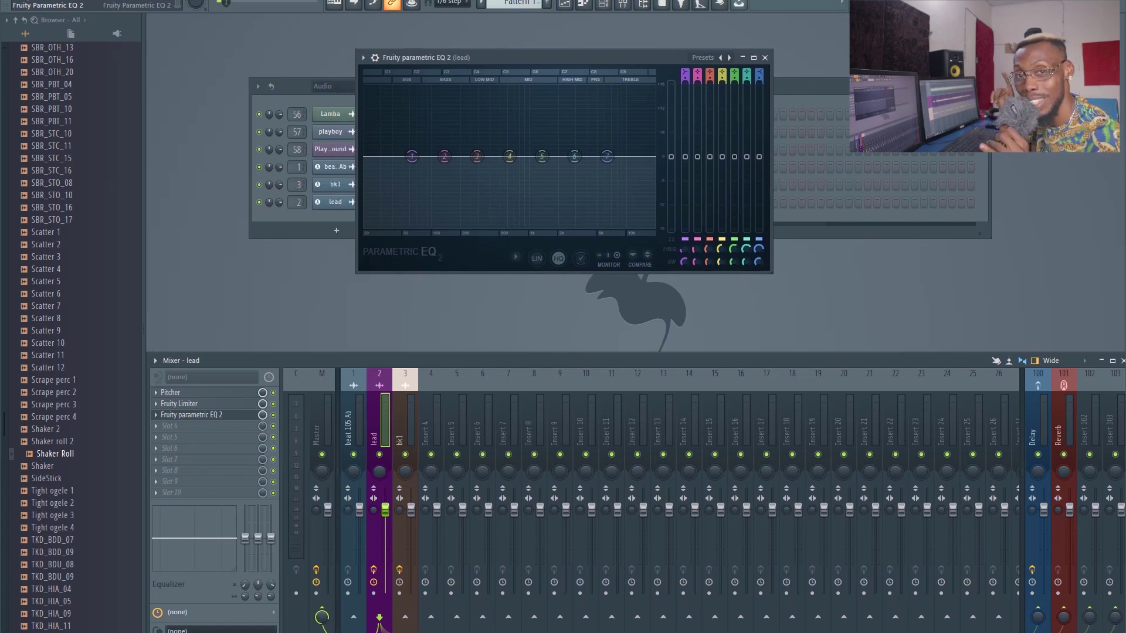
pyautogui.moveTo(528, 58)
pyautogui.mouseDown()
pyautogui.moveTo(556, 43)
pyautogui.moveTo(522, 57)
pyautogui.moveTo(532, 51)
pyautogui.mouseUp()
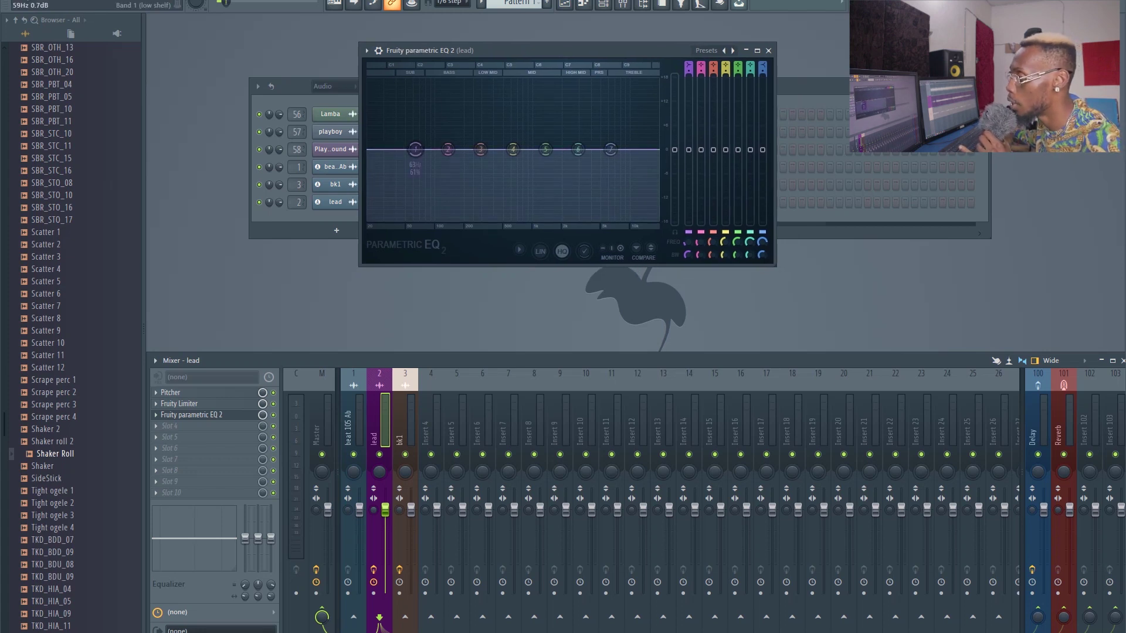
# Step: Make EQ band 1 a high pass filter and raise its cutoff to band 2's frequency during playback
pyautogui.rightClick(415, 149)
pyautogui.moveTo(434, 180)
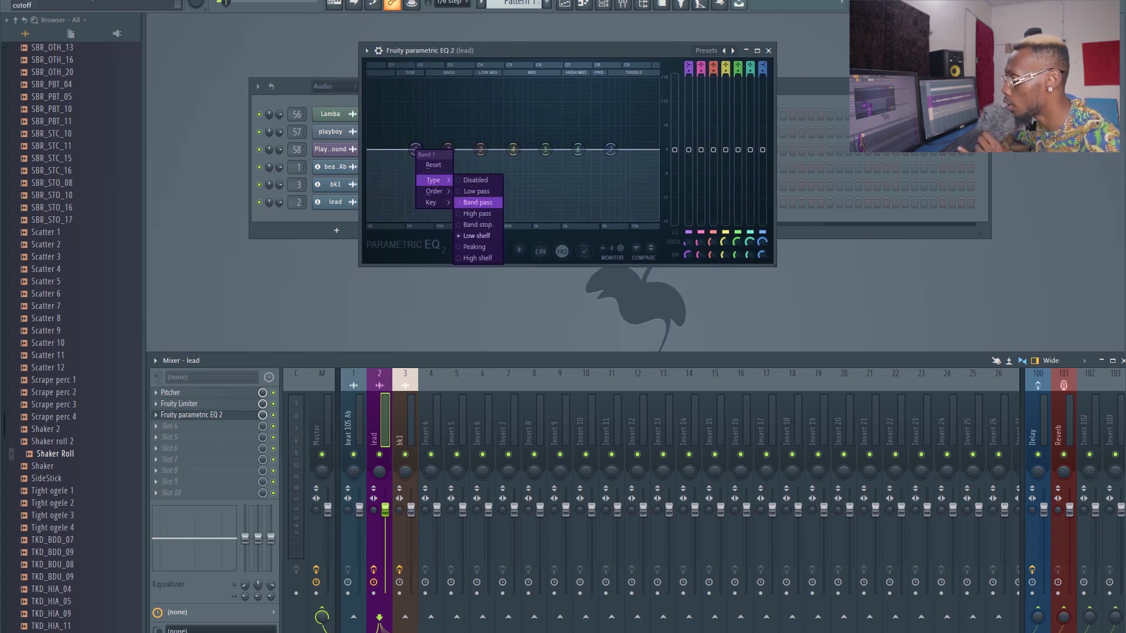
pyautogui.click(476, 214)
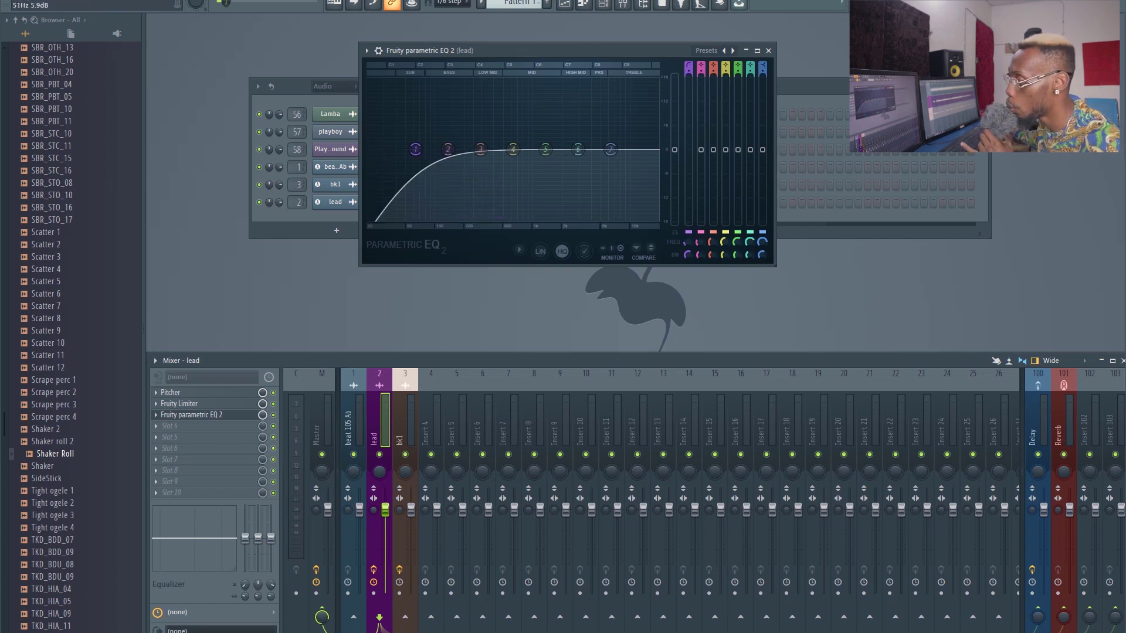
pyautogui.moveTo(540, 50); pyautogui.dragTo(554, 51)
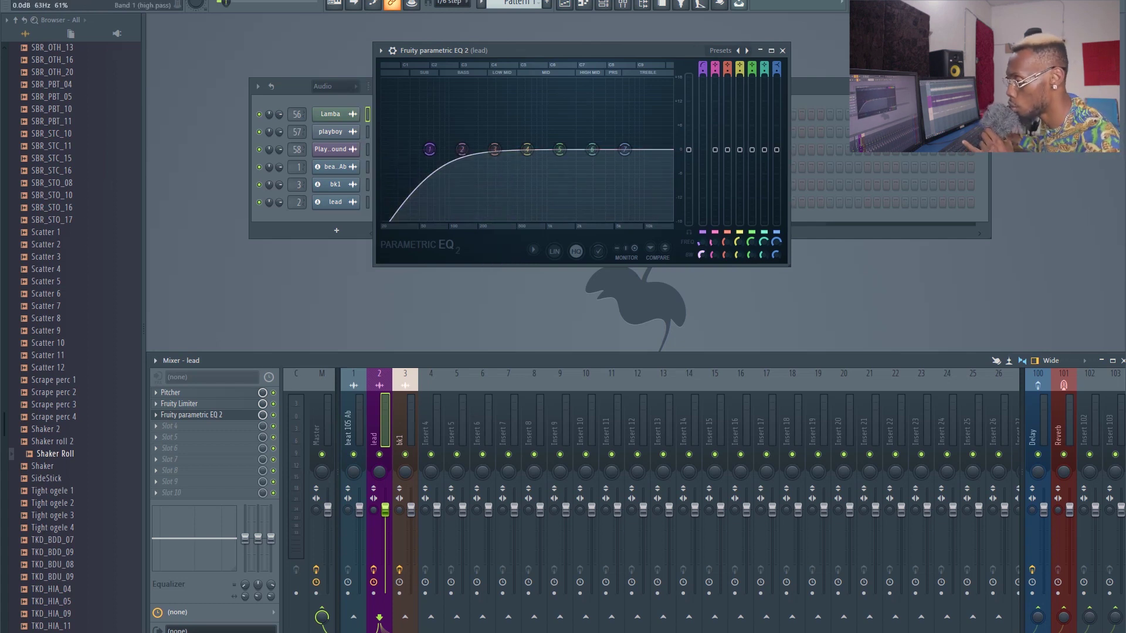
pyautogui.press('space')
pyautogui.moveTo(429, 149); pyautogui.dragTo(463, 149)
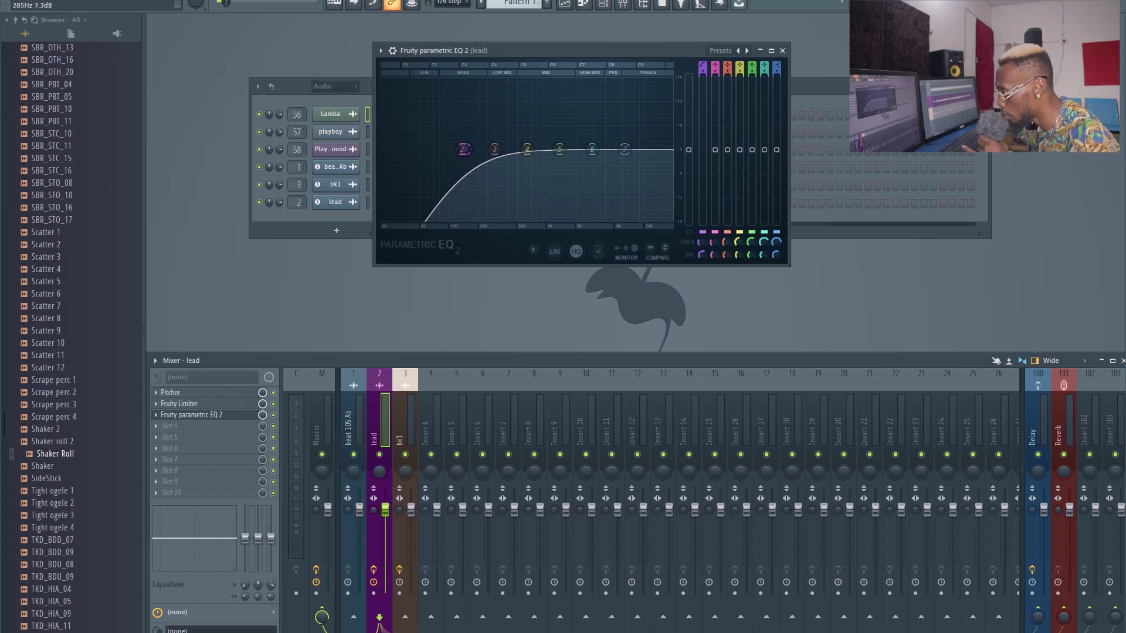
# Step: During playback, dip EQ band 3 slightly, then sweep a boosted band 5 on the soloed lead and settle it as a slight cut just below band 4
pyautogui.press('space')
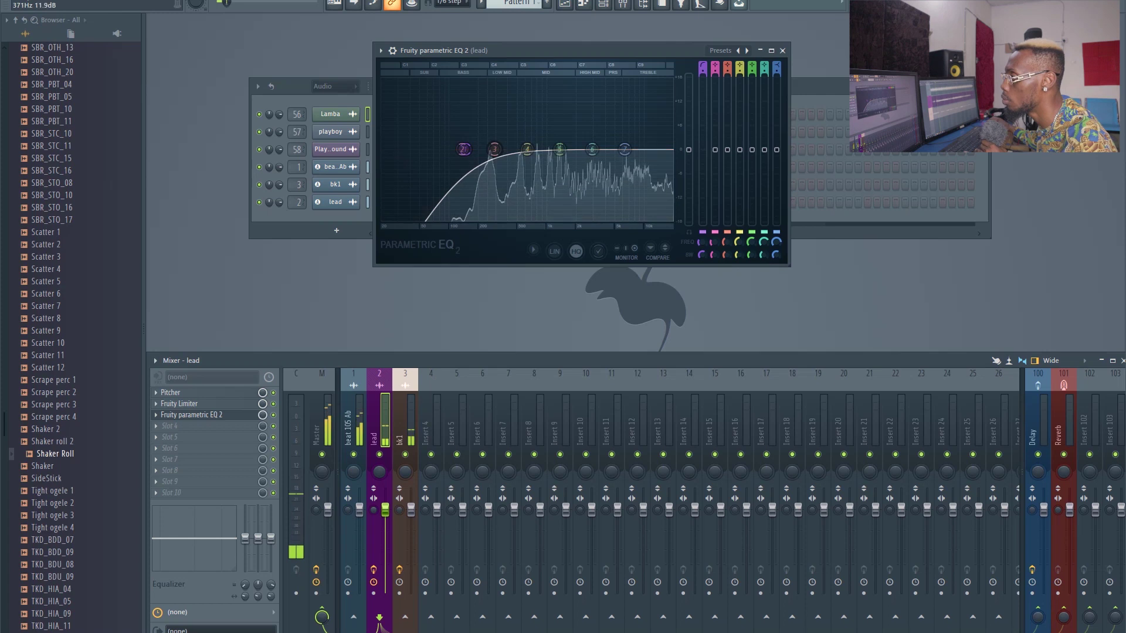
pyautogui.moveTo(494, 149)
pyautogui.mouseDown()
pyautogui.moveTo(495, 96)
pyautogui.moveTo(494, 153)
pyautogui.mouseUp()
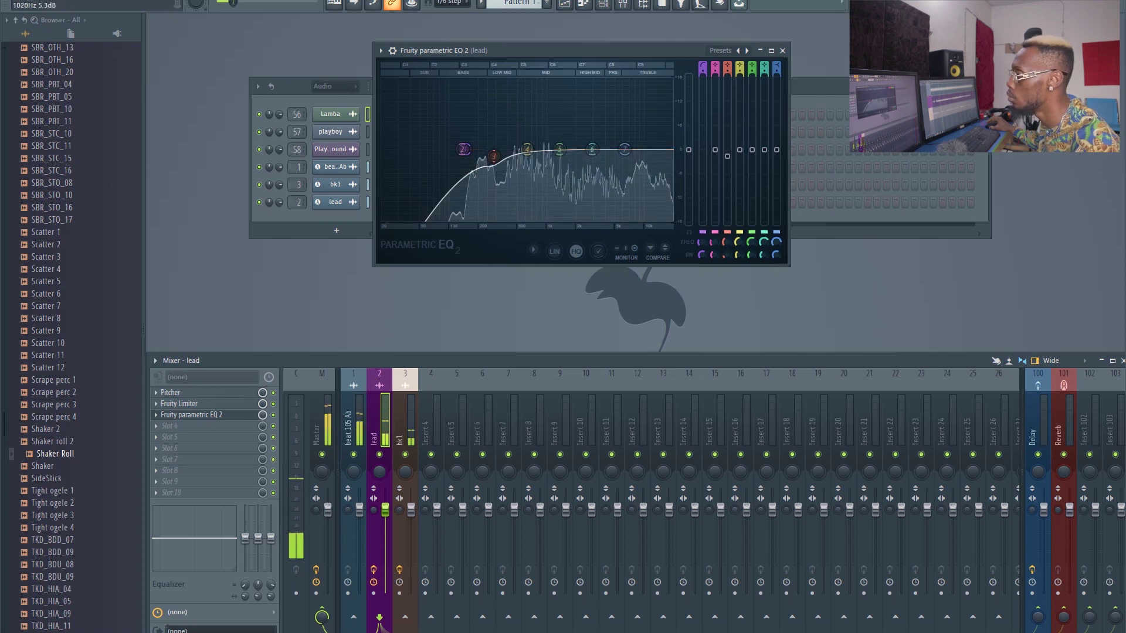
pyautogui.moveTo(560, 136); pyautogui.dragTo(556, 113)
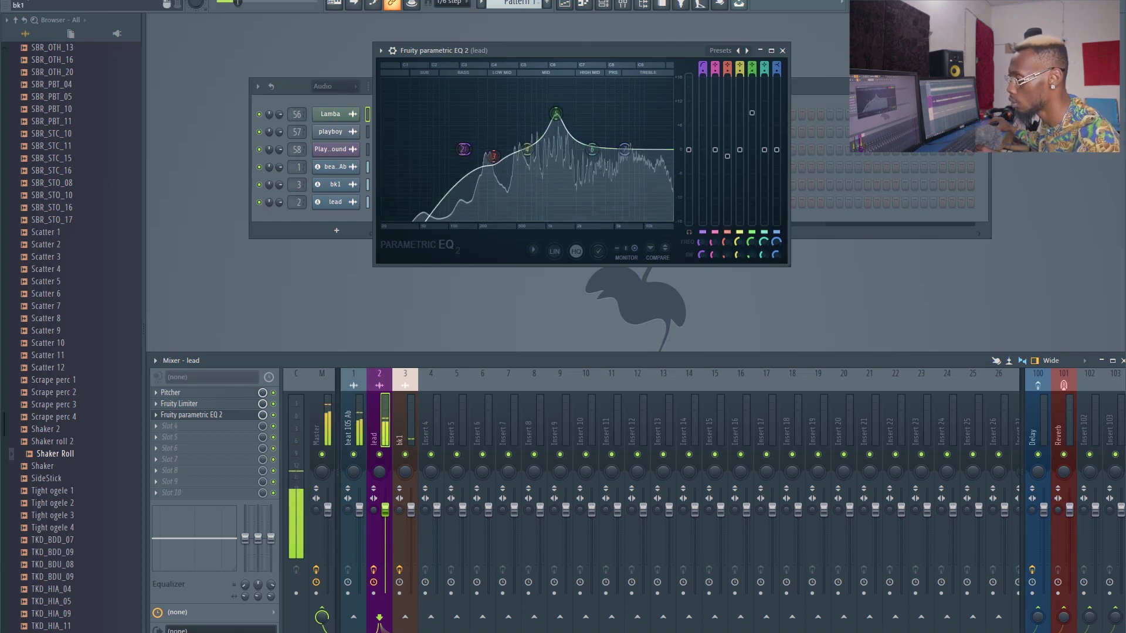
pyautogui.rightClick(379, 455)
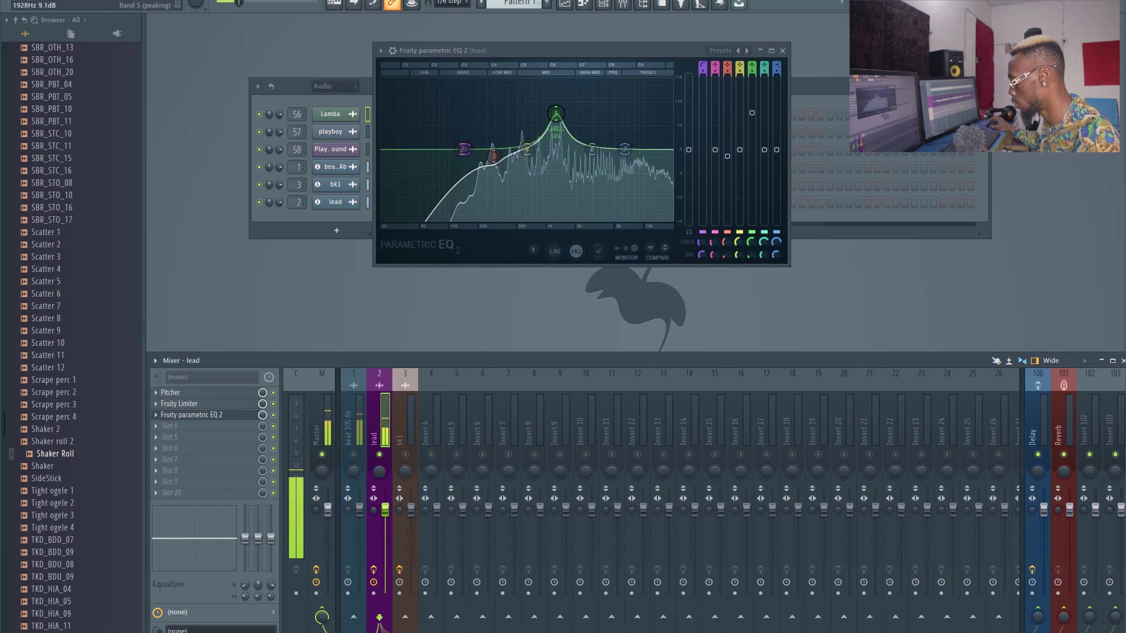
pyautogui.moveTo(556, 114); pyautogui.dragTo(513, 154)
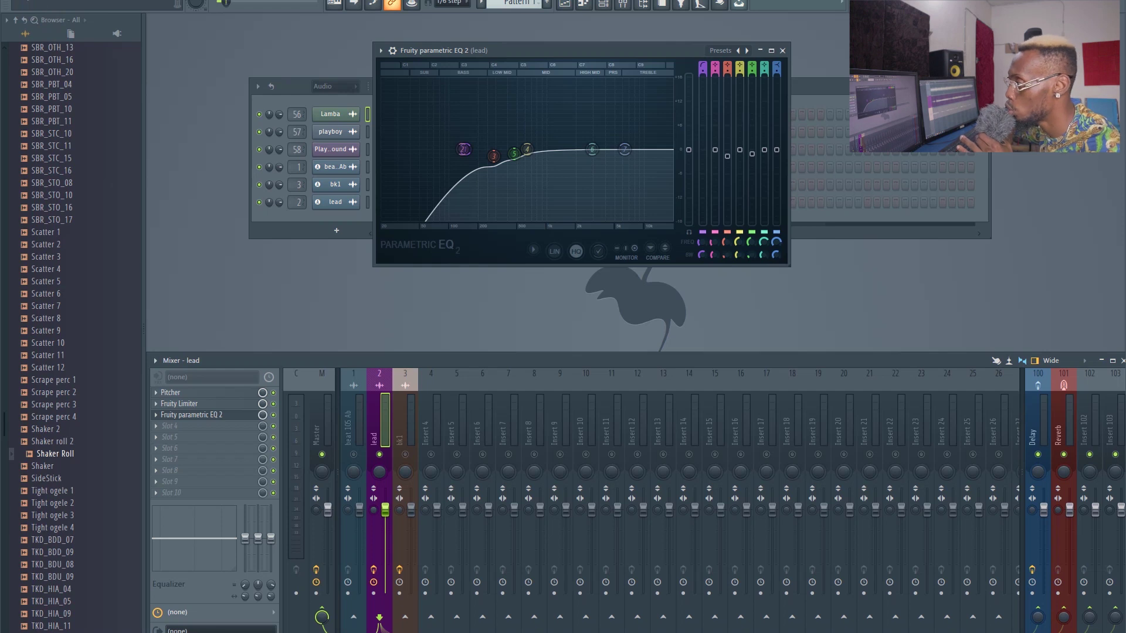
pyautogui.moveTo(528, 50); pyautogui.dragTo(500, 56)
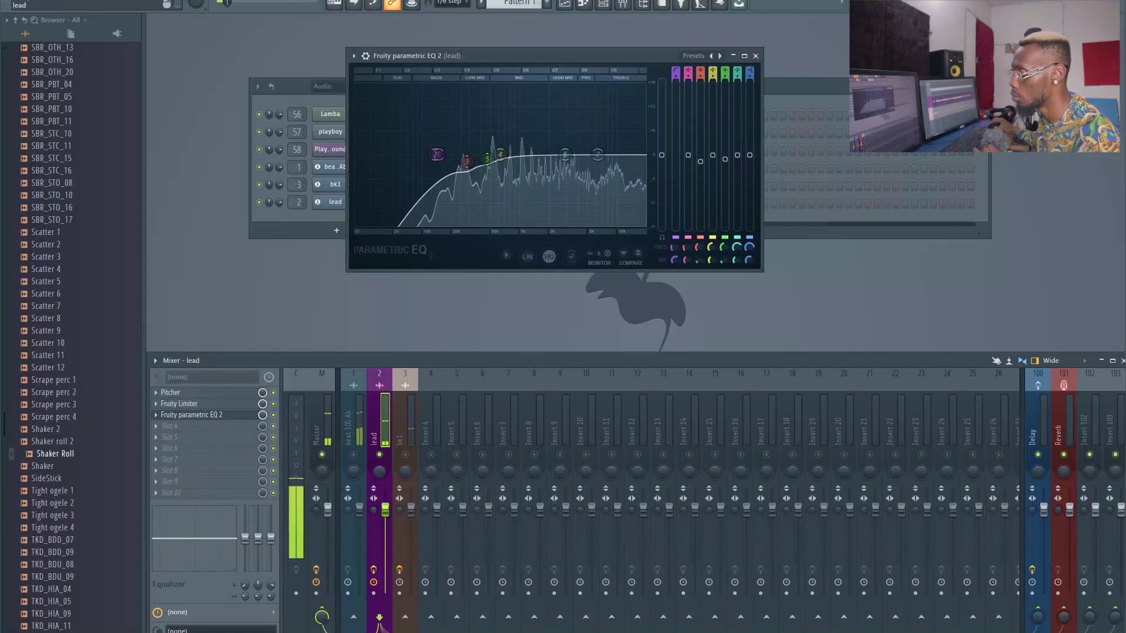
# Step: Unsolo the lead track and boost EQ band 6 slightly in the high mids while playing the full mix
pyautogui.rightClick(380, 455)
pyautogui.moveTo(527, 56); pyautogui.dragTo(518, 58)
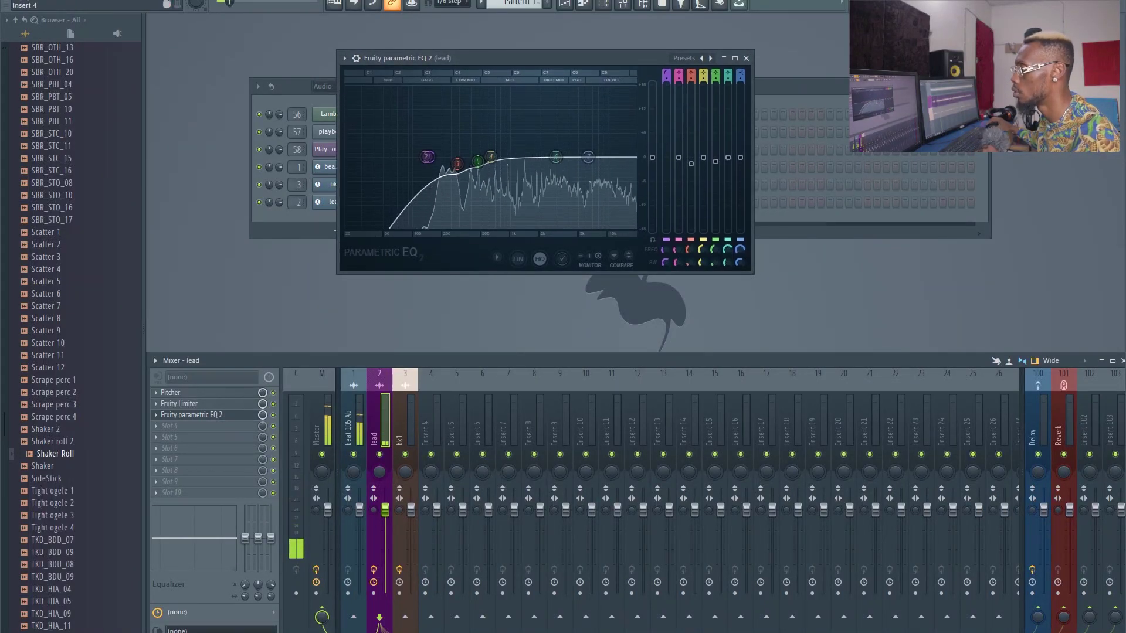
pyautogui.moveTo(556, 157)
pyautogui.mouseDown()
pyautogui.moveTo(567, 130)
pyautogui.moveTo(545, 139)
pyautogui.moveTo(551, 151)
pyautogui.mouseUp()
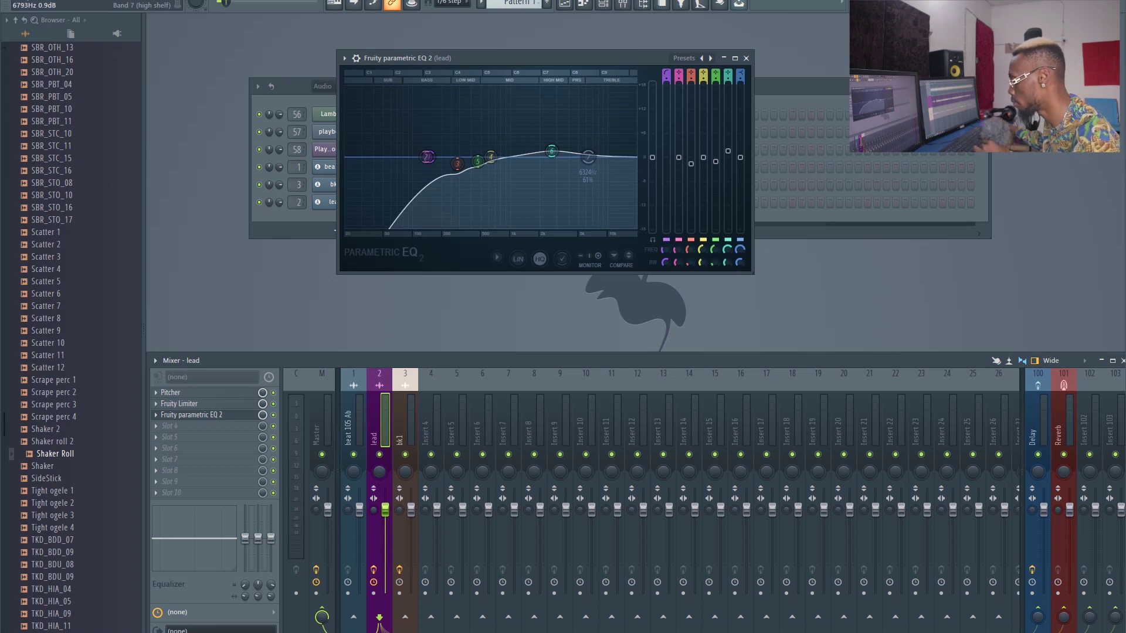
# Step: Raise the band 7 high shelf to about 2.9 dB at about 5872 Hz while playing the full mix
pyautogui.press('space')
pyautogui.moveTo(588, 157); pyautogui.dragTo(594, 128)
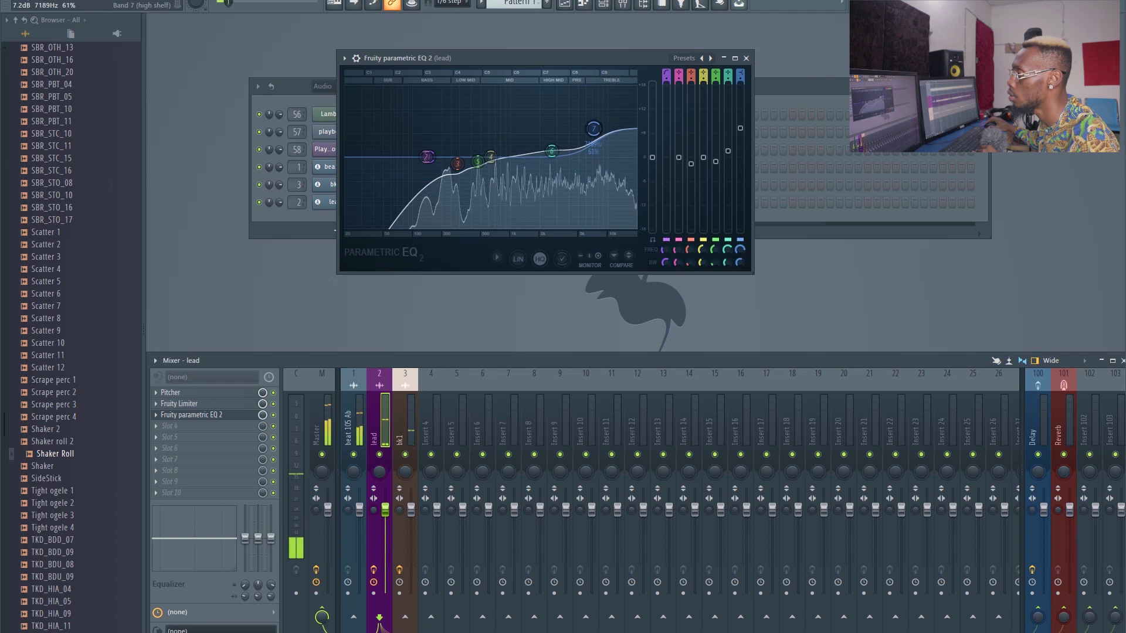
pyautogui.moveTo(585, 138); pyautogui.dragTo(585, 140)
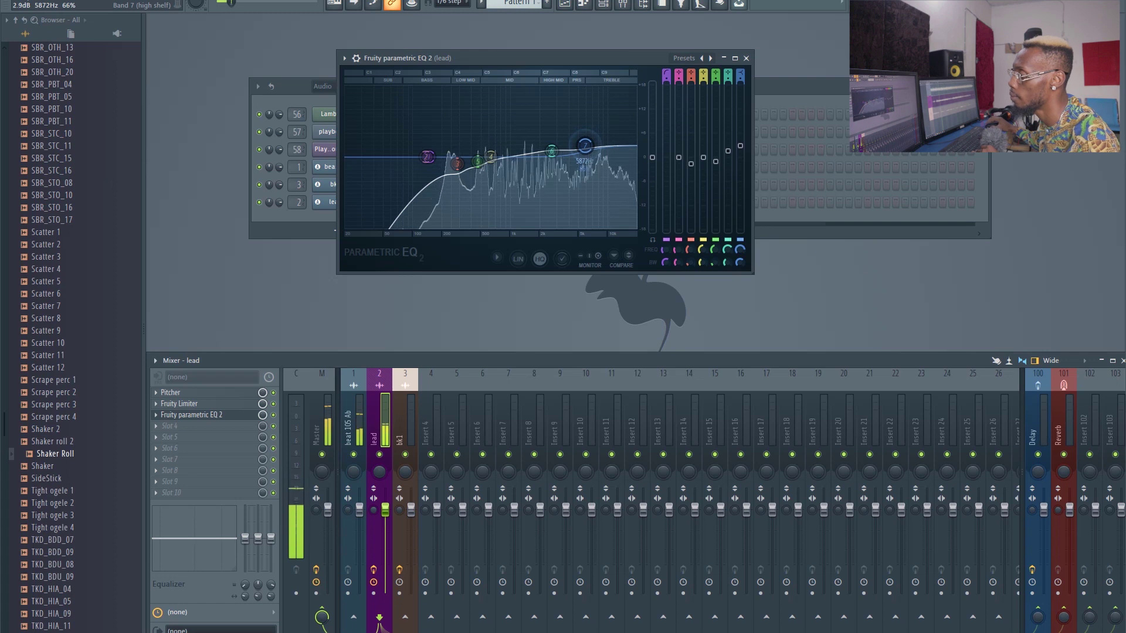
pyautogui.press('space')
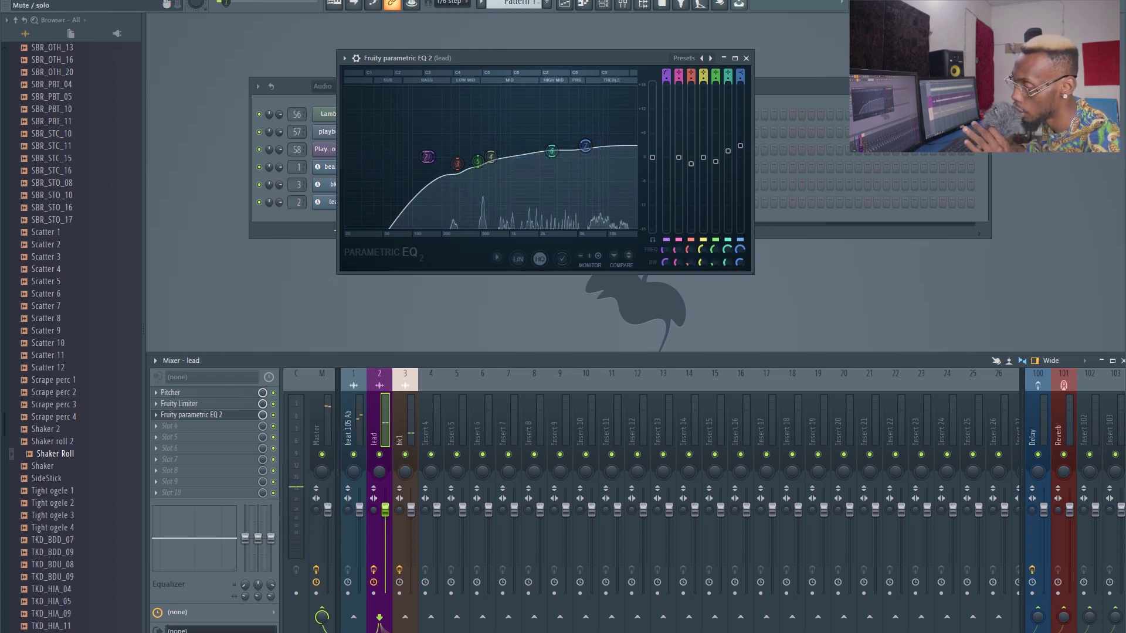
# Step: Compare the lead vocal with Fruity Parametric EQ 2 bypassed and enabled during playback
pyautogui.press('space')
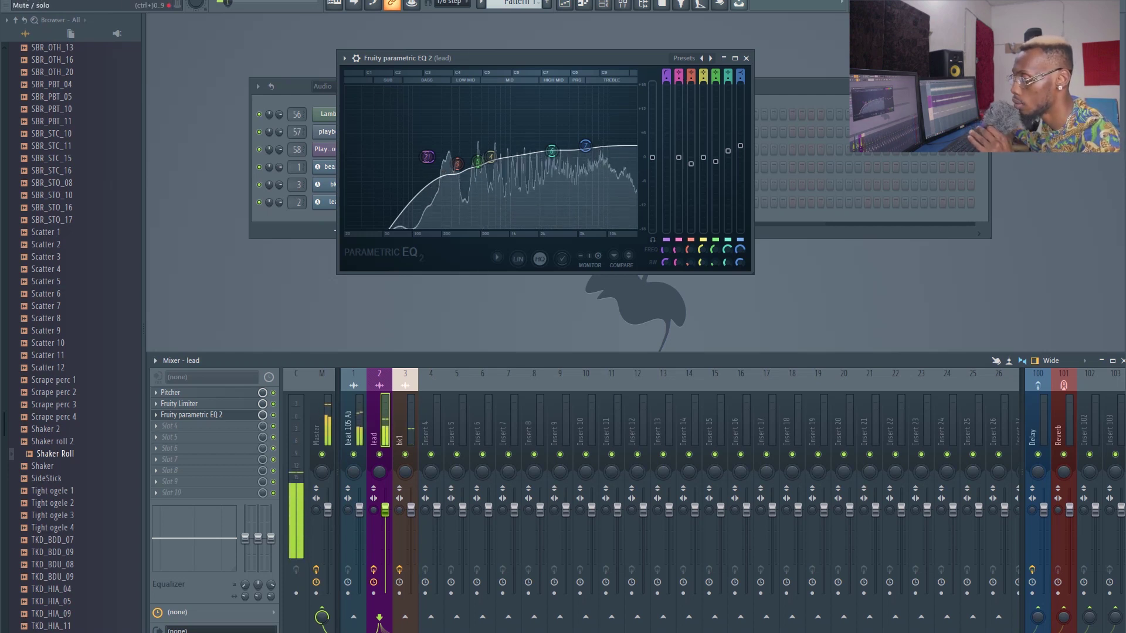
pyautogui.click(273, 414)
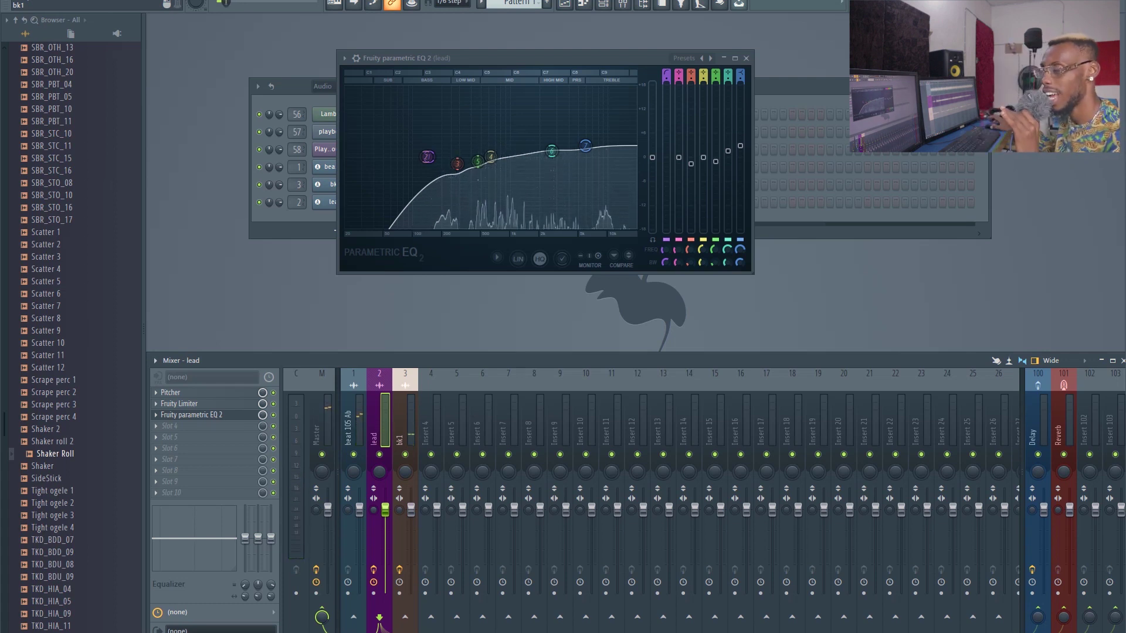
pyautogui.moveTo(527, 58); pyautogui.dragTo(537, 58)
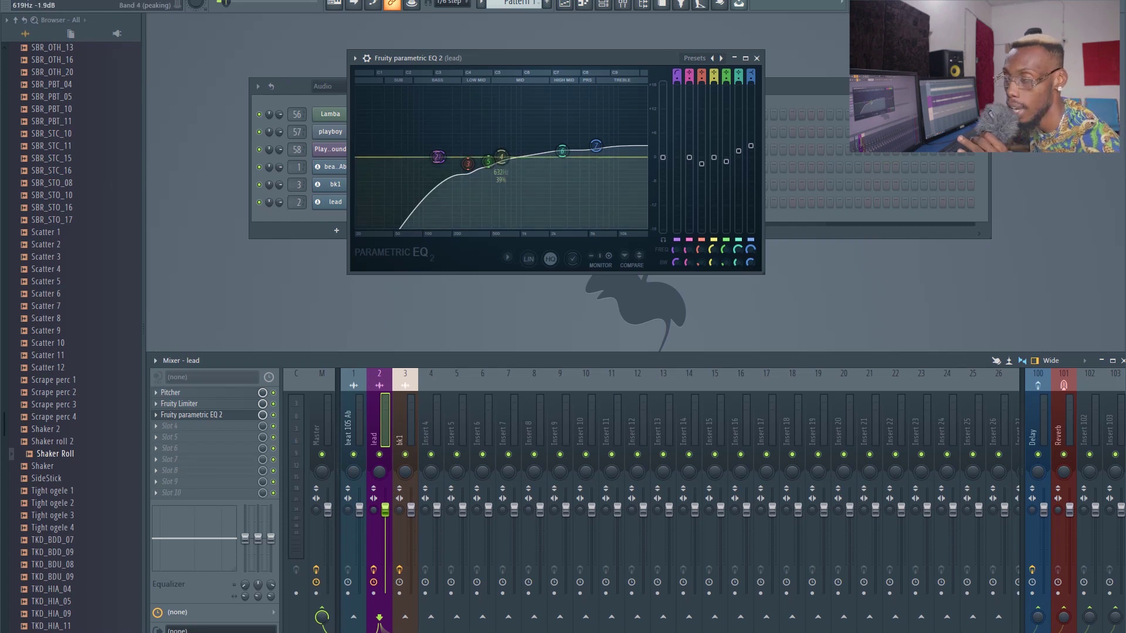
pyautogui.moveTo(475, 632)
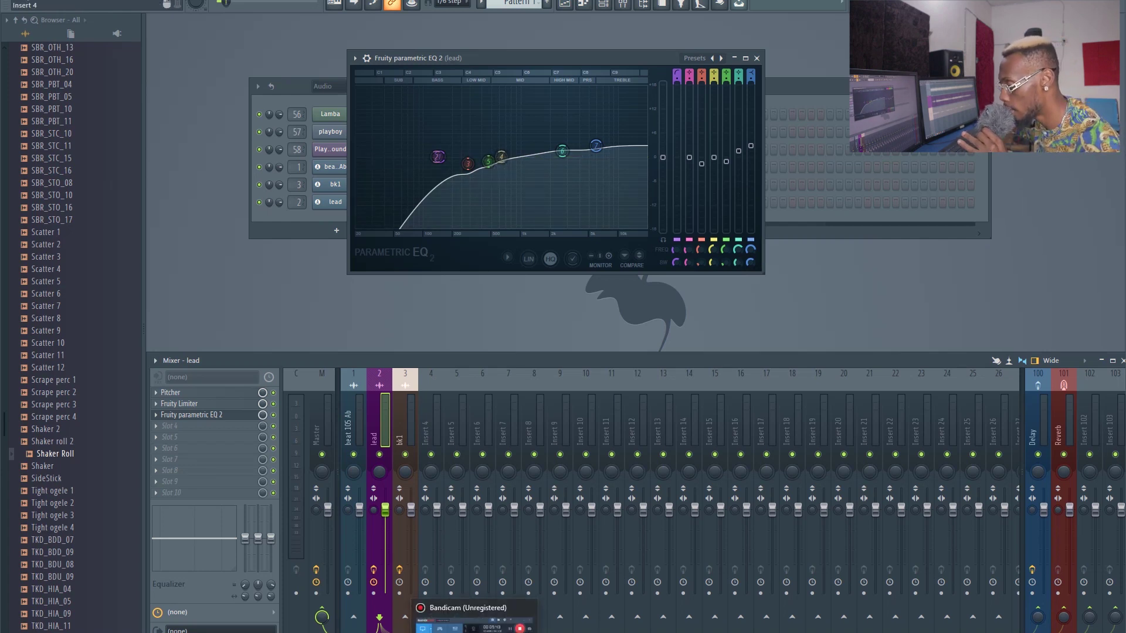
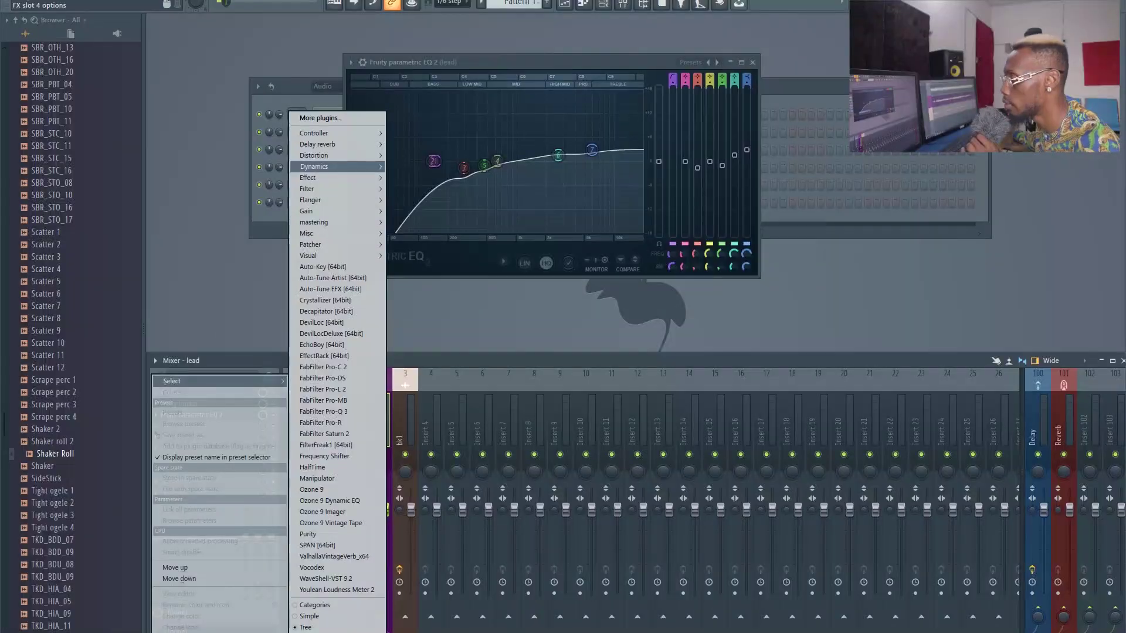
# Step: Load Soundgoodizer into effect slot 4 of the lead track
pyautogui.moveTo(337, 167)
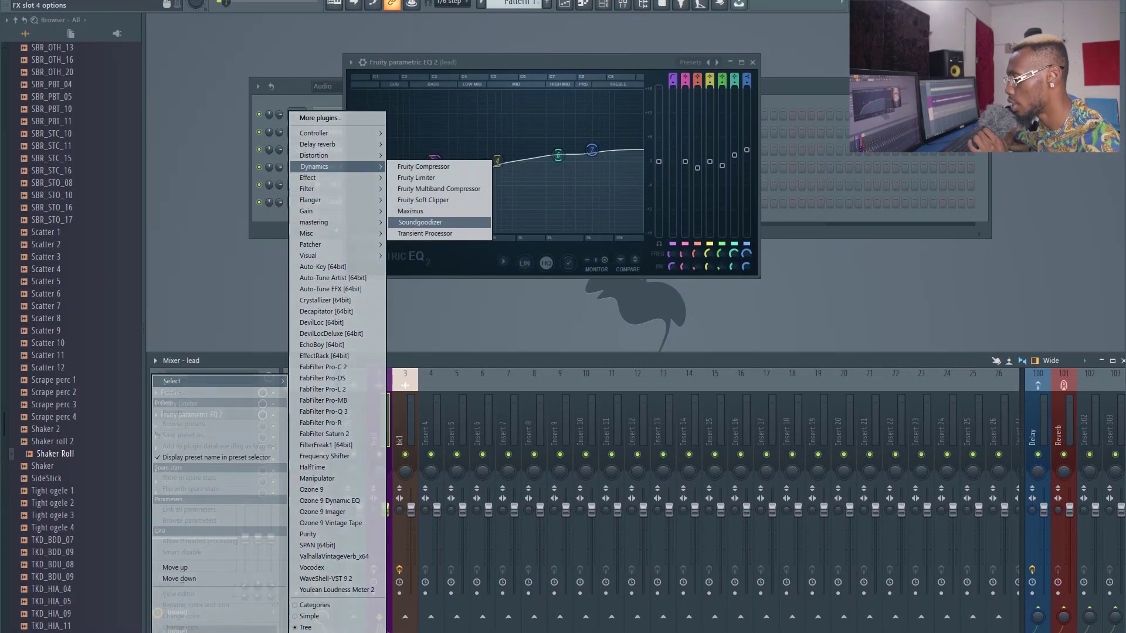
pyautogui.click(419, 222)
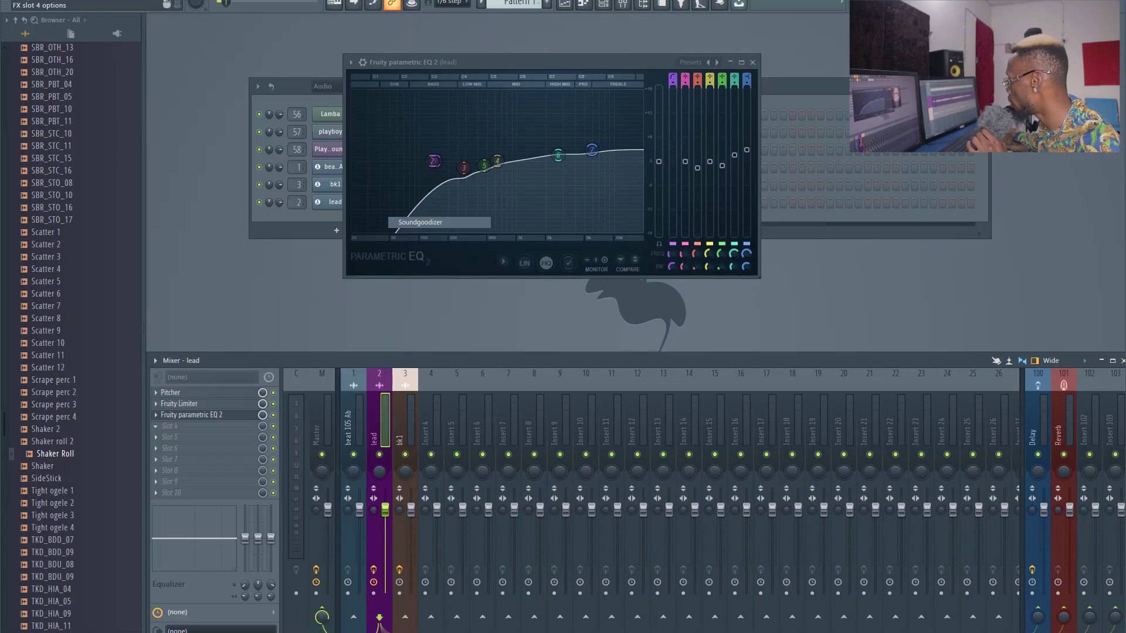
pyautogui.moveTo(82, 42); pyautogui.dragTo(725, 70)
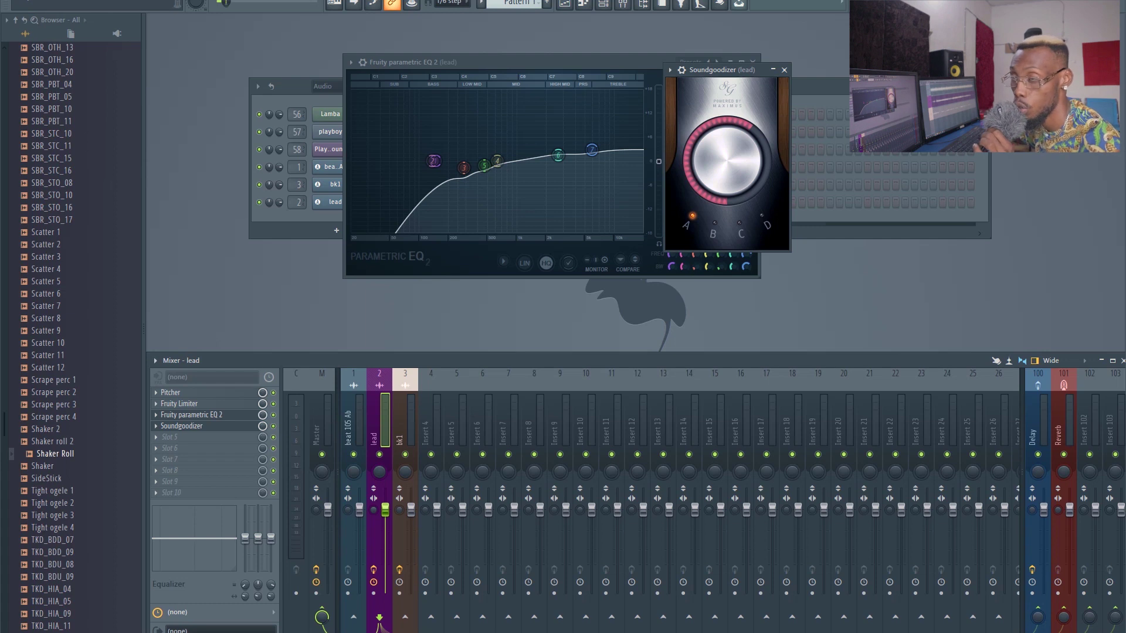
# Step: Audition Soundgoodizer mode B during playback and settle on mode C
pyautogui.moveTo(733, 70); pyautogui.dragTo(610, 77)
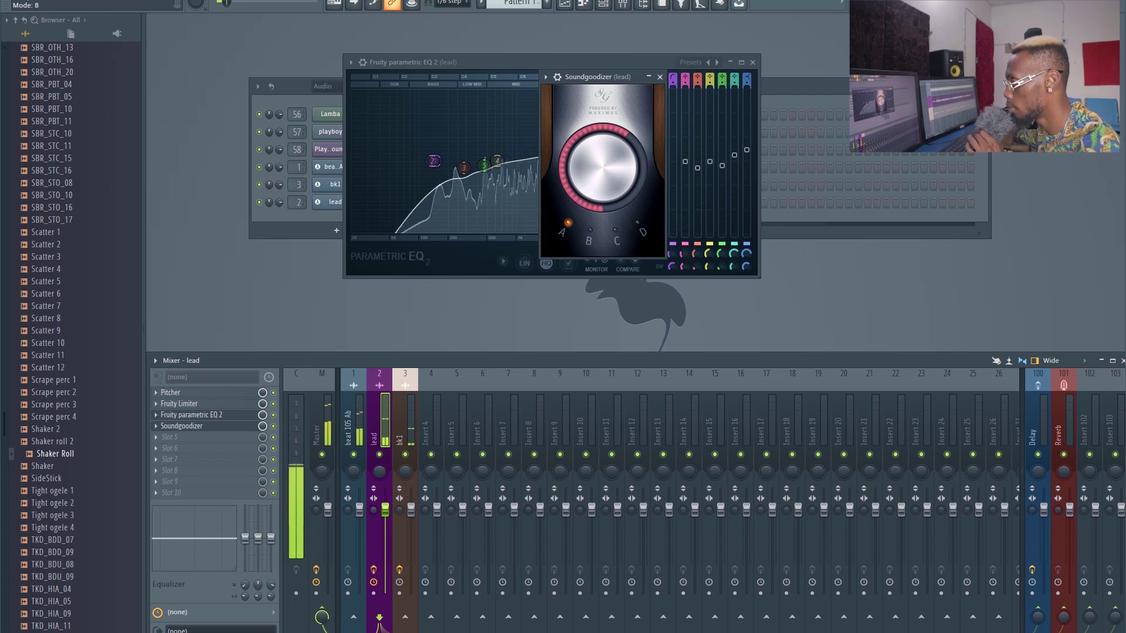
pyautogui.click(591, 231)
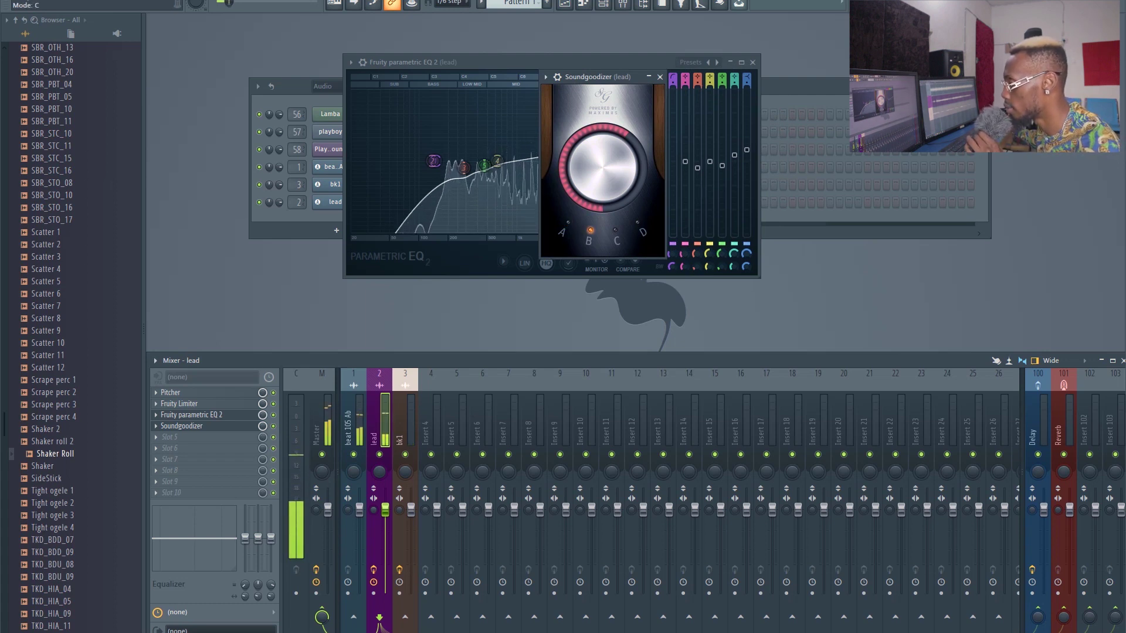
pyautogui.click(615, 230)
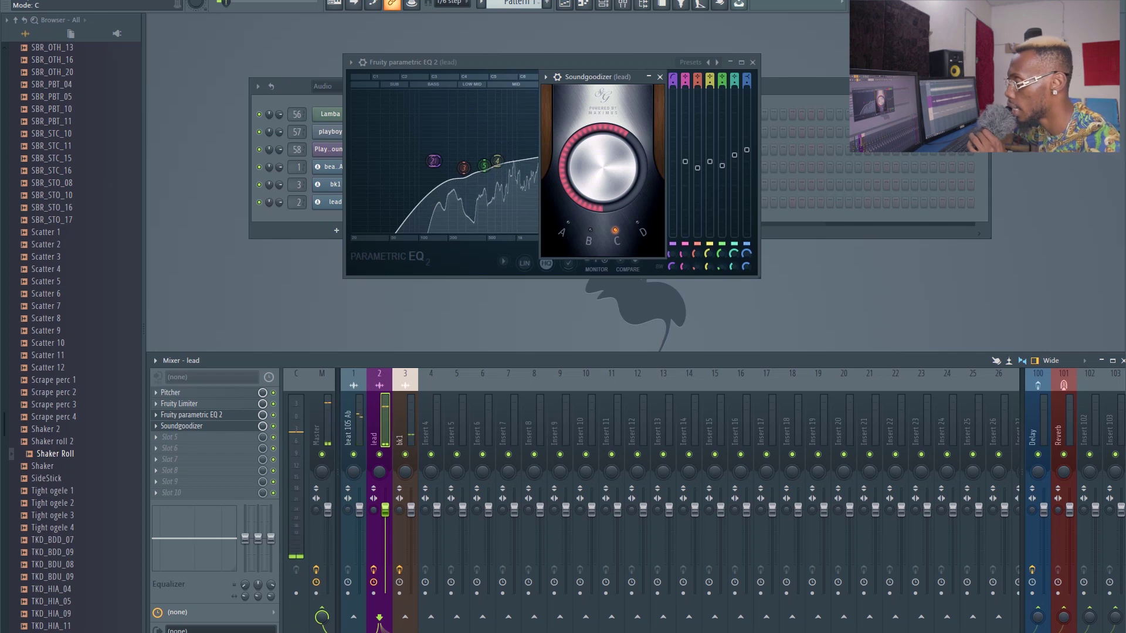
# Step: Lower Soundgoodizer's amount to near its minimum, audition it in the full mix, and close the Soundgoodizer and Fruity Parametric EQ 2 windows
pyautogui.moveTo(592, 76); pyautogui.dragTo(577, 78)
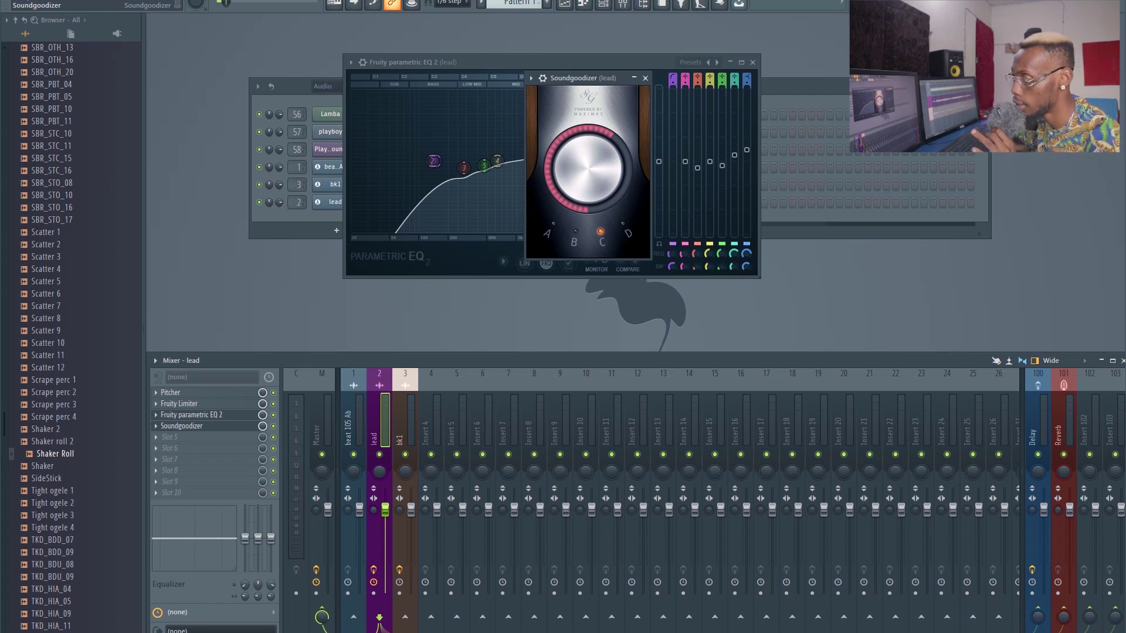
pyautogui.moveTo(586, 78); pyautogui.dragTo(567, 77)
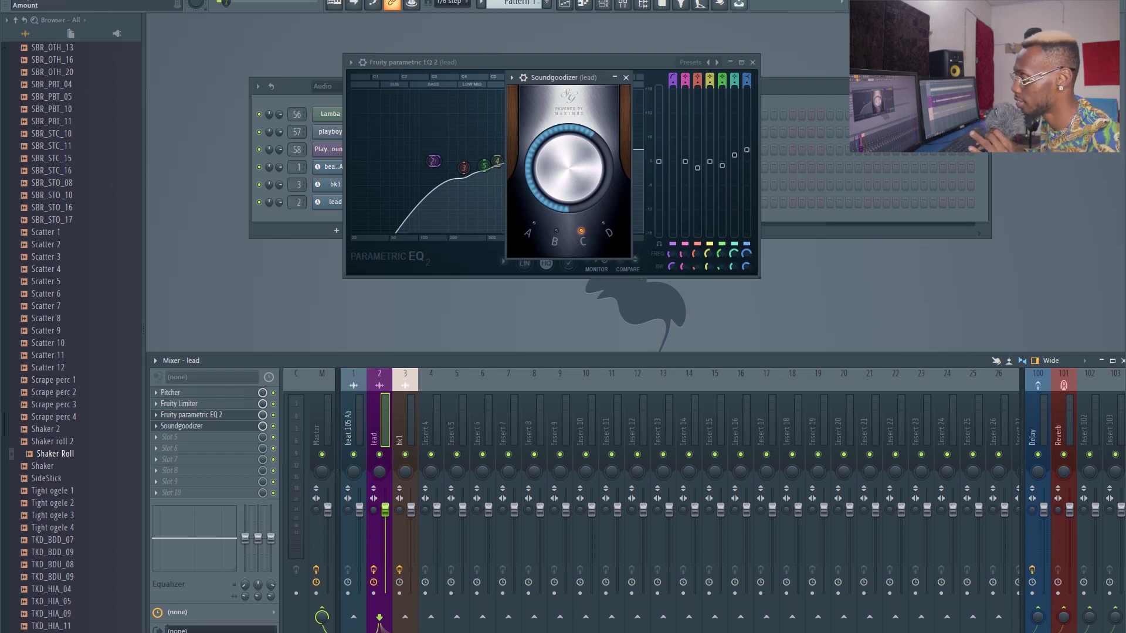
pyautogui.press('space')
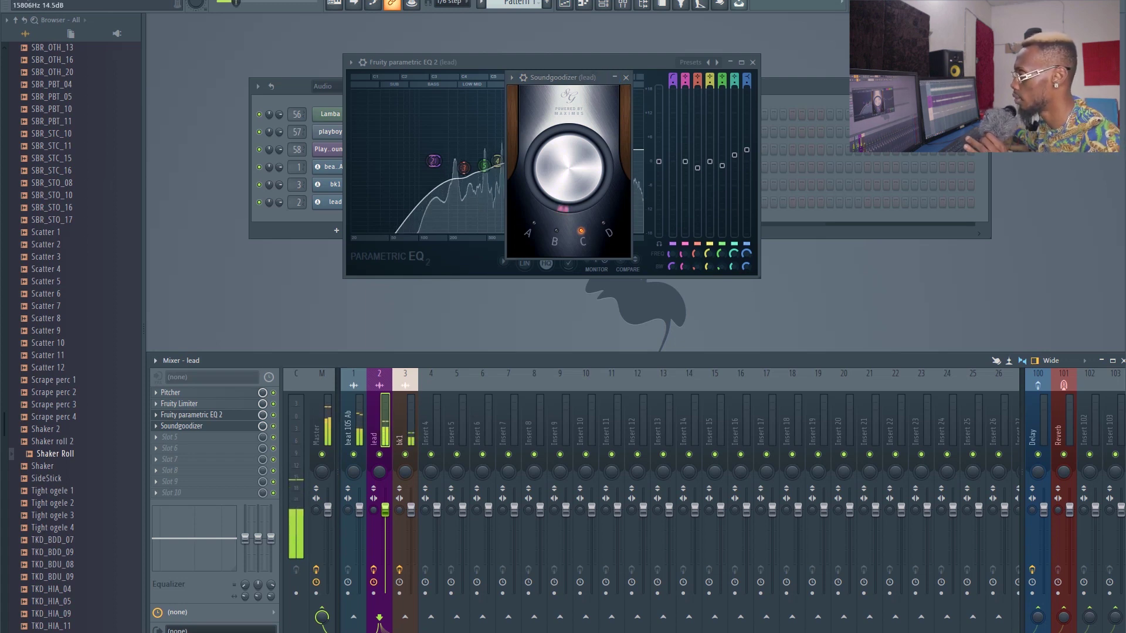
pyautogui.click(626, 77)
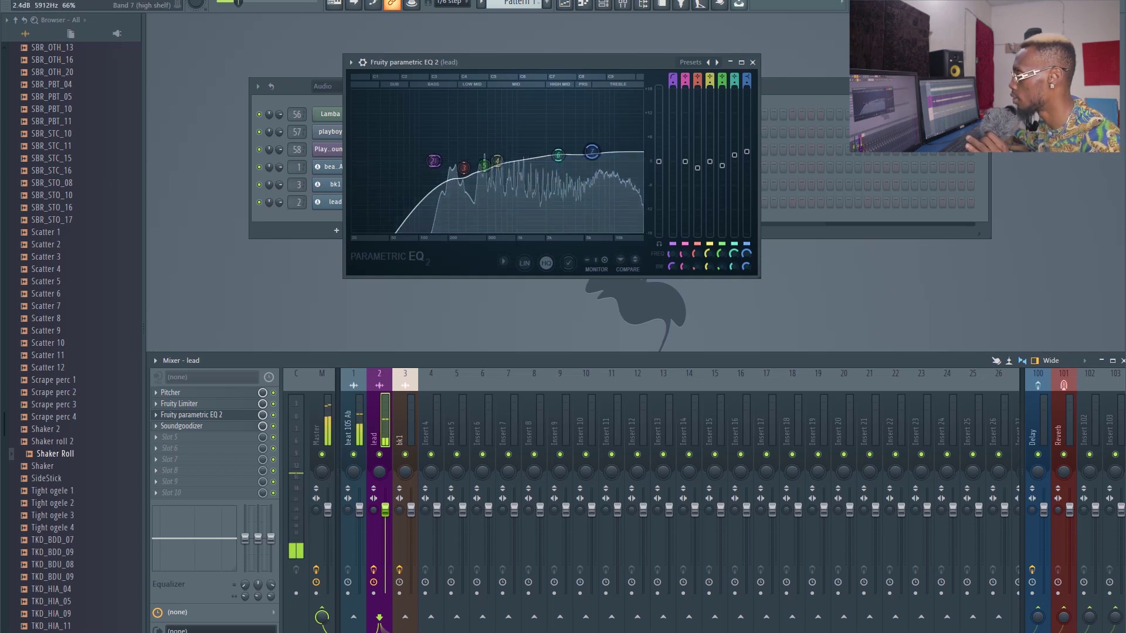
pyautogui.click(752, 62)
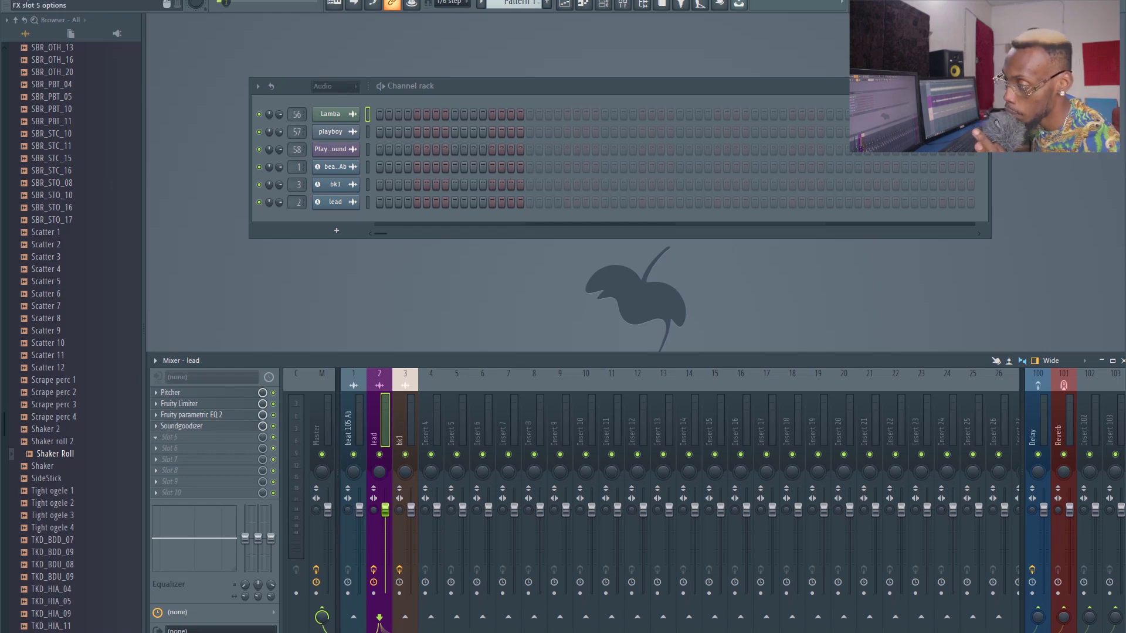
# Step: Load Fruity Multiband Compressor into effect slot 5 of the lead track
pyautogui.click(156, 438)
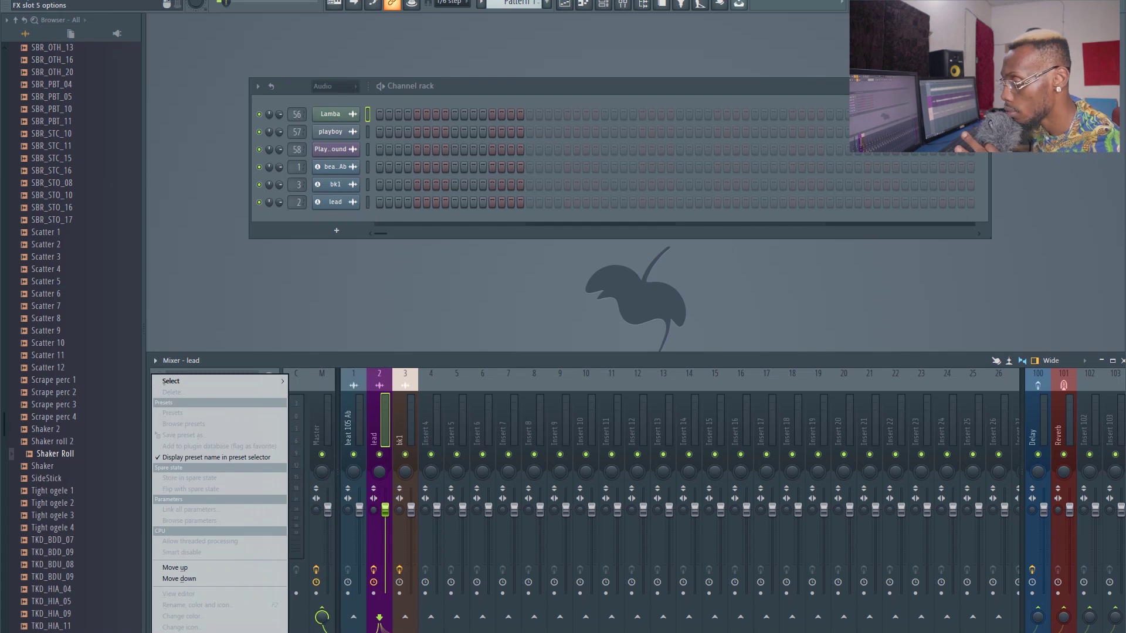
pyautogui.moveTo(176, 381)
pyautogui.moveTo(328, 189)
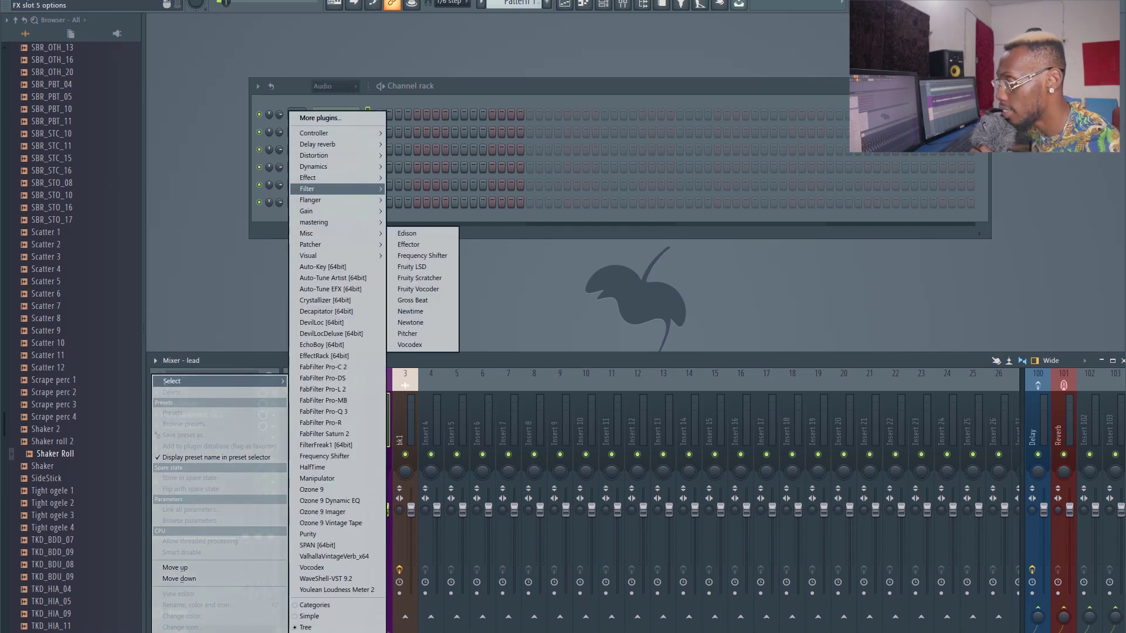
pyautogui.moveTo(315, 166)
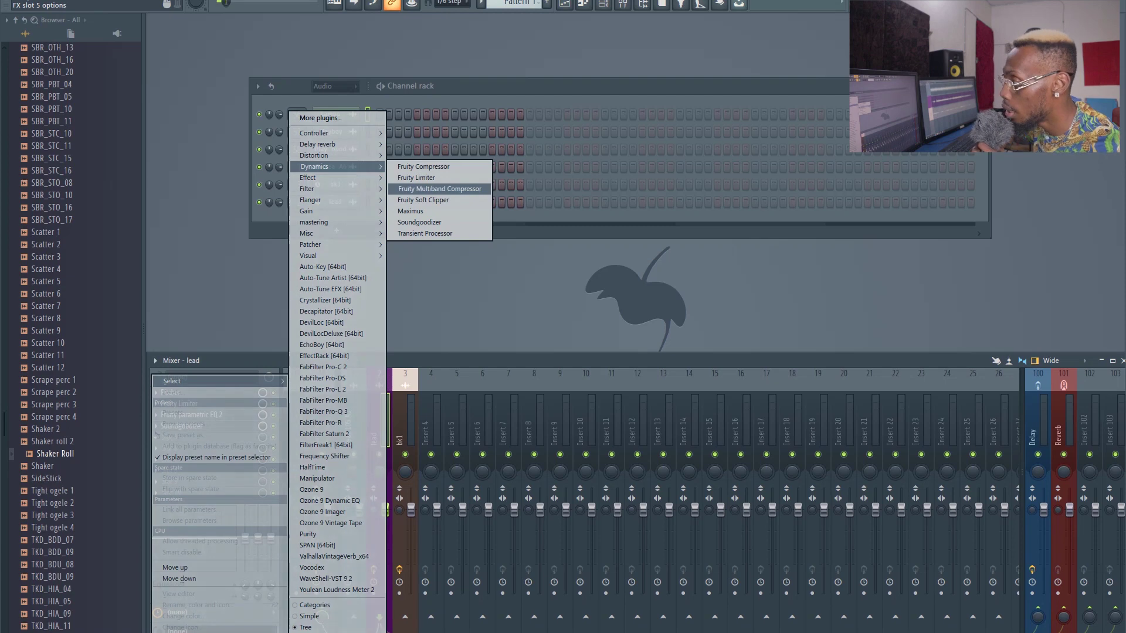
pyautogui.click(438, 189)
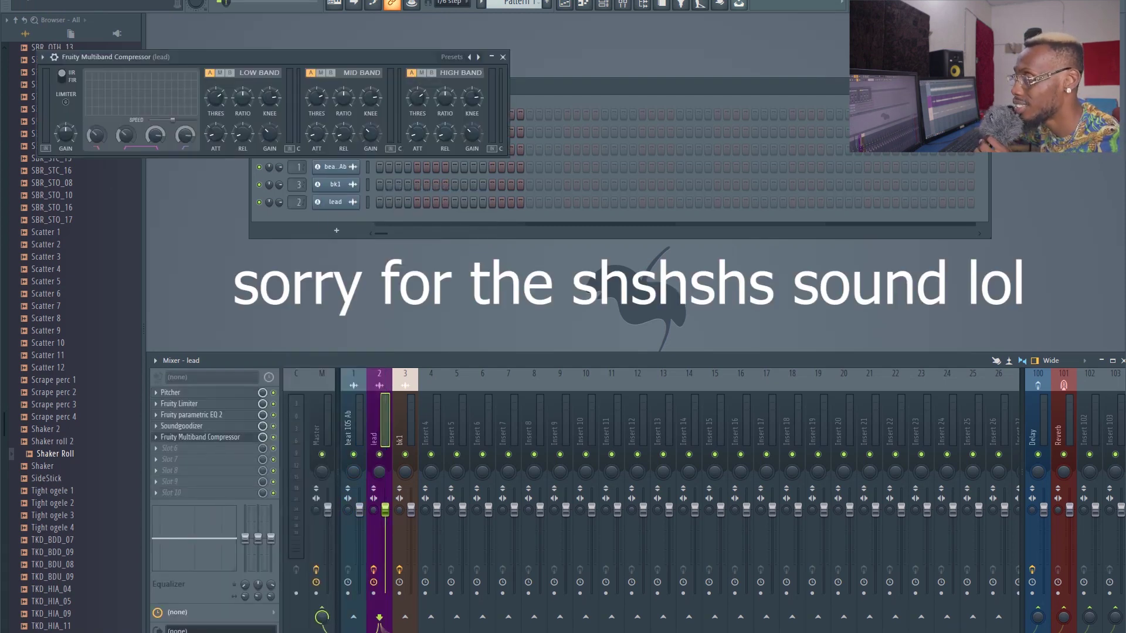
# Step: Reposition the Fruity Multiband Compressor window and apply its Techno lift preset
pyautogui.moveTo(328, 57); pyautogui.dragTo(359, 56)
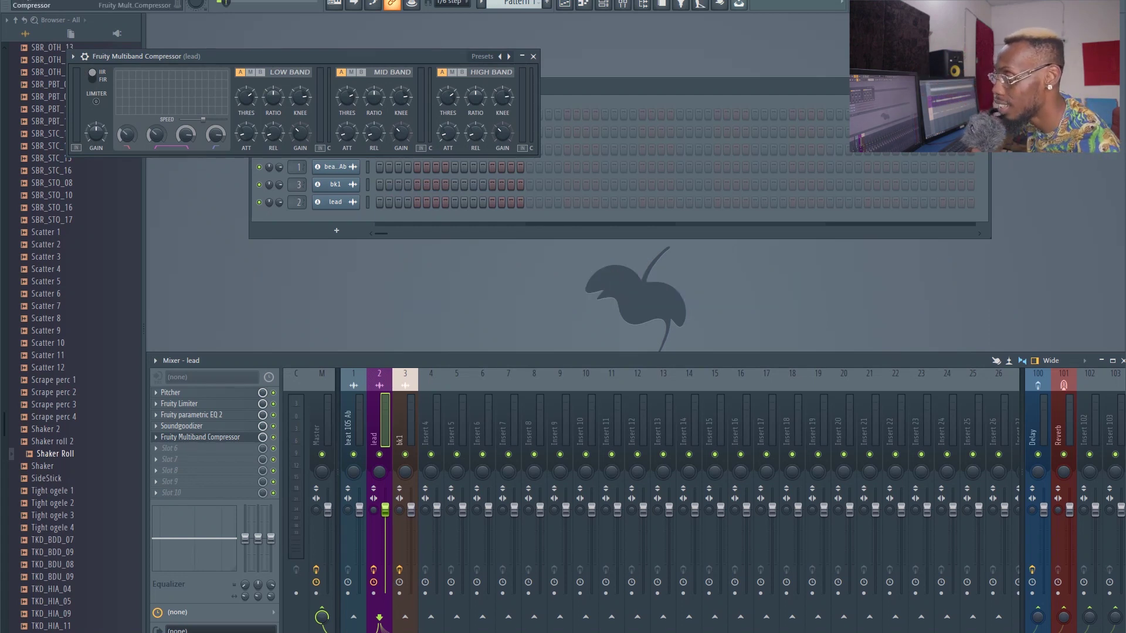
pyautogui.moveTo(359, 56); pyautogui.dragTo(421, 56)
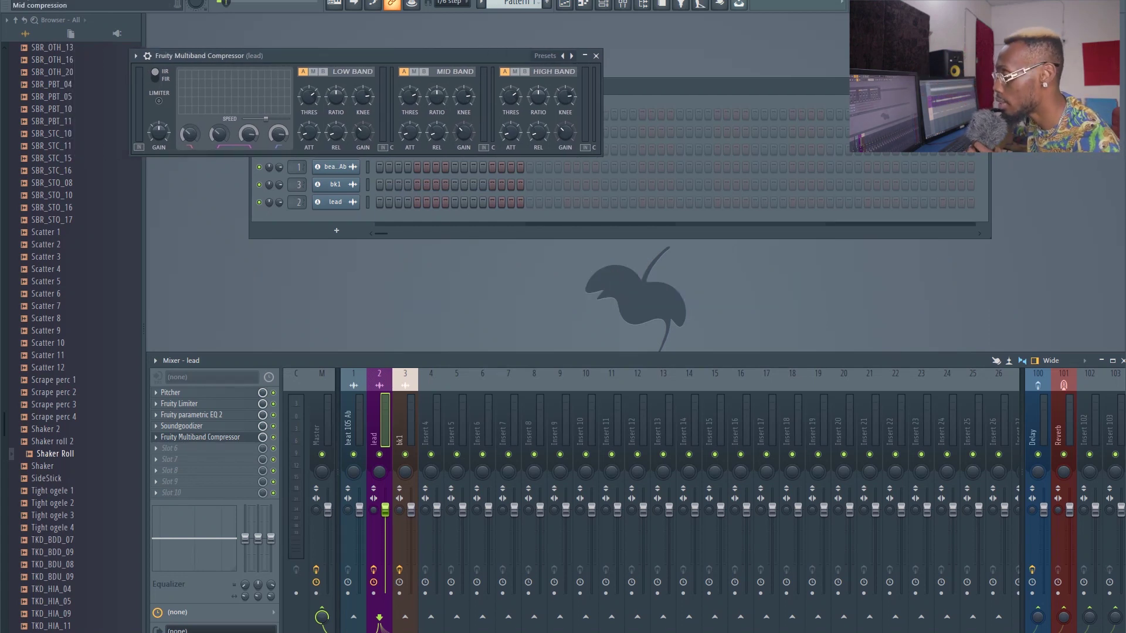
pyautogui.moveTo(352, 56); pyautogui.dragTo(390, 55)
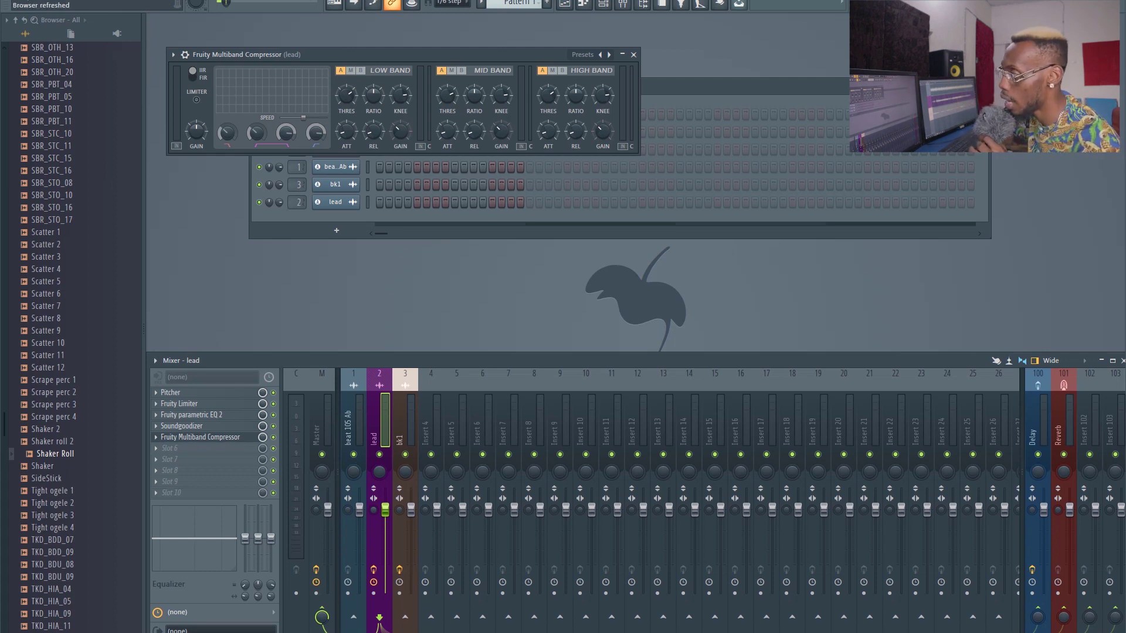
pyautogui.moveTo(411, 55); pyautogui.dragTo(413, 51)
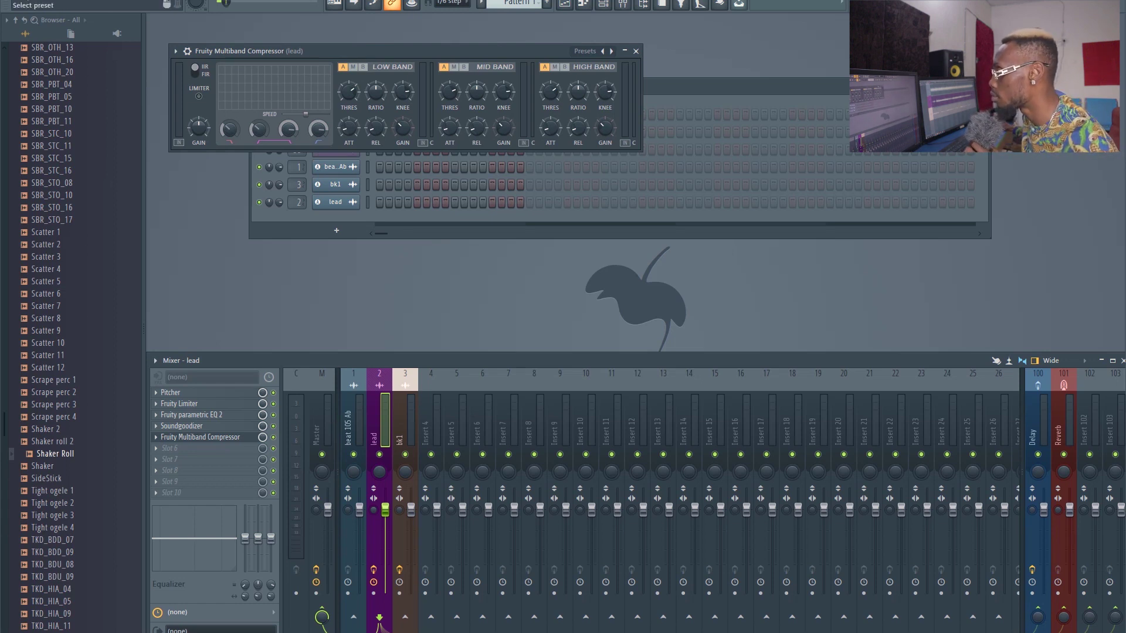
pyautogui.click(585, 51)
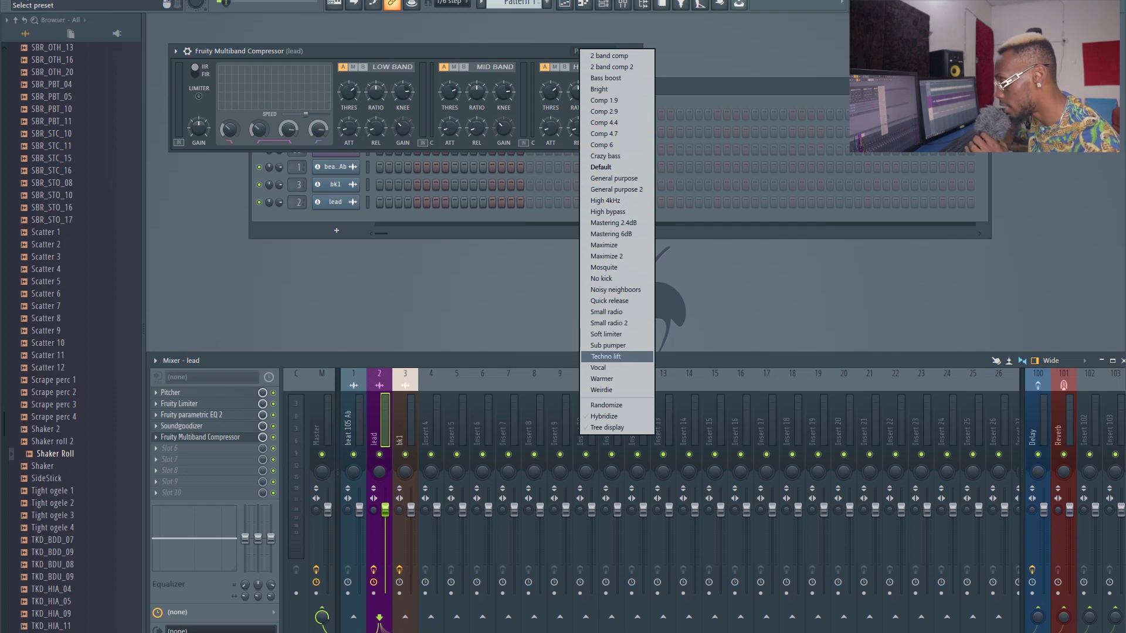
pyautogui.click(607, 357)
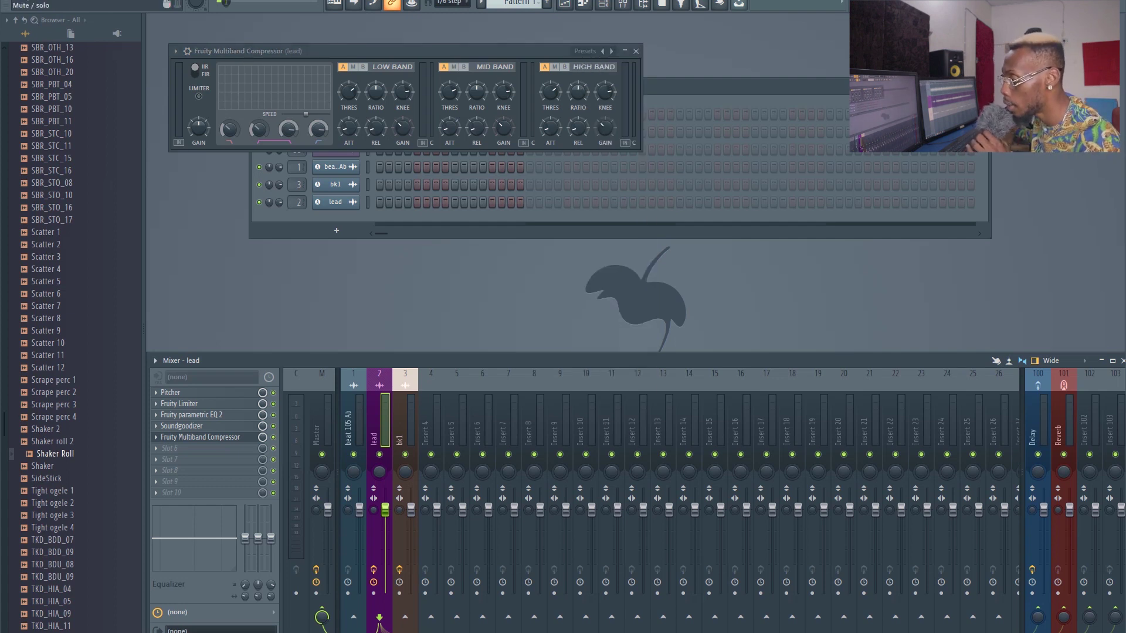
# Step: Solo the lead track and compare its sound with Fruity Multiband Compressor bypassed and enabled during playback
pyautogui.rightClick(379, 454)
pyautogui.moveTo(411, 51); pyautogui.dragTo(475, 51)
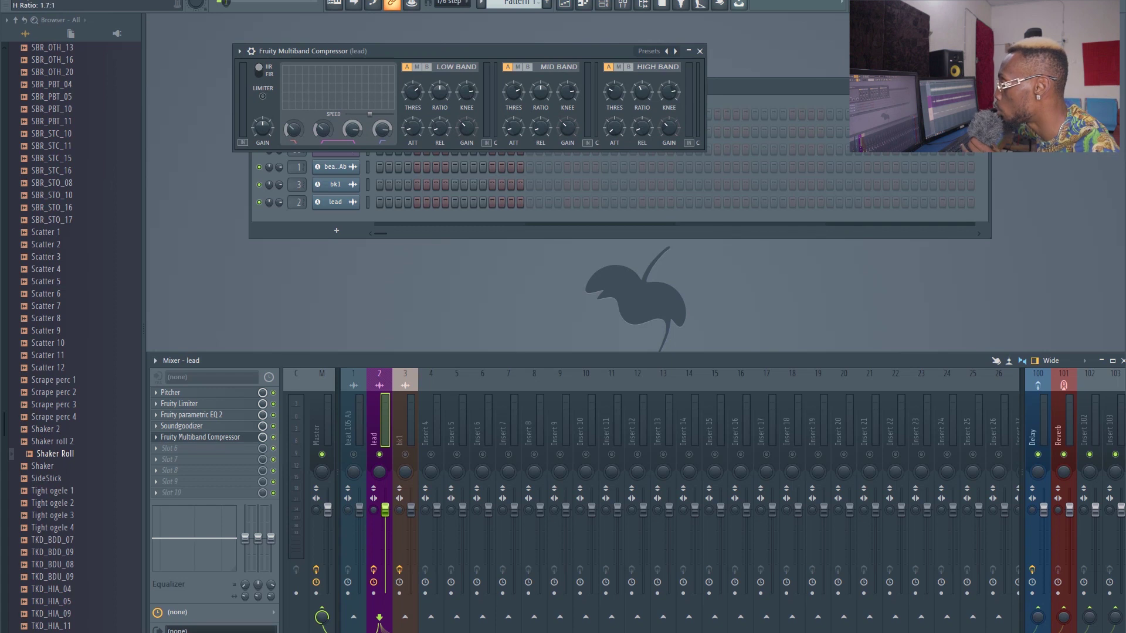
pyautogui.moveTo(516, 51); pyautogui.dragTo(530, 50)
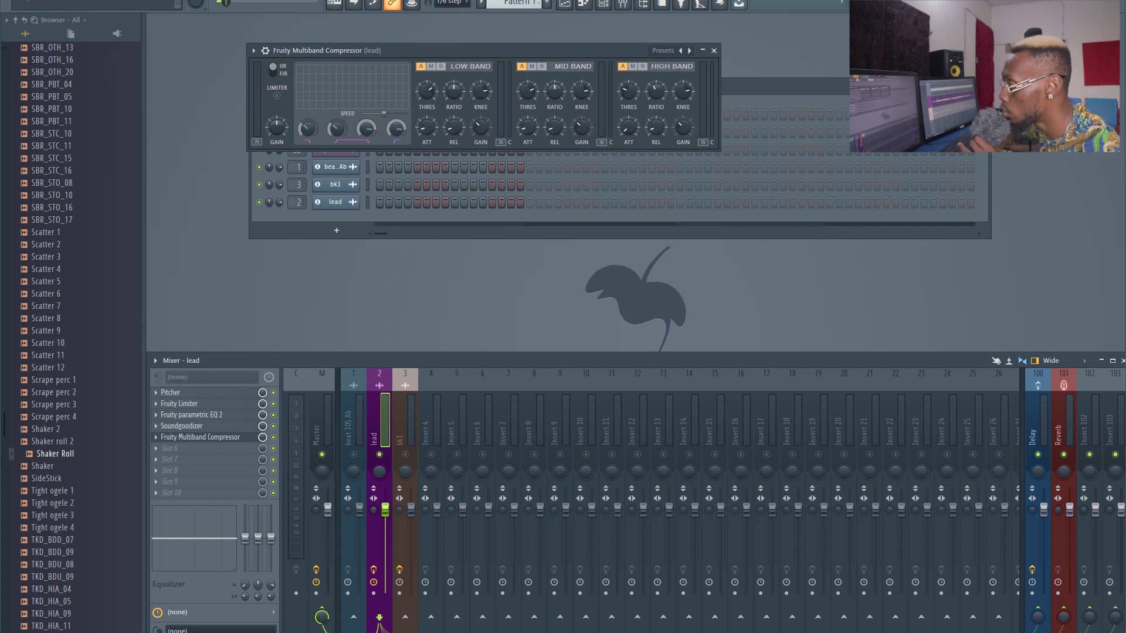
pyautogui.moveTo(598, 51); pyautogui.dragTo(617, 50)
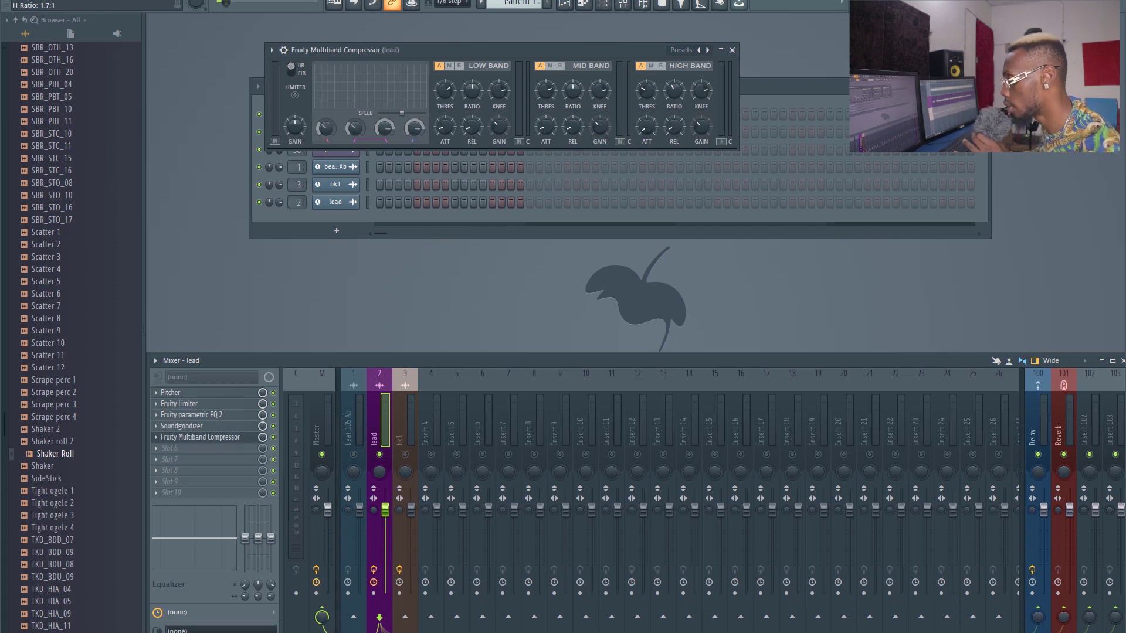
pyautogui.press('space')
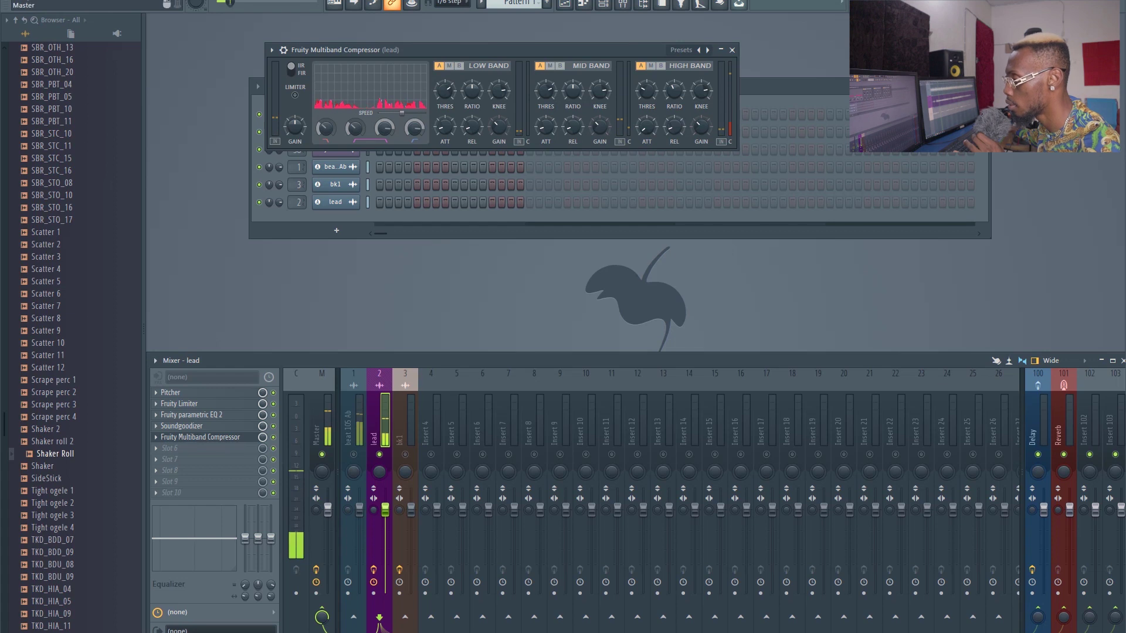
pyautogui.click(274, 437)
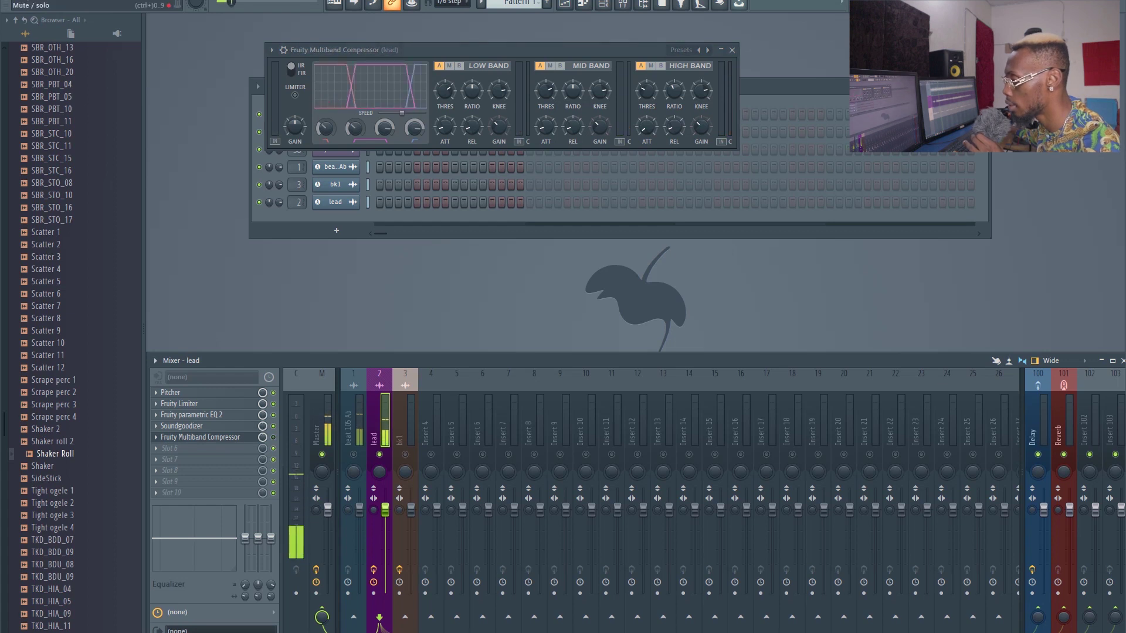
pyautogui.click(273, 437)
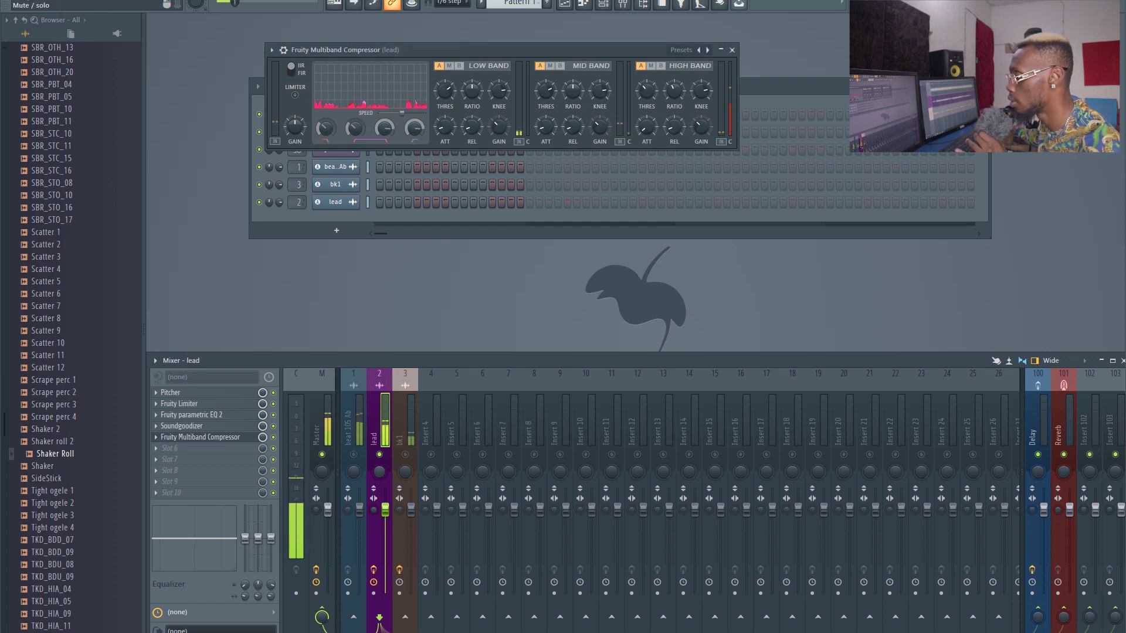
# Step: Unsolo the lead track, mute the bk1 track, and close the Fruity Multiband Compressor window
pyautogui.rightClick(380, 455)
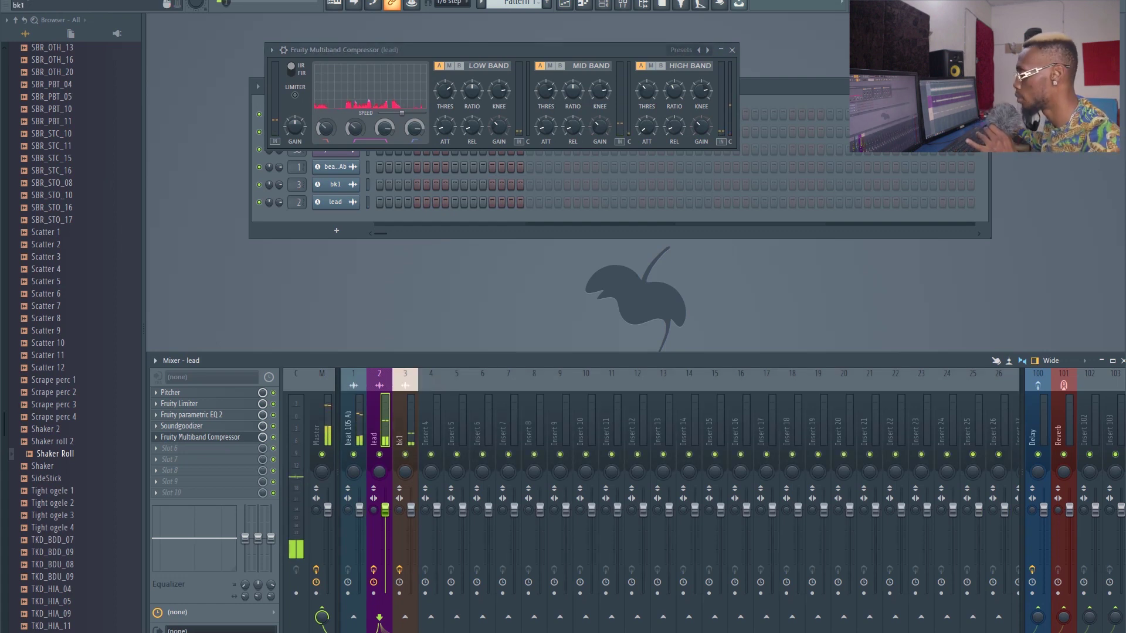
pyautogui.click(406, 455)
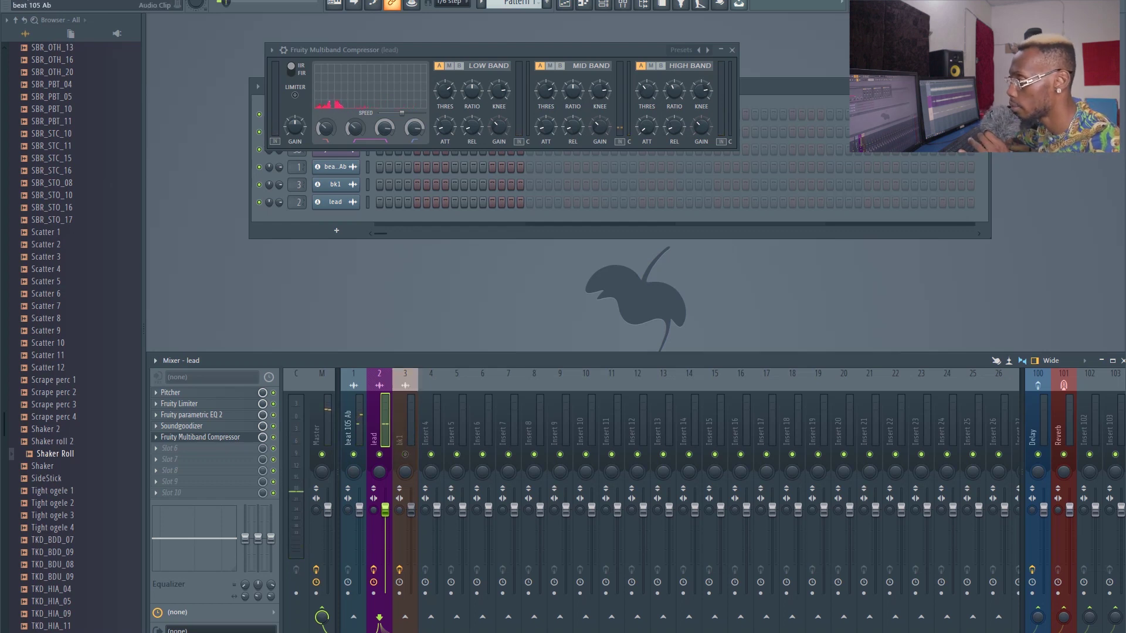
pyautogui.moveTo(459, 49); pyautogui.dragTo(440, 59)
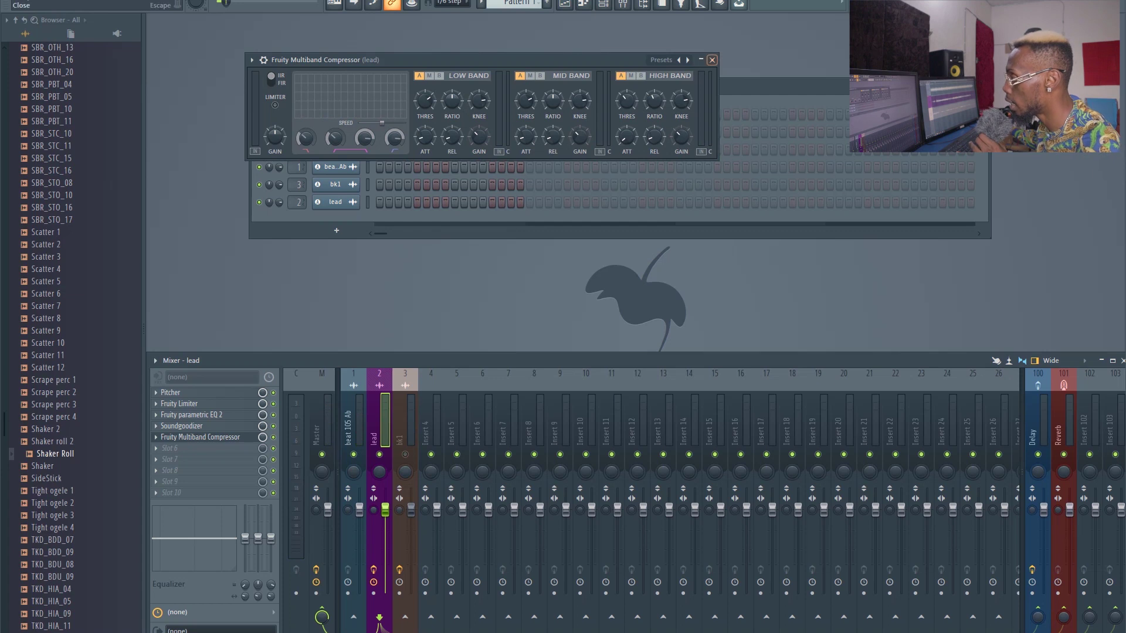
pyautogui.click(712, 59)
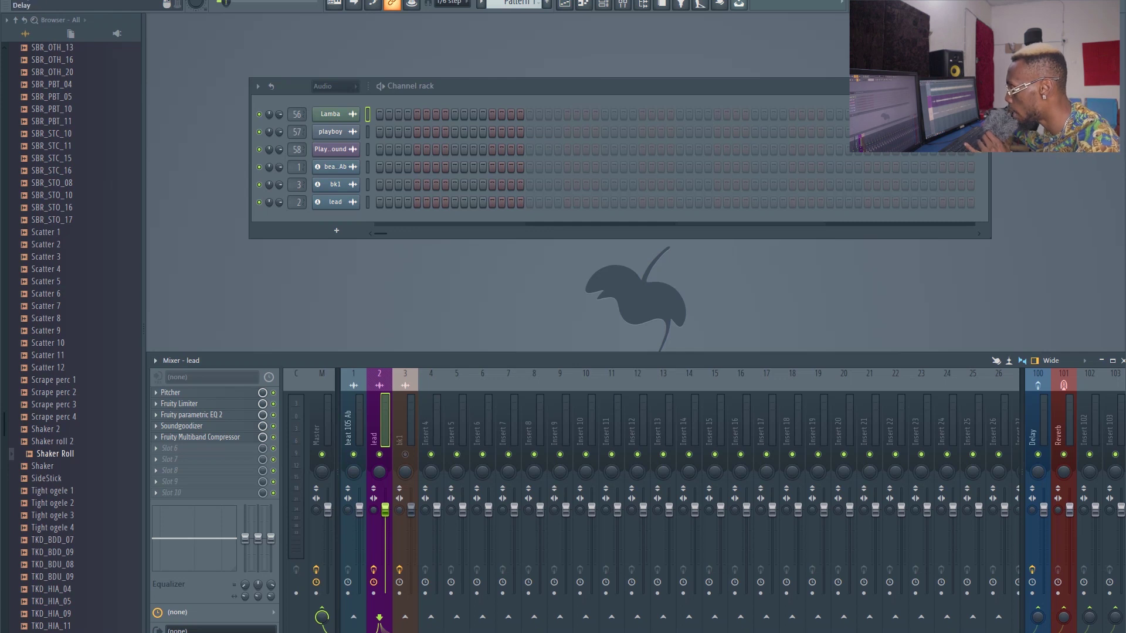
# Step: Open Fruity Delay 3 from the Delay track's first effect slot and reposition its window
pyautogui.click(1039, 419)
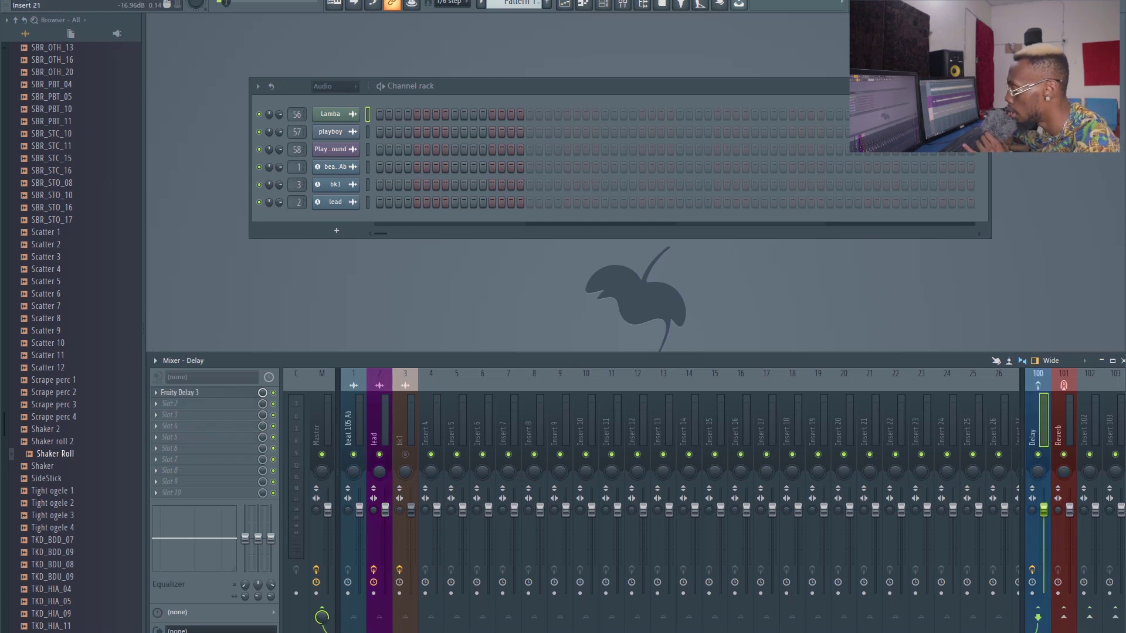
pyautogui.click(180, 393)
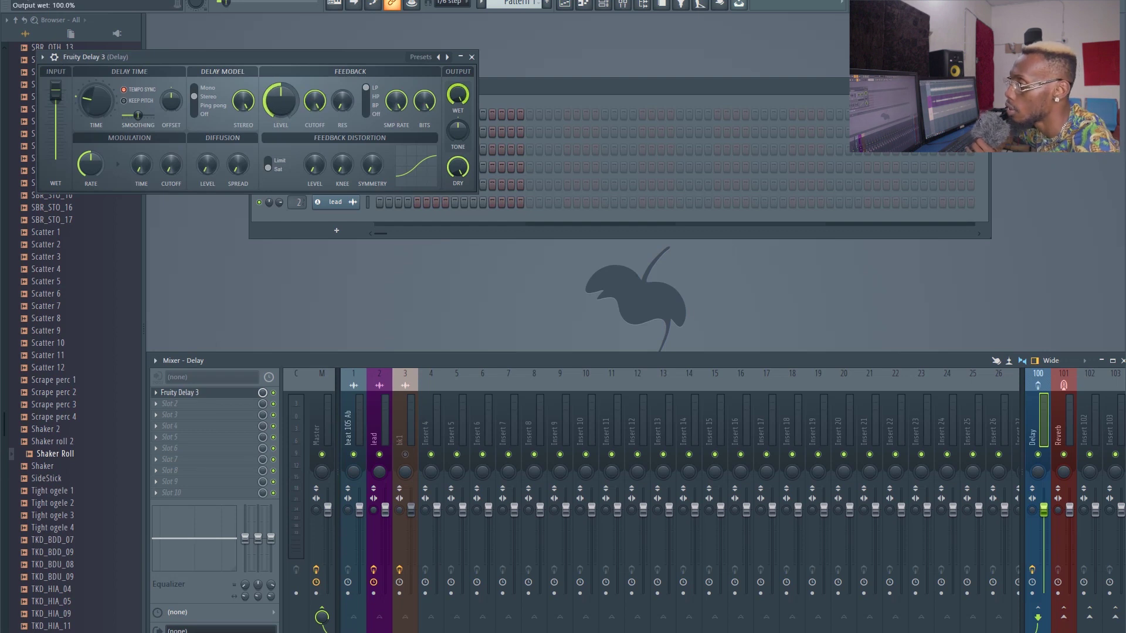
pyautogui.moveTo(194, 57); pyautogui.dragTo(250, 57)
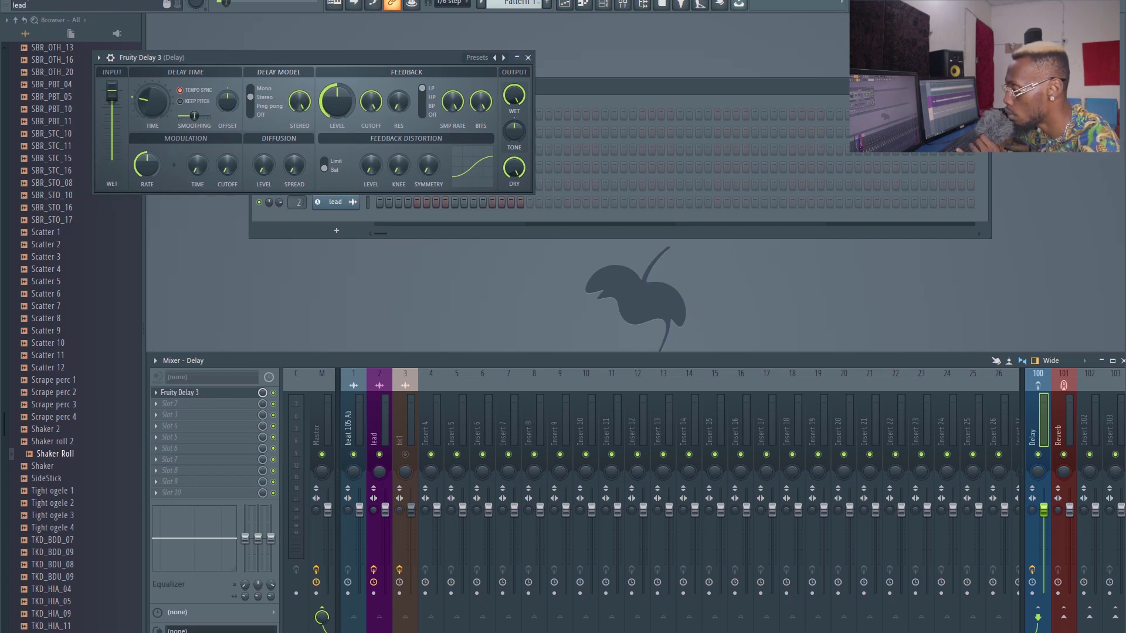
# Step: Raise the lead track's send level to the Delay track during playback, and lower the feedback level in Fruity Delay 3
pyautogui.click(376, 427)
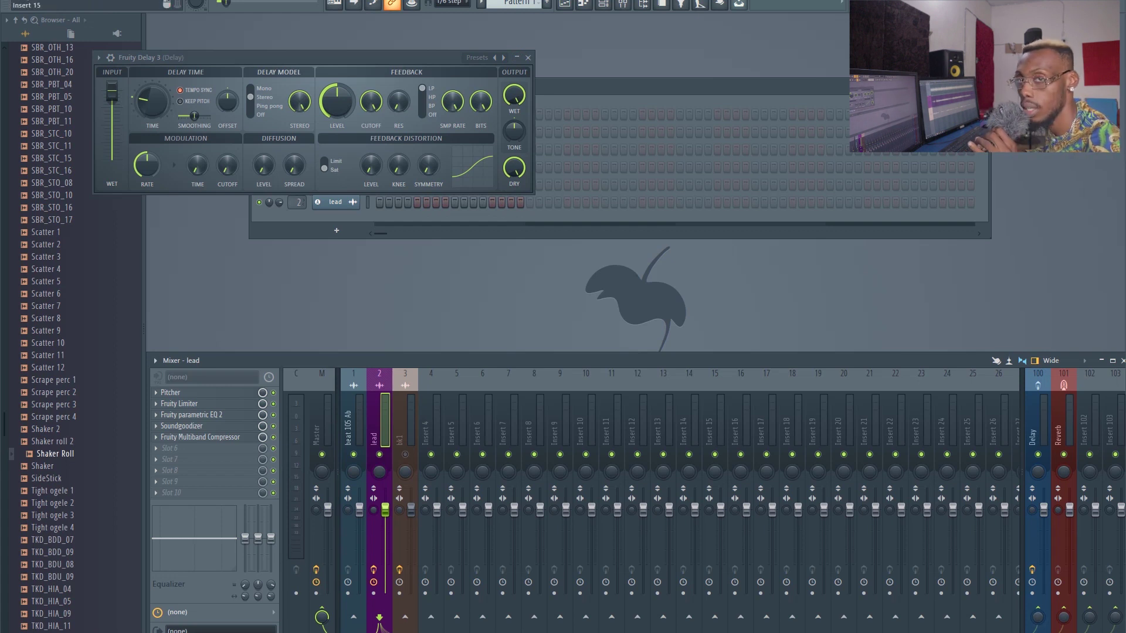
pyautogui.press('space')
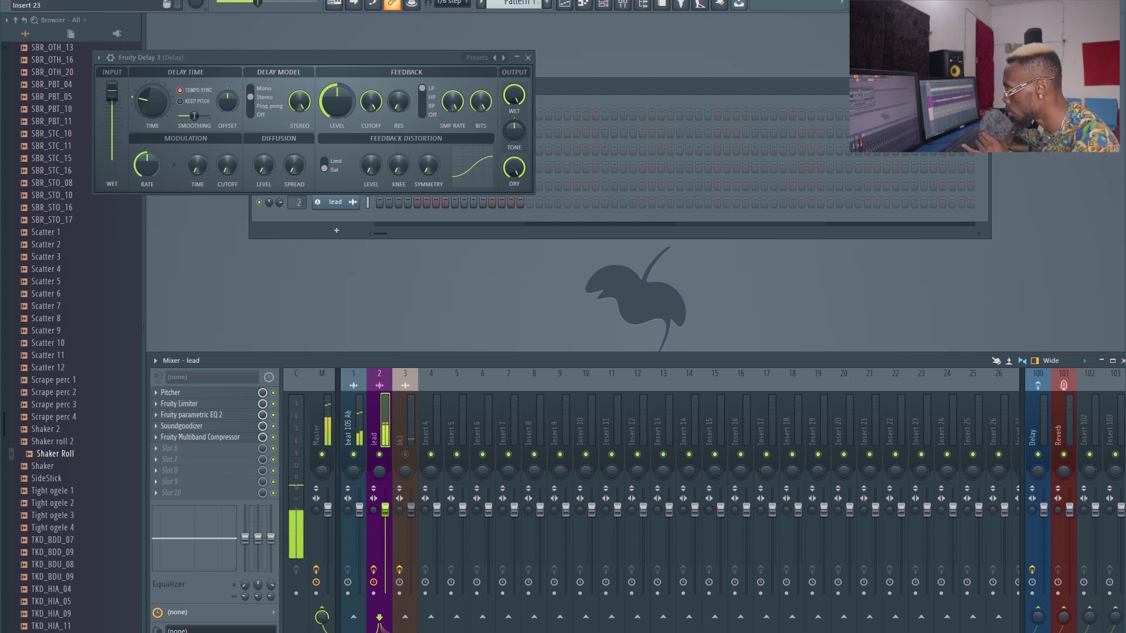
pyautogui.moveTo(1038, 617); pyautogui.dragTo(1038, 577)
pyautogui.moveTo(1038, 617); pyautogui.dragTo(1038, 625)
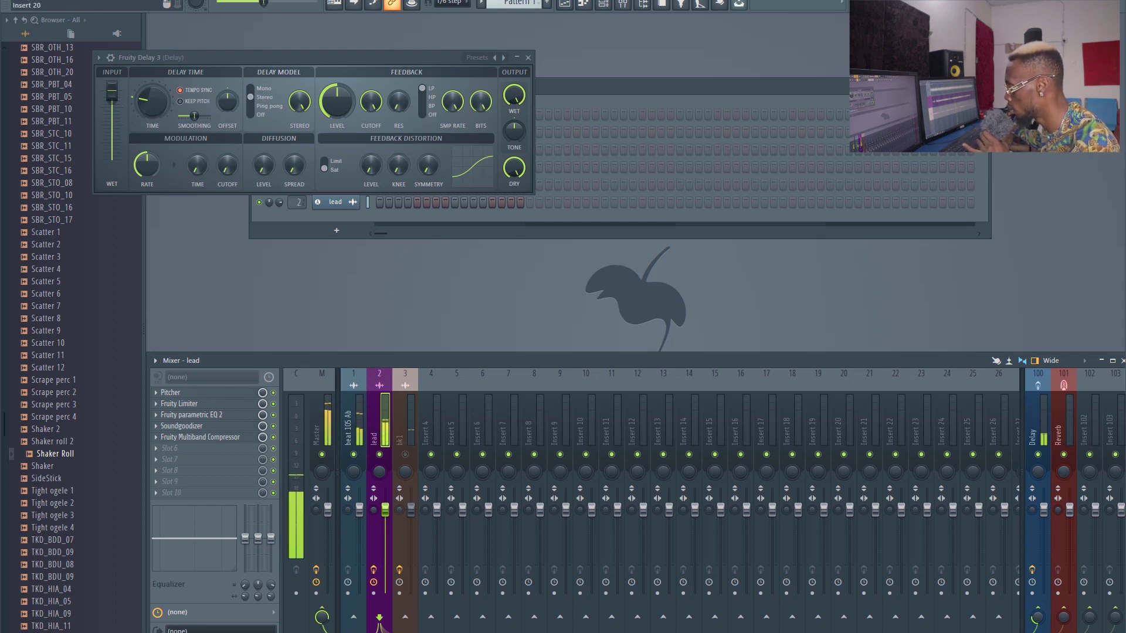
pyautogui.moveTo(1038, 618); pyautogui.dragTo(1038, 620)
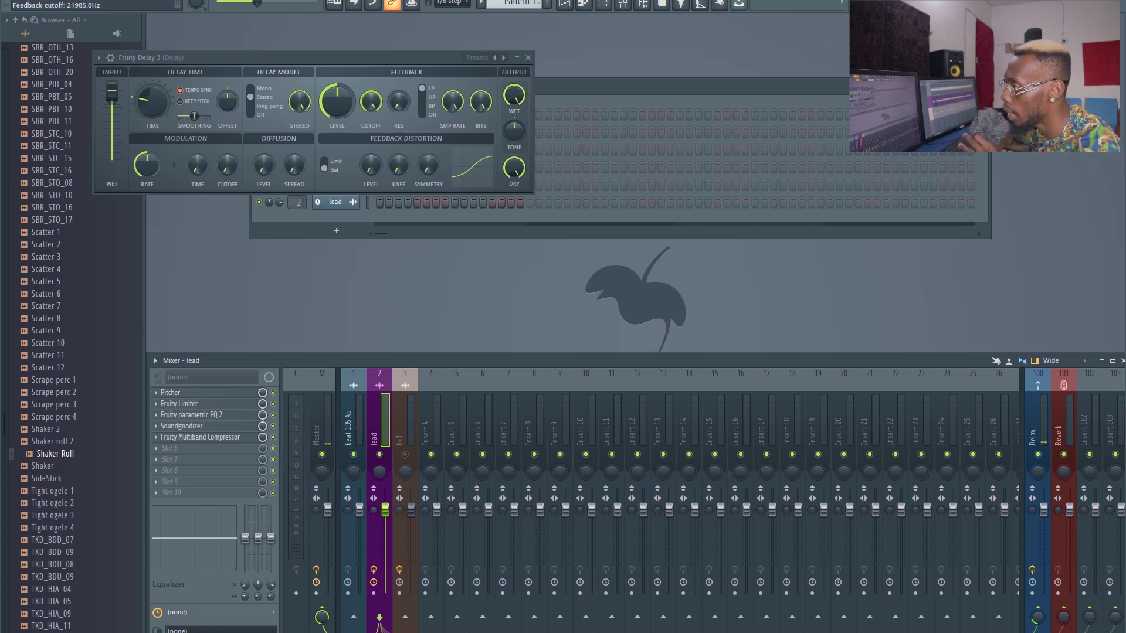
pyautogui.moveTo(337, 102); pyautogui.dragTo(336, 106)
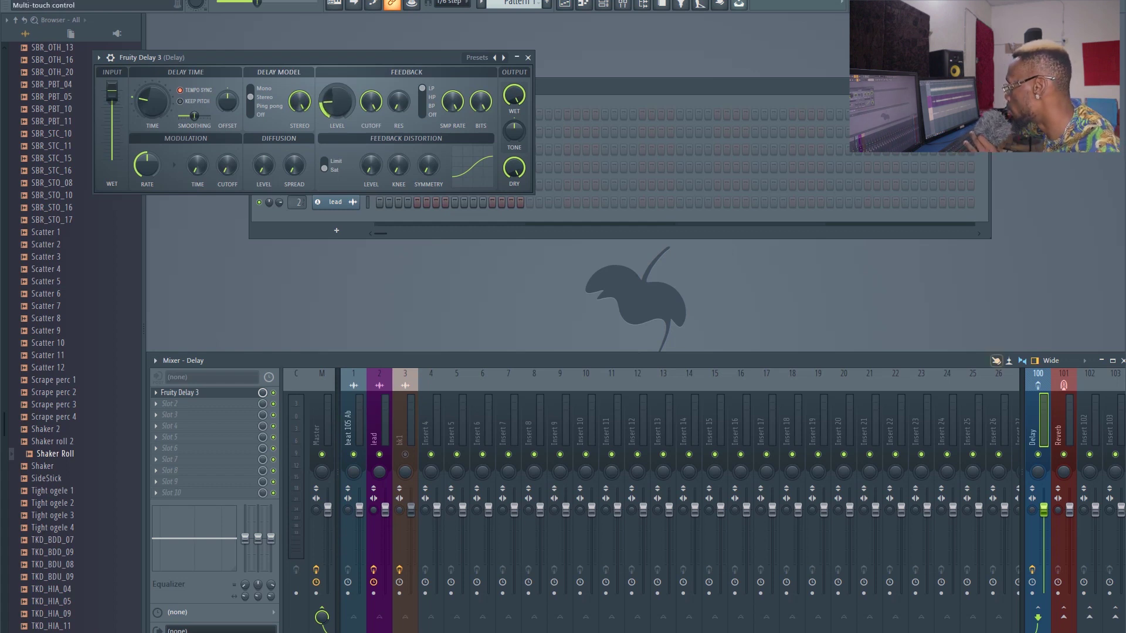
# Step: Load Fruity Parametric EQ 2 in the Delay track's second effect slot and reposition its window
pyautogui.click(176, 404)
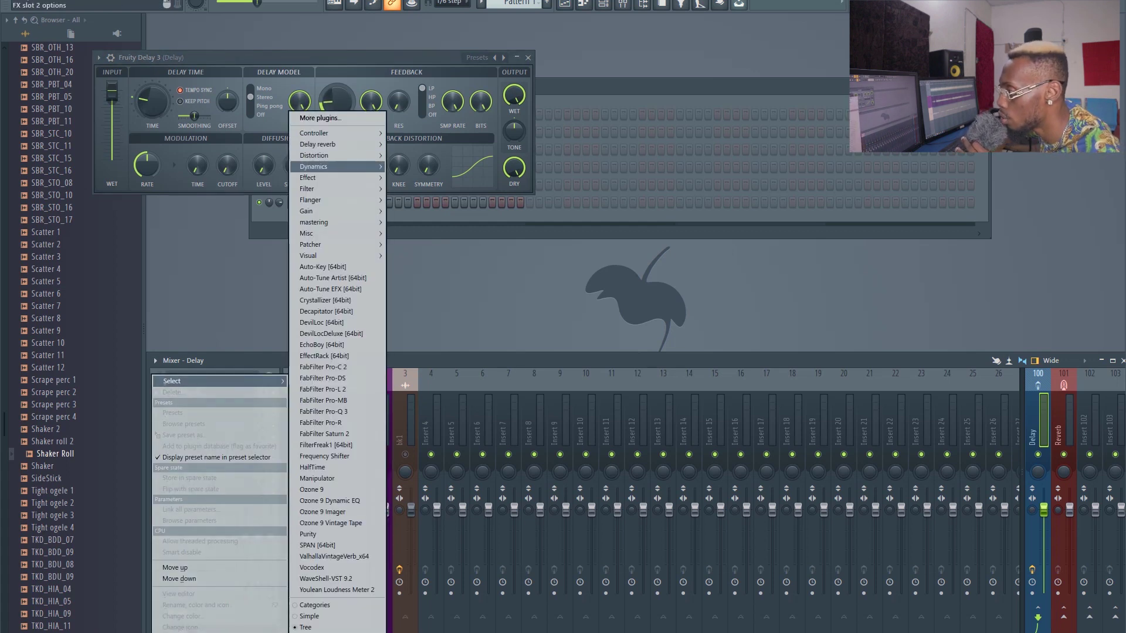
pyautogui.moveTo(338, 200)
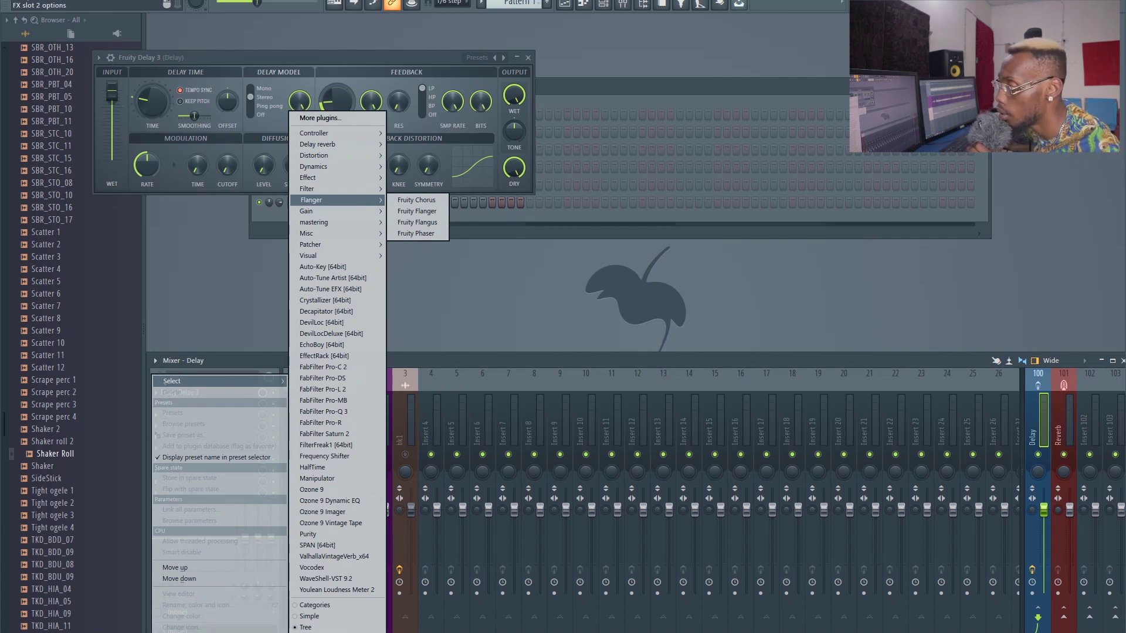
pyautogui.moveTo(337, 178)
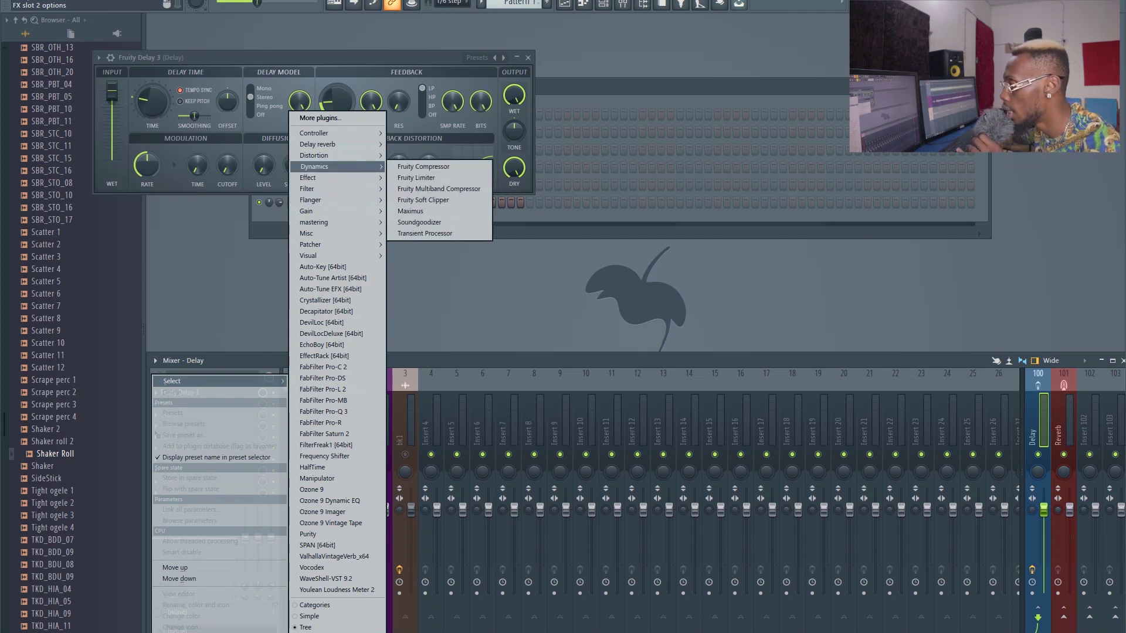
pyautogui.moveTo(337, 156)
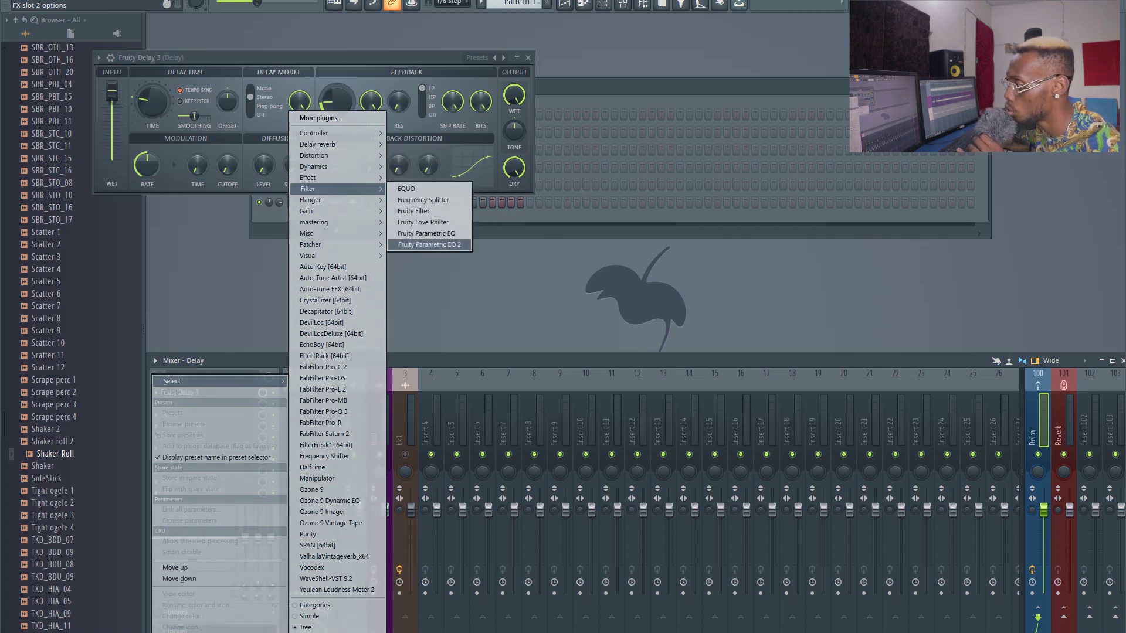
pyautogui.click(430, 244)
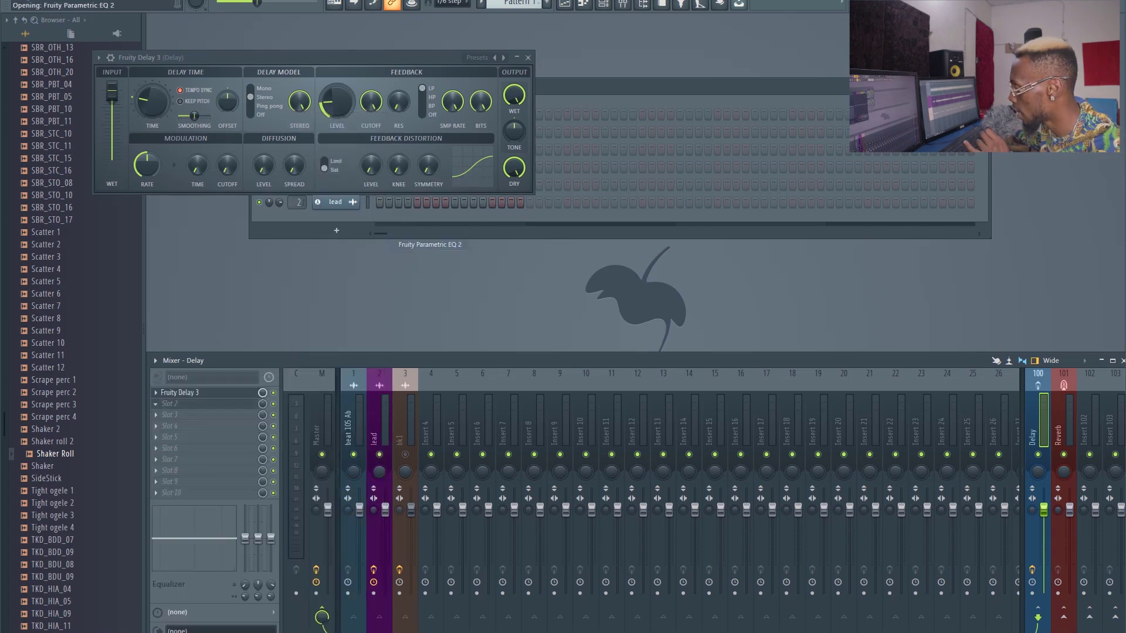
pyautogui.moveTo(275, 73); pyautogui.dragTo(339, 69)
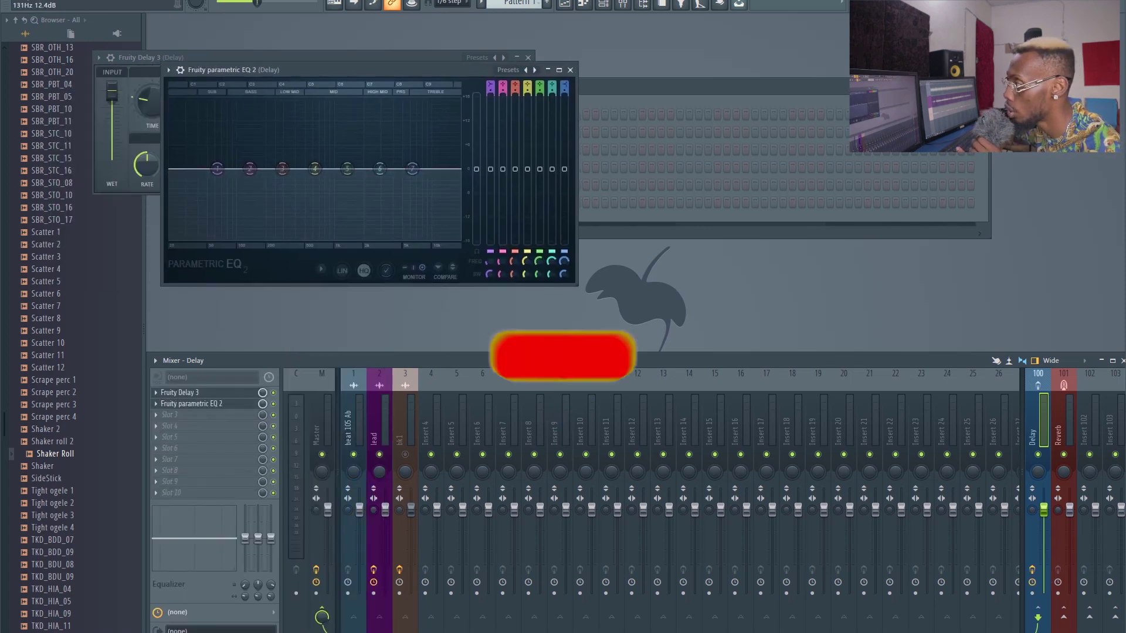
# Step: Apply the Low cut preset to the Delay track's EQ, raise band 1 to about 162 Hz, and audition it before closing the EQ
pyautogui.click(502, 70)
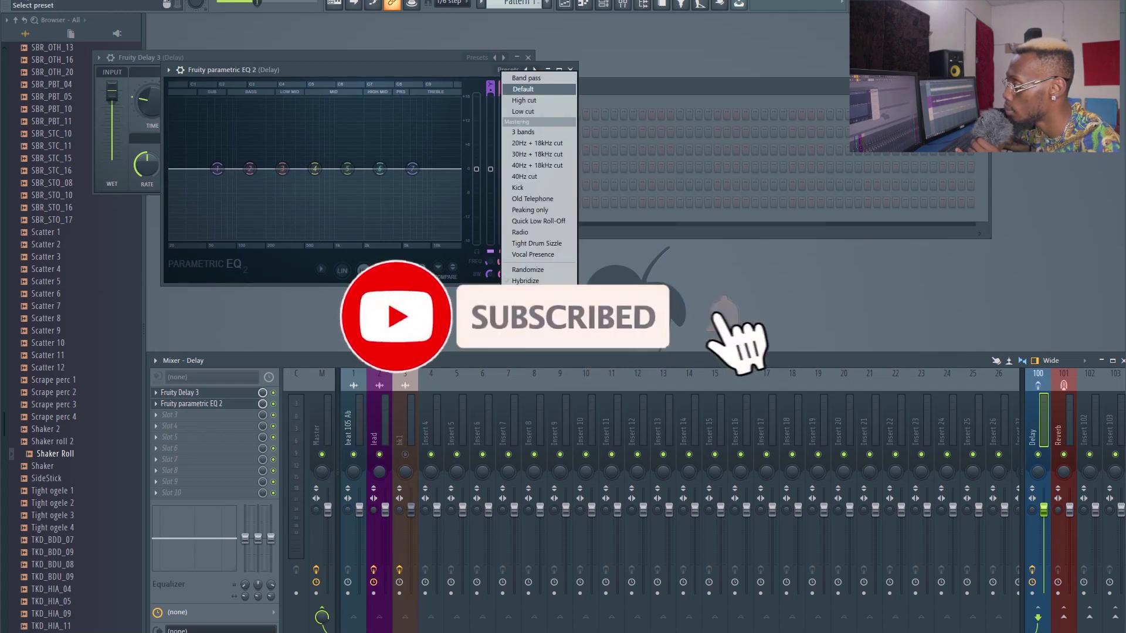
pyautogui.click(522, 111)
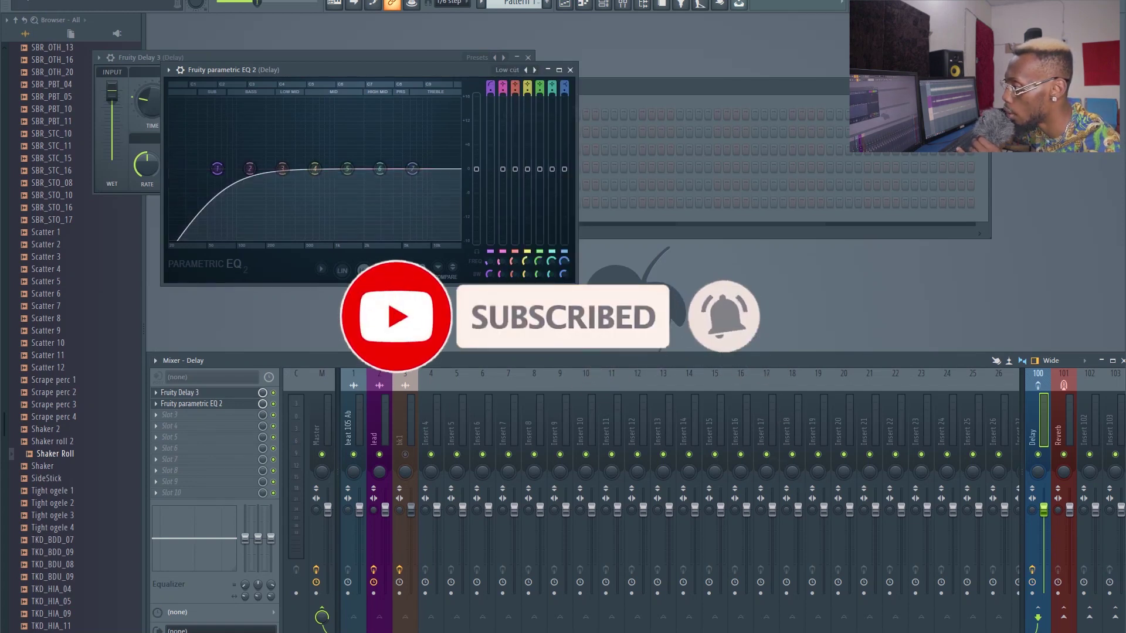
pyautogui.moveTo(233, 169); pyautogui.dragTo(258, 169)
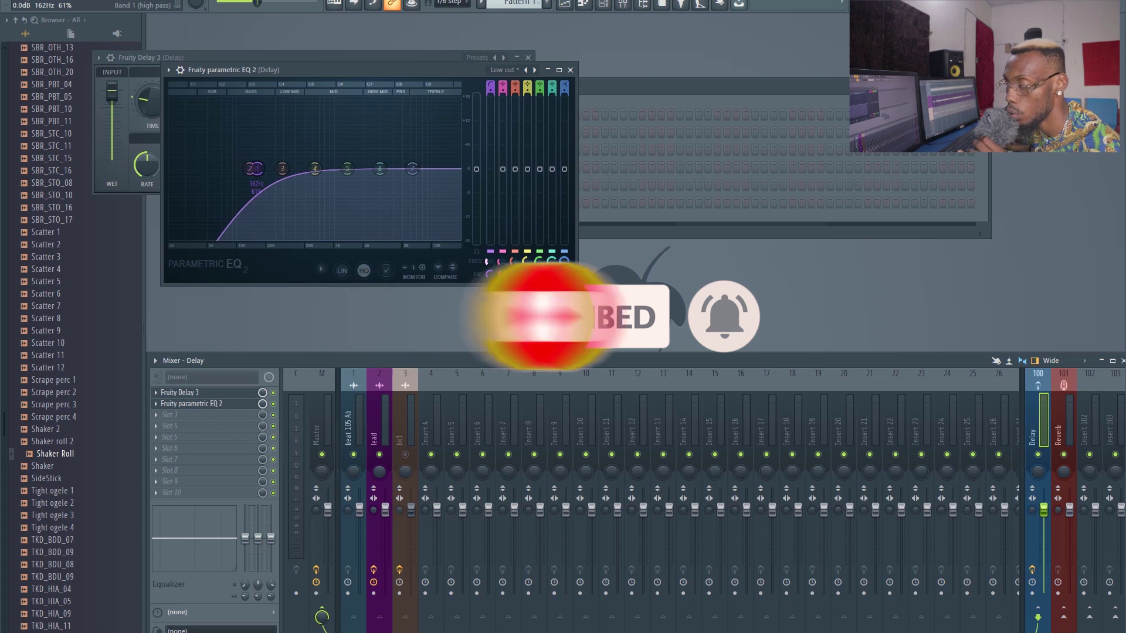
pyautogui.press('space')
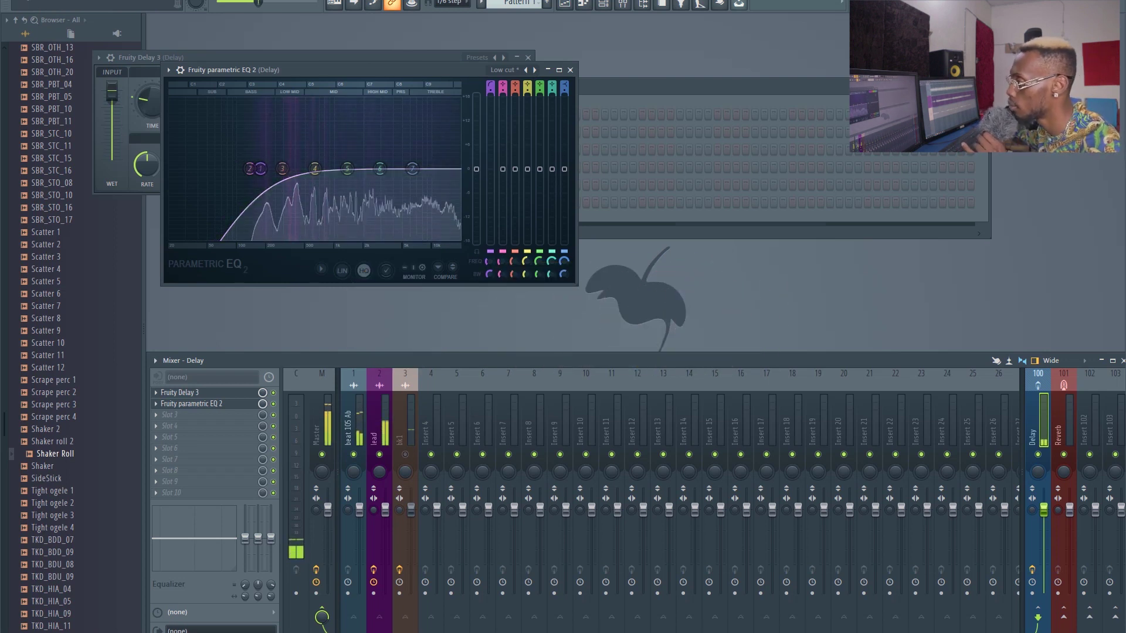
pyautogui.press('Escape')
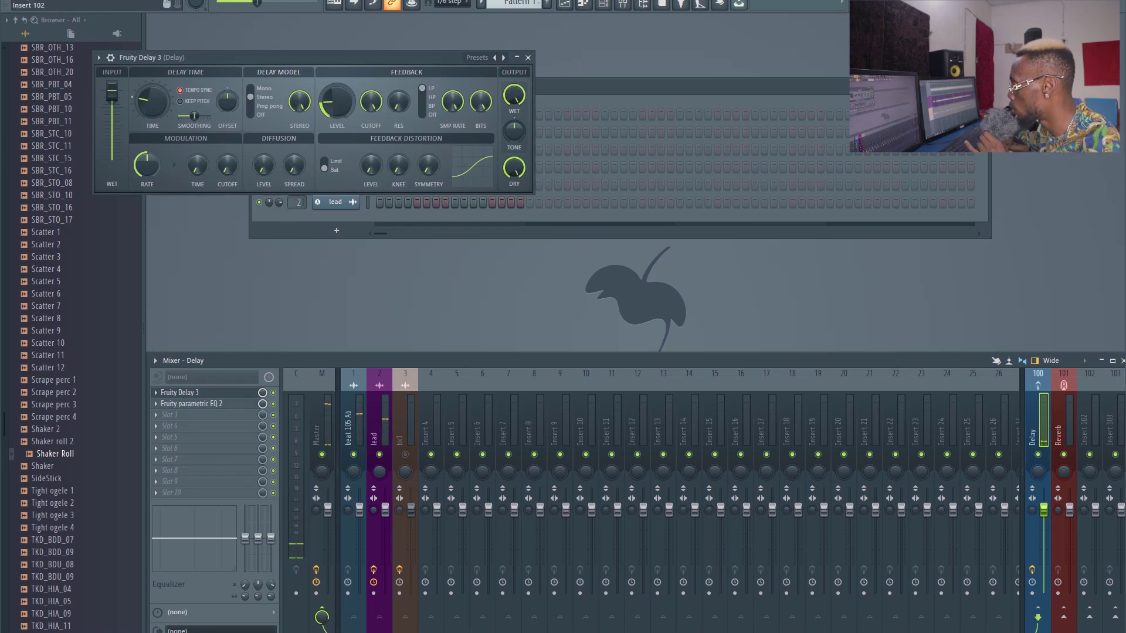
# Step: Load Fruity Reeverb 2 in the Reverb track's first effect slot, with dry level at minimum and wet level at maximum
pyautogui.click(1062, 432)
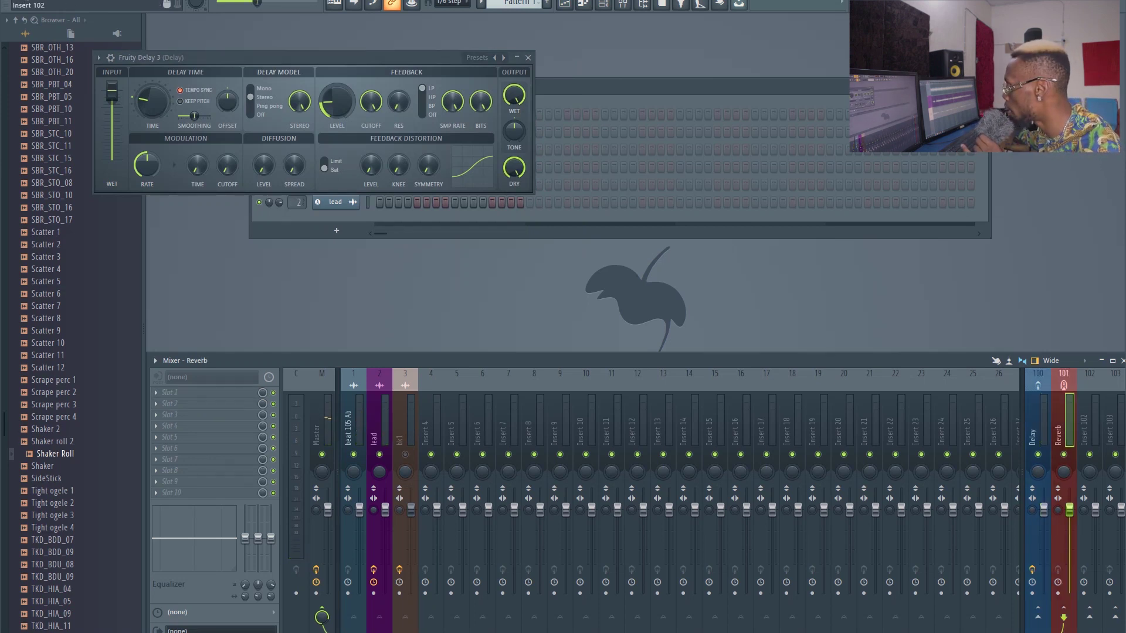
pyautogui.click(170, 393)
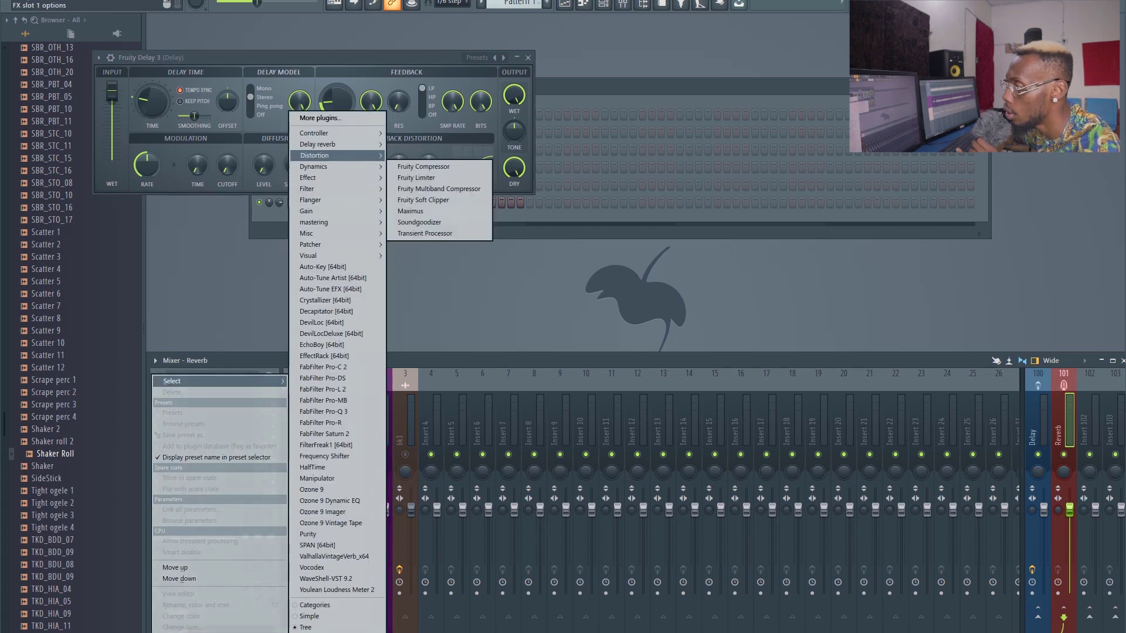
pyautogui.click(421, 189)
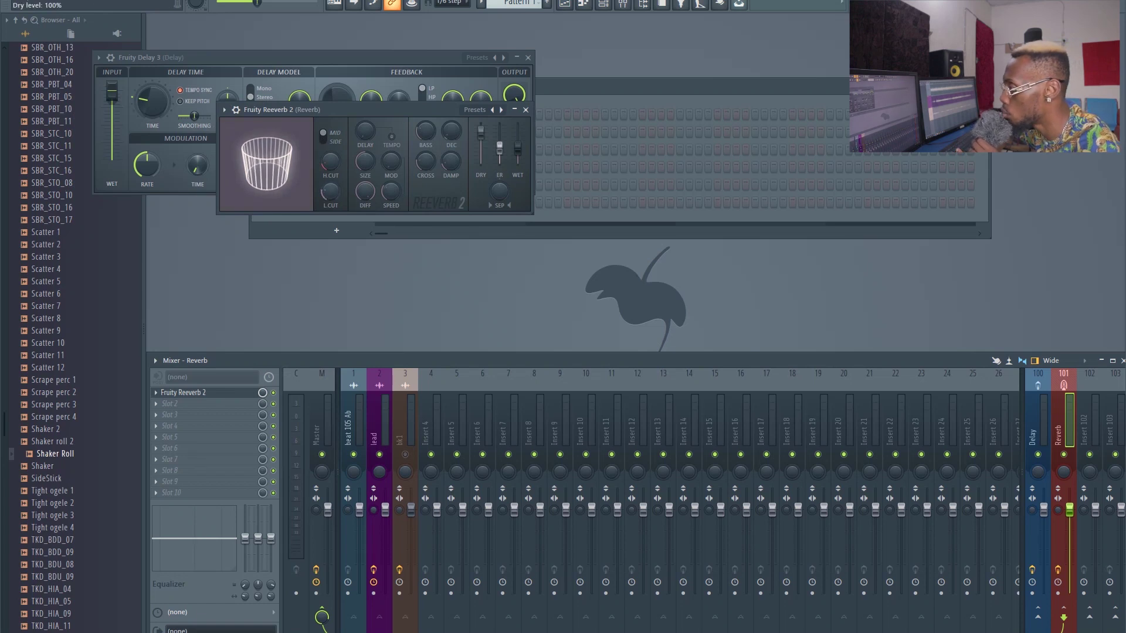
pyautogui.moveTo(480, 130); pyautogui.dragTo(517, 124)
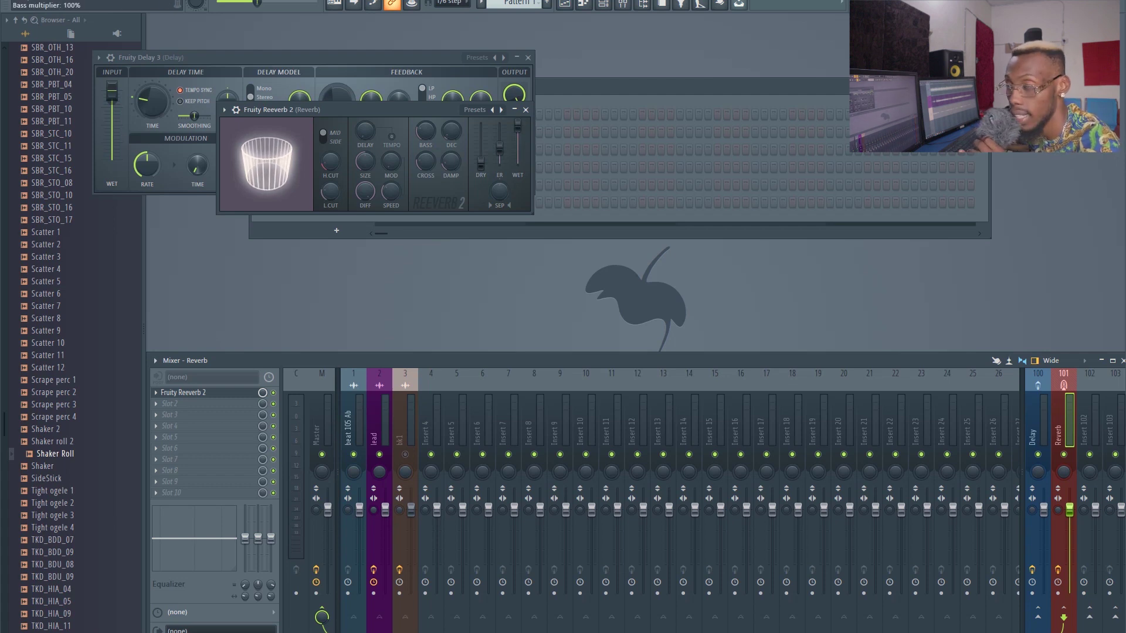
pyautogui.moveTo(414, 109); pyautogui.dragTo(419, 109)
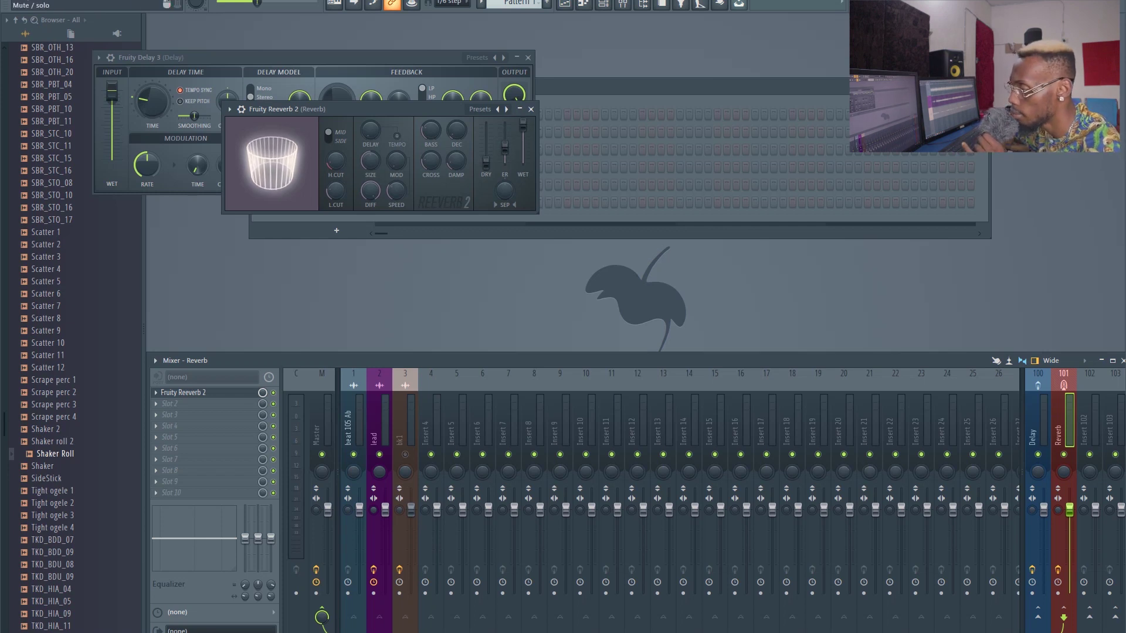
# Step: Raise the lead track's send level to the Reverb track during playback, and adjust low cut and decay in Fruity Reeverb 2
pyautogui.click(380, 422)
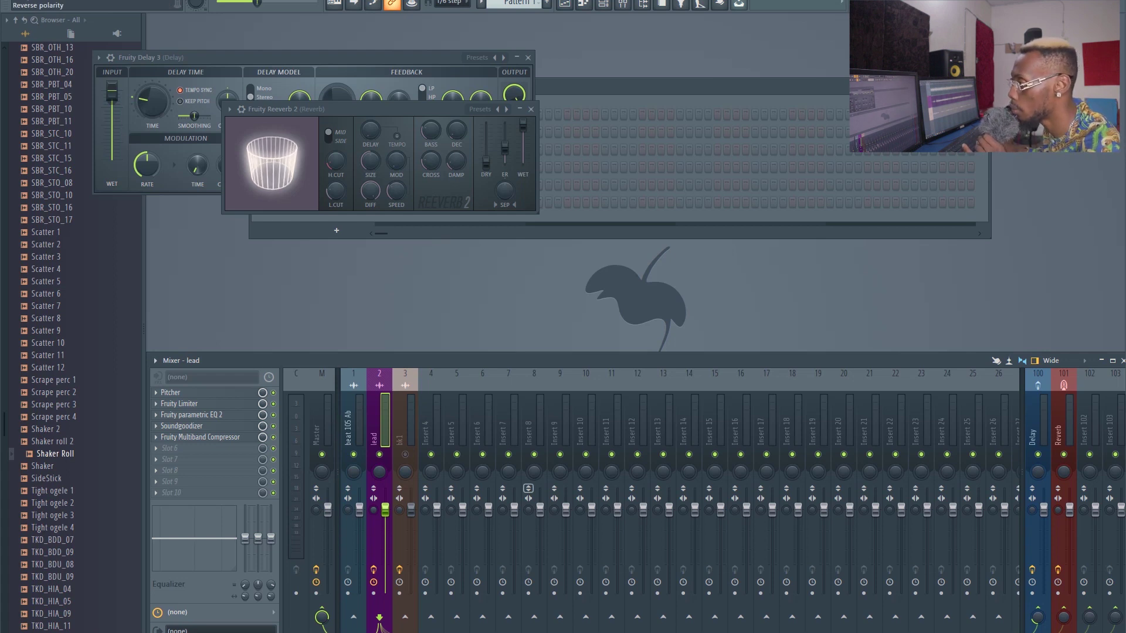
pyautogui.press('space')
pyautogui.moveTo(1064, 617); pyautogui.dragTo(1064, 577)
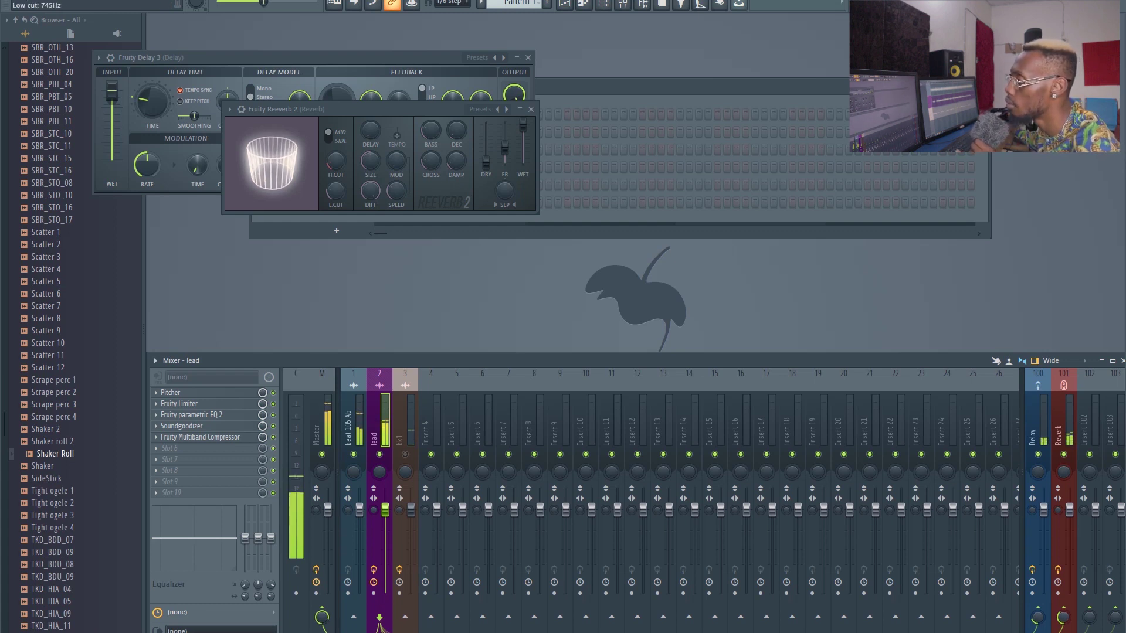
pyautogui.click(336, 191)
pyautogui.moveTo(456, 130); pyautogui.dragTo(456, 124)
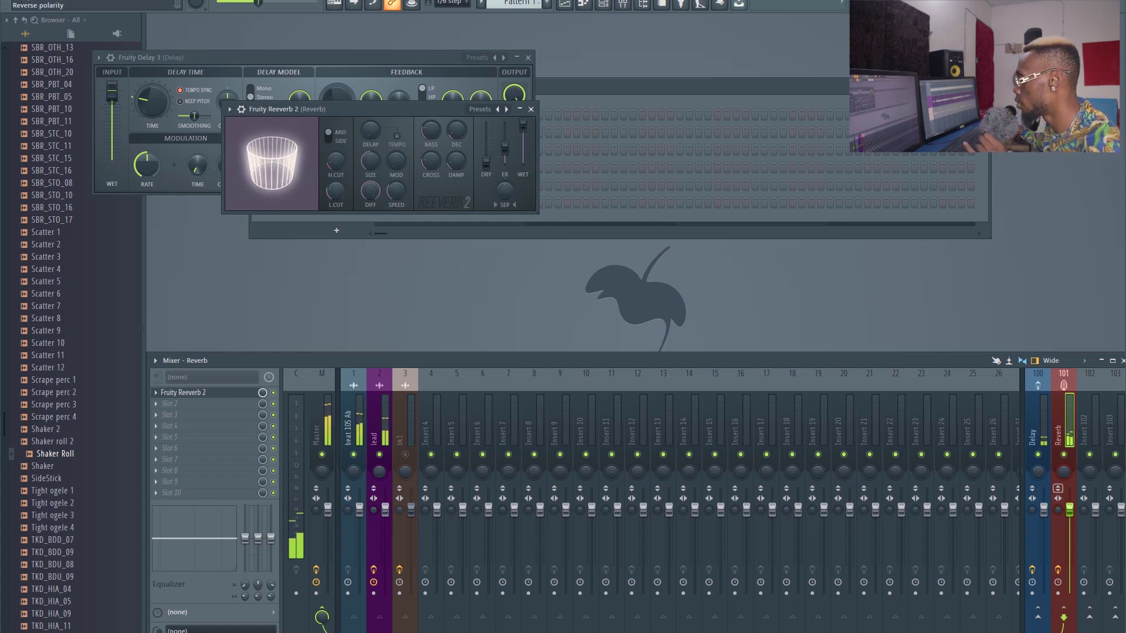
# Step: Solo the lead track and route the Delay track to the Reverb track with a send level of 18%
pyautogui.click(379, 428)
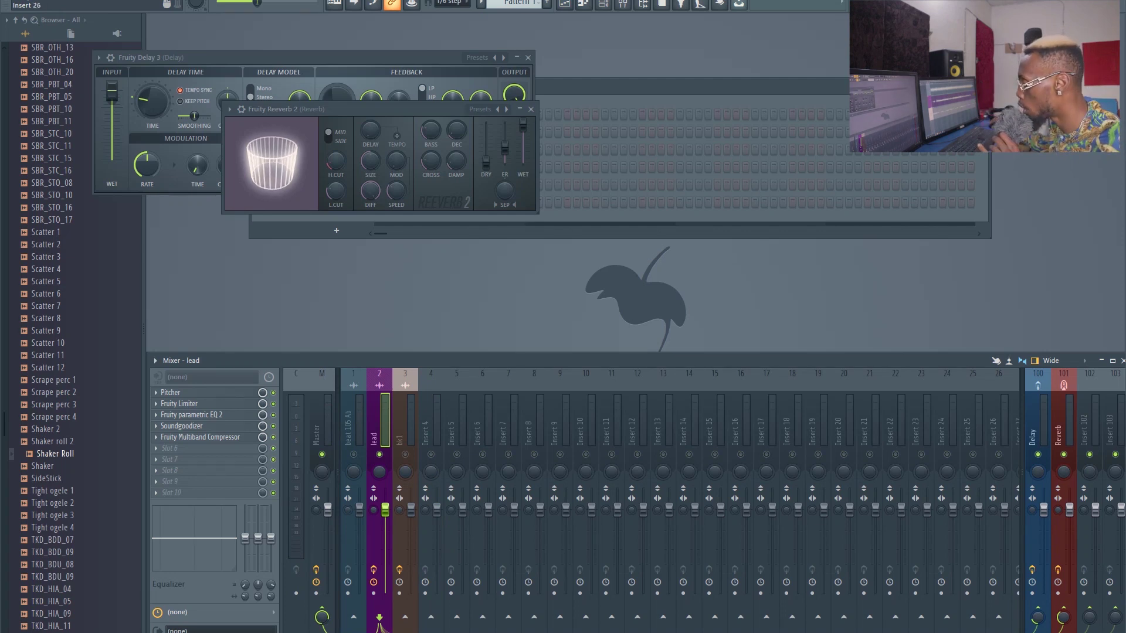
pyautogui.click(1037, 429)
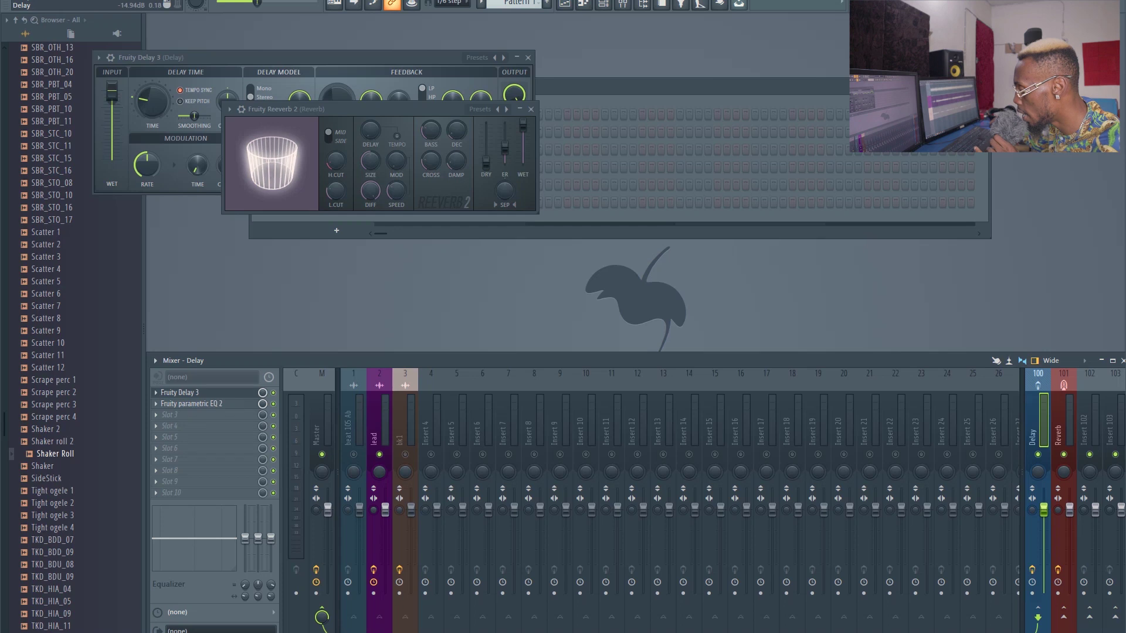
pyautogui.click(1064, 617)
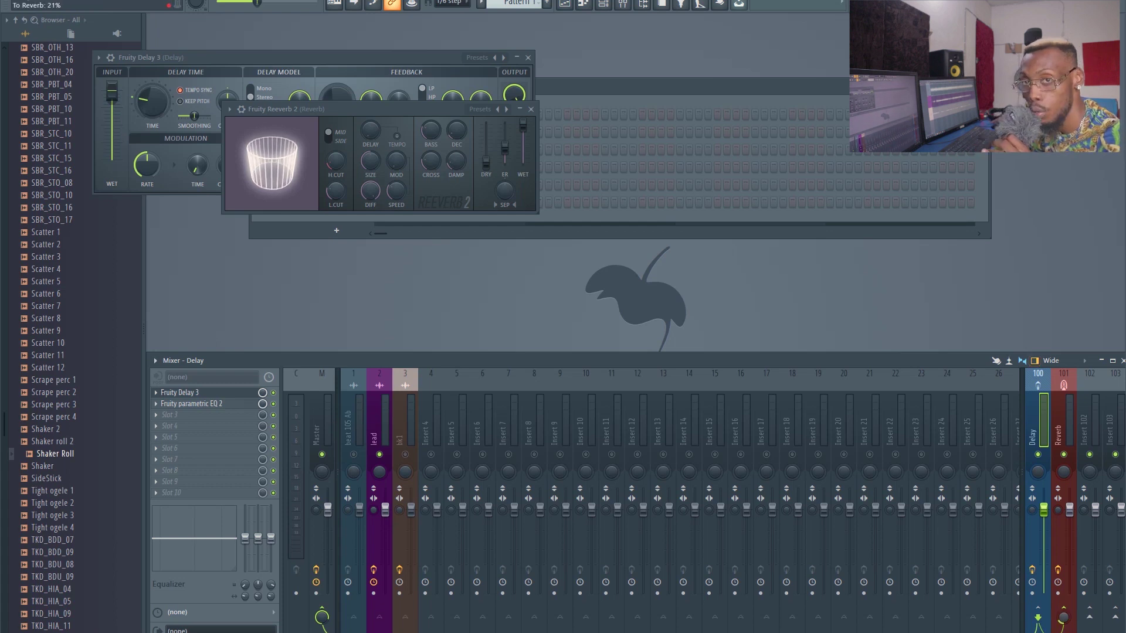
pyautogui.moveTo(1064, 617); pyautogui.dragTo(1064, 619)
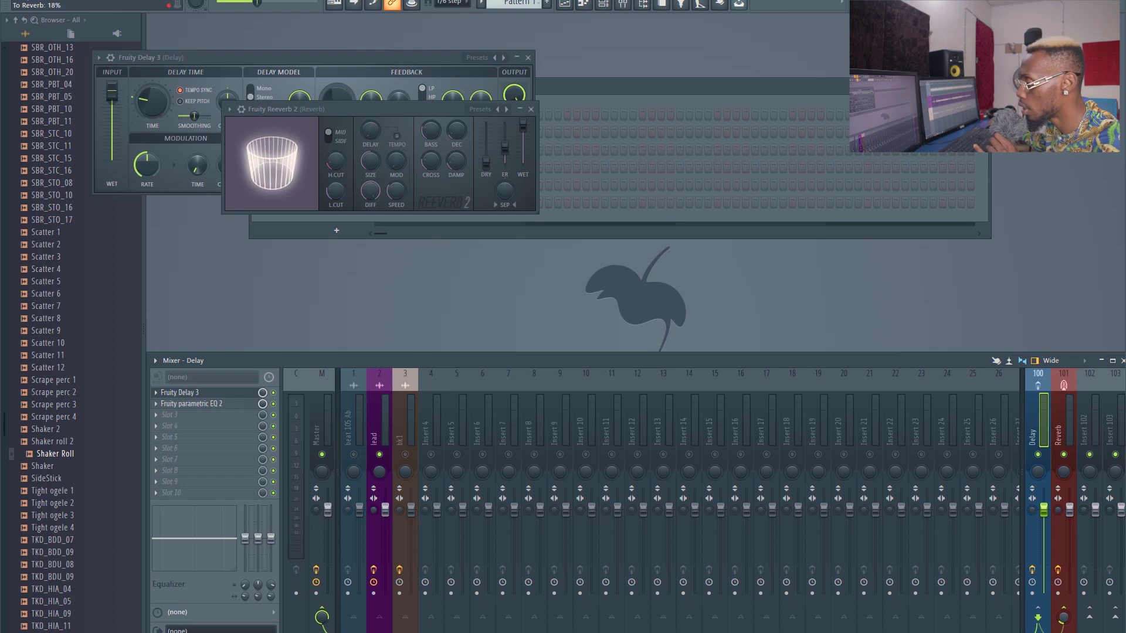
# Step: Play the soloed lead track and fine-tune the Delay track's send level to the Reverb track
pyautogui.click(379, 422)
pyautogui.press('space')
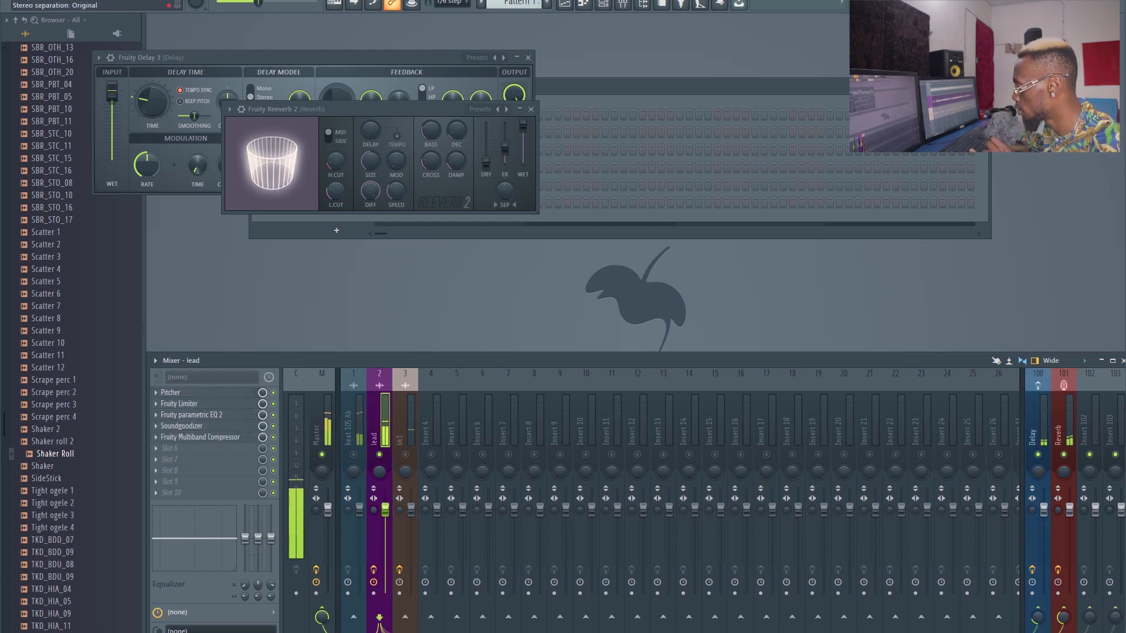
pyautogui.click(1038, 422)
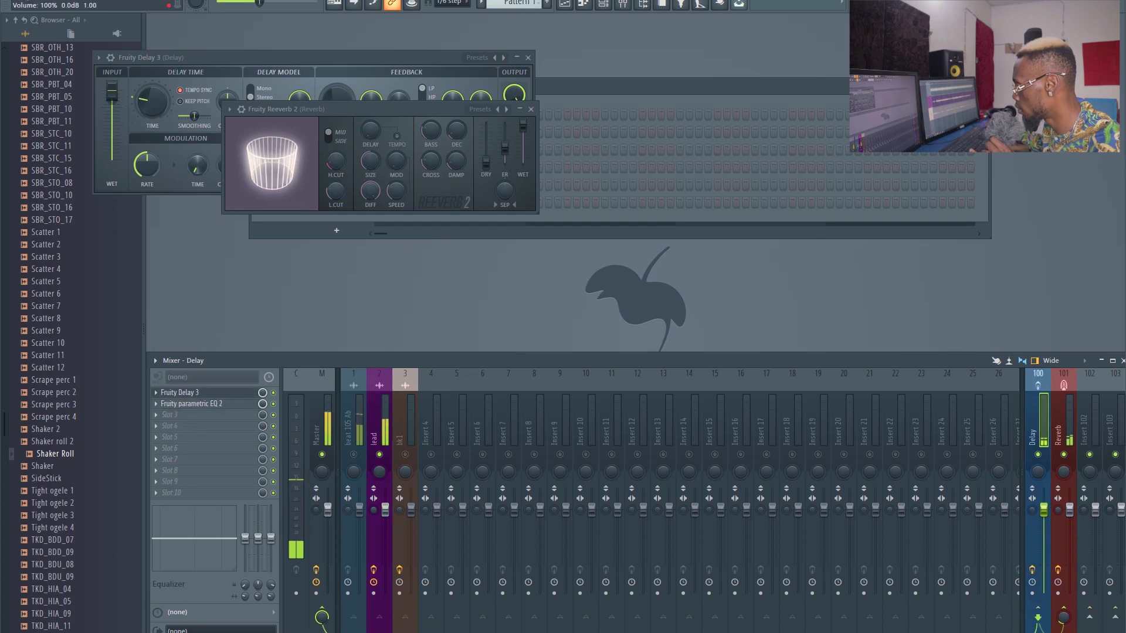
pyautogui.moveTo(1064, 617); pyautogui.dragTo(1064, 622)
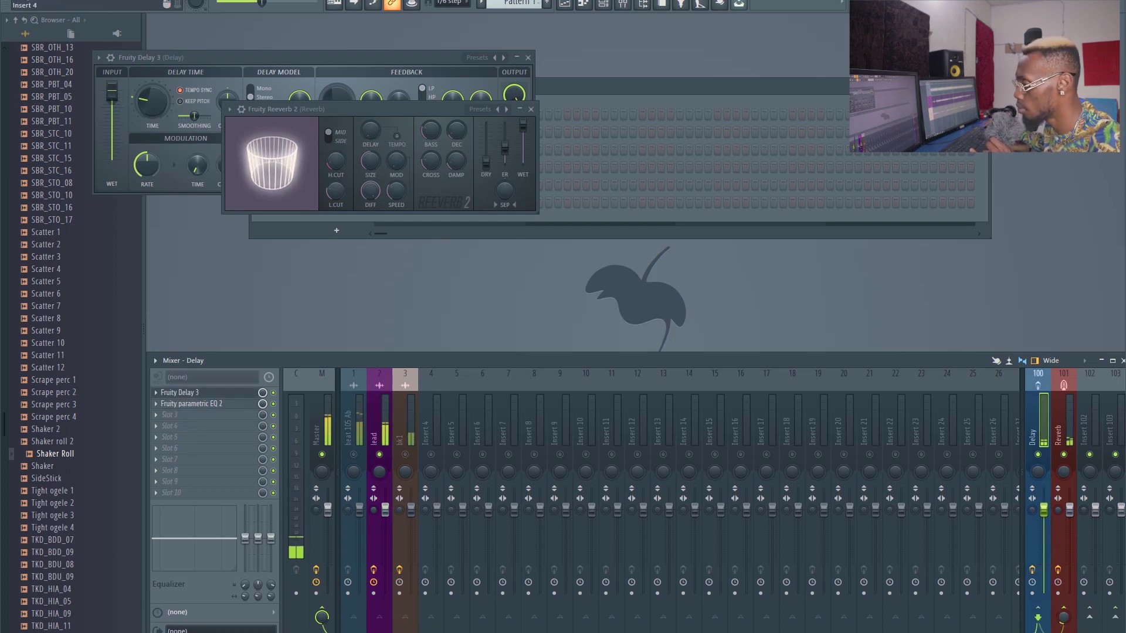
# Step: Unsolo the lead track so all tracks including bk1 are active, listen to the mix, and select the lead track
pyautogui.rightClick(379, 454)
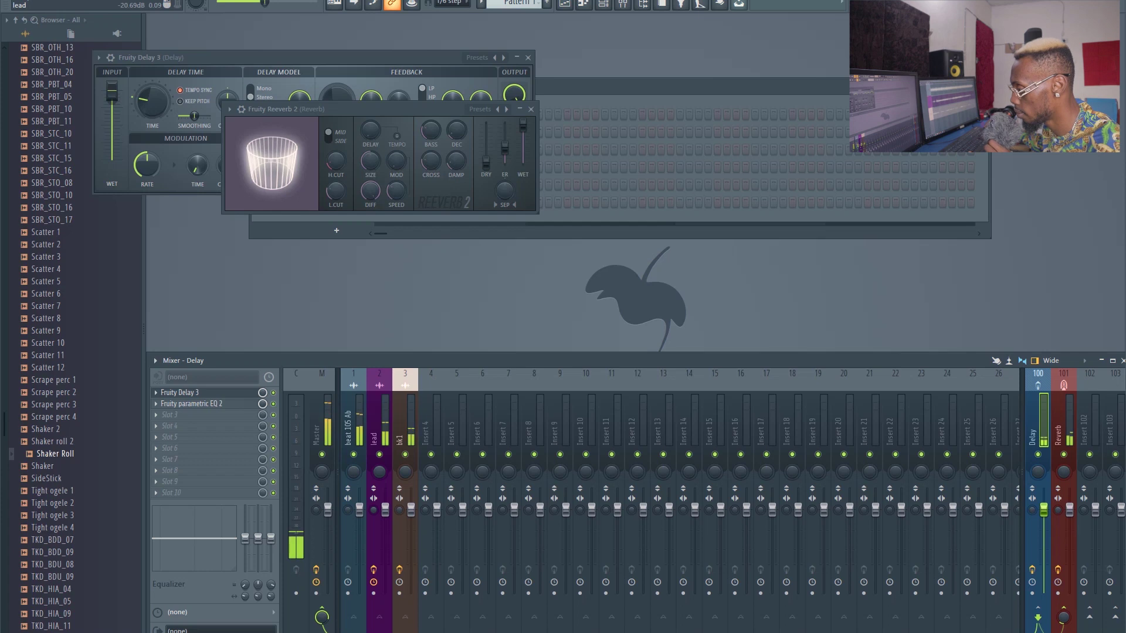
pyautogui.click(380, 428)
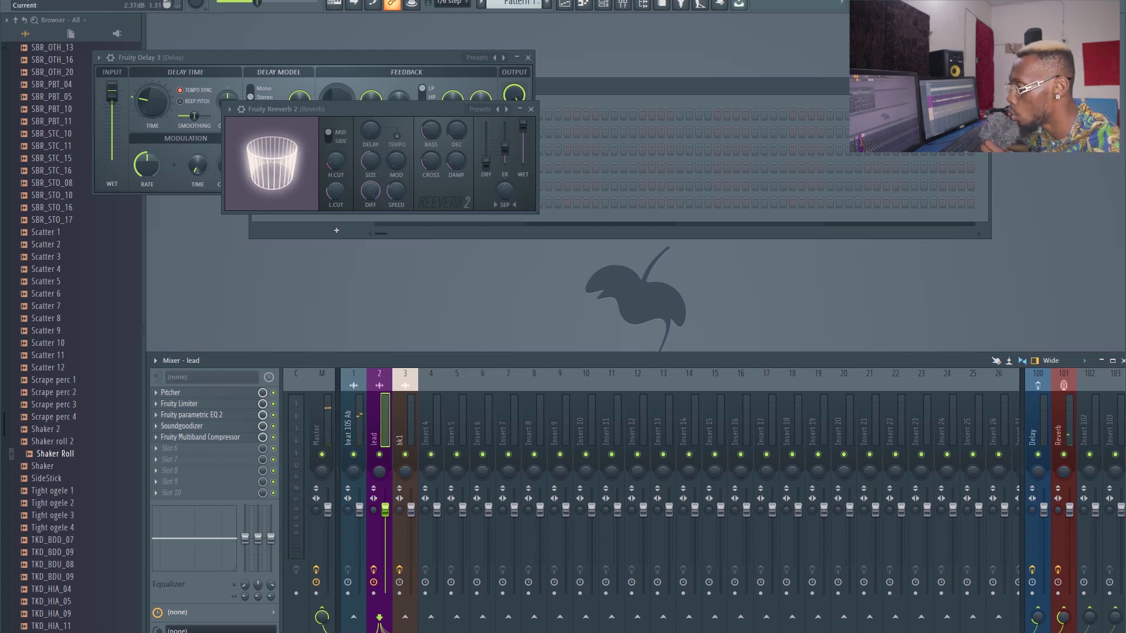
pyautogui.press('space')
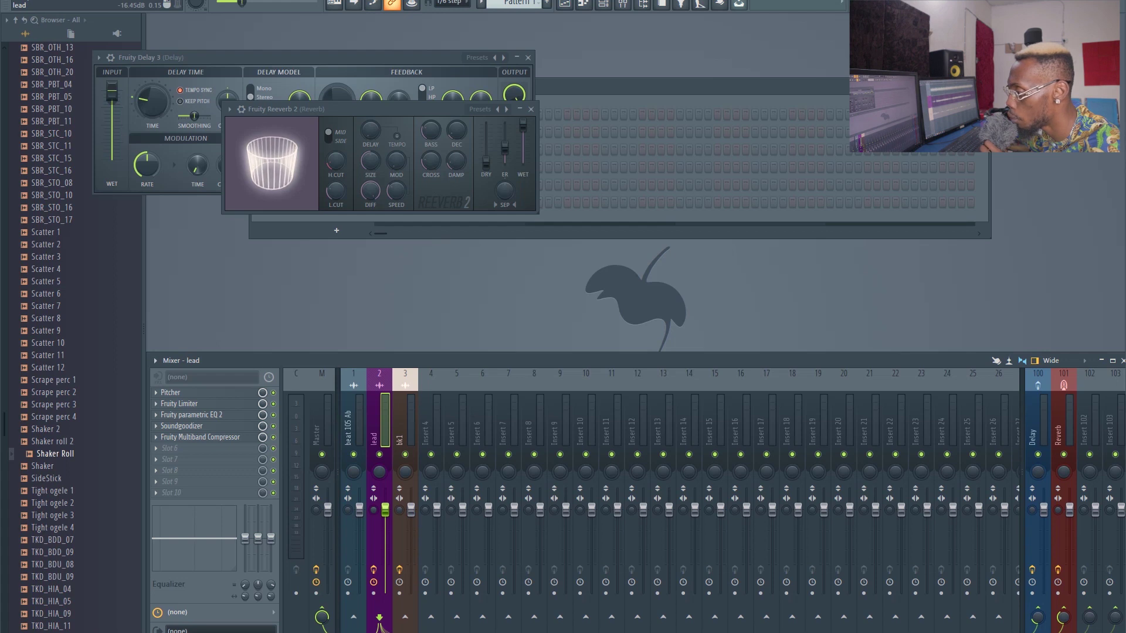
# Step: Copy the lead track's mixer state onto the bk1 track on insert 3
pyautogui.rightClick(384, 422)
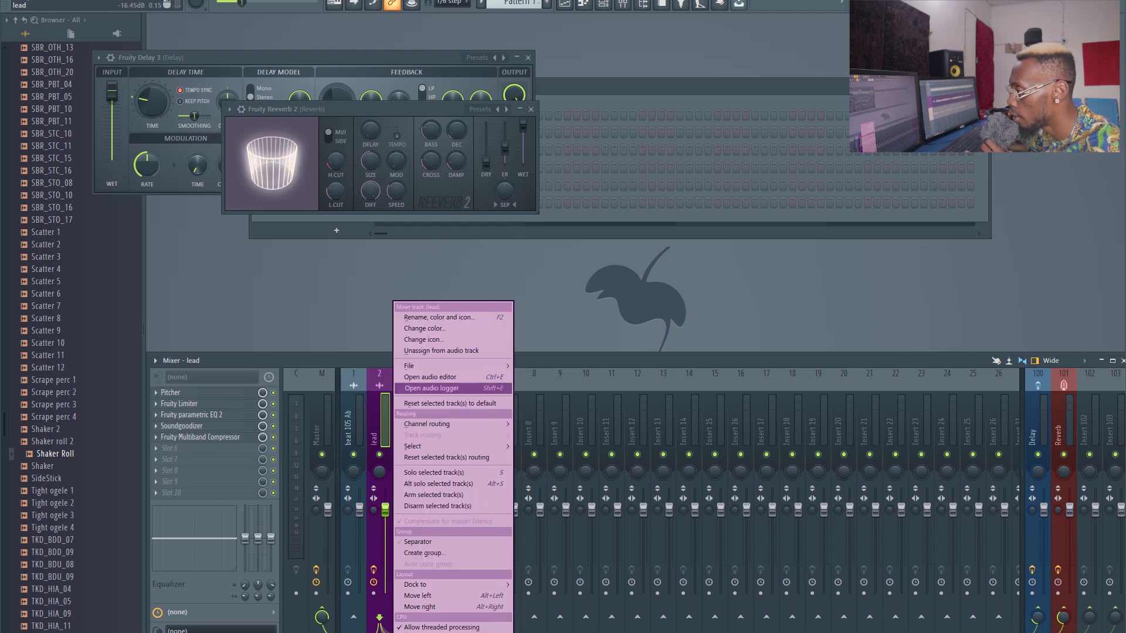
pyautogui.moveTo(445, 366)
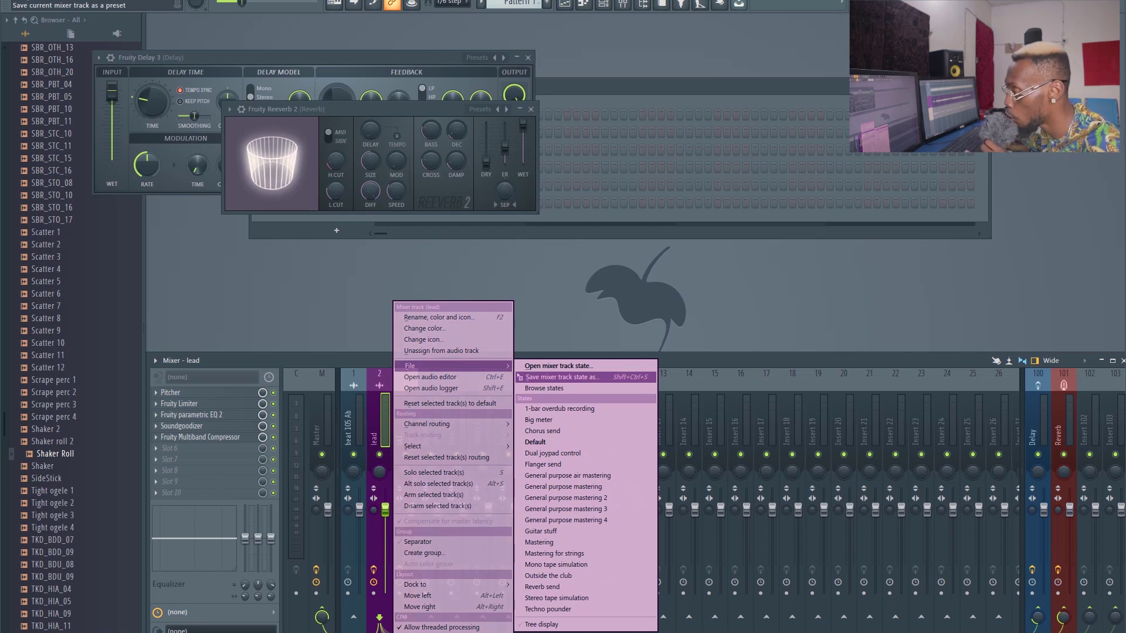
pyautogui.moveTo(518, 377); pyautogui.dragTo(376, 444)
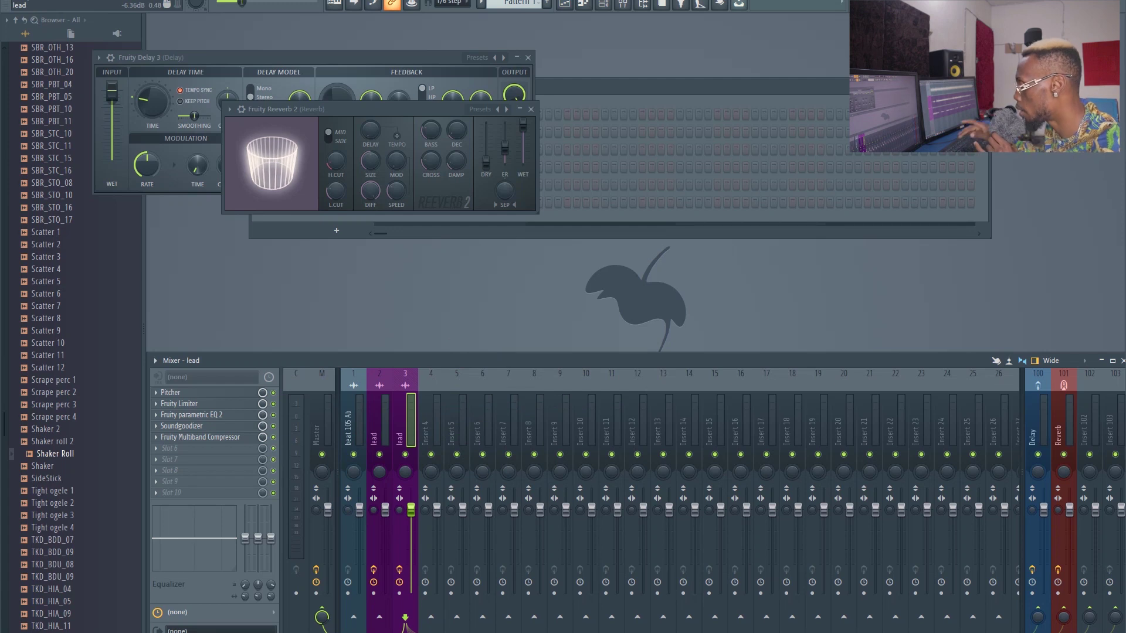
# Step: Rename the mixer track on insert 3 as bk and give it a random teal color
pyautogui.press('F2')
pyautogui.write('bk')
pyautogui.press('F2')
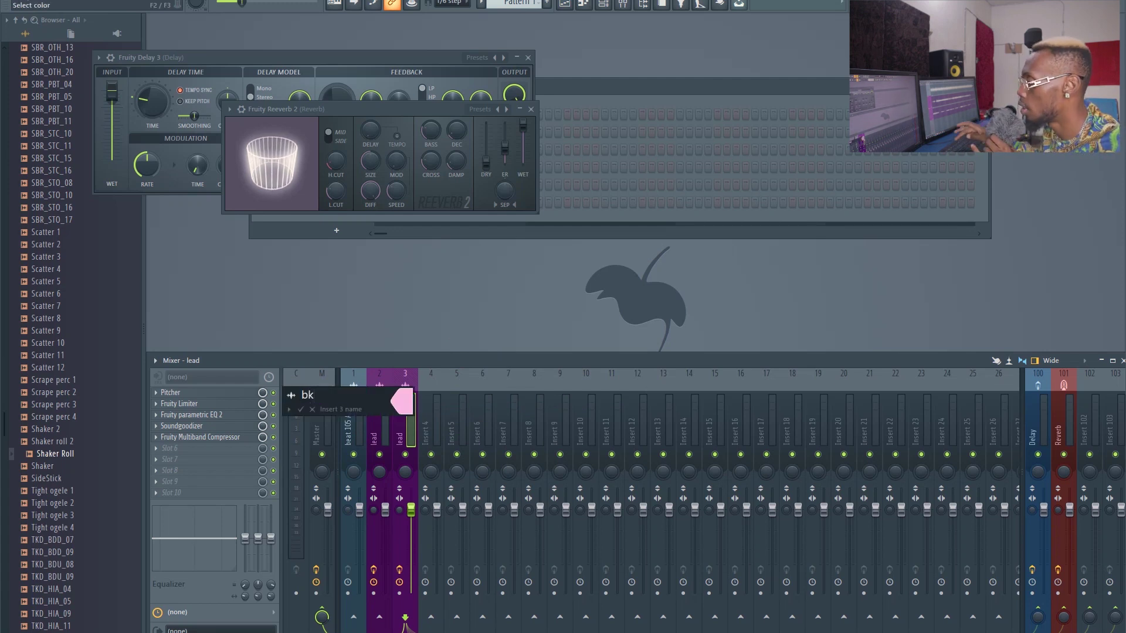
pyautogui.press('F2')
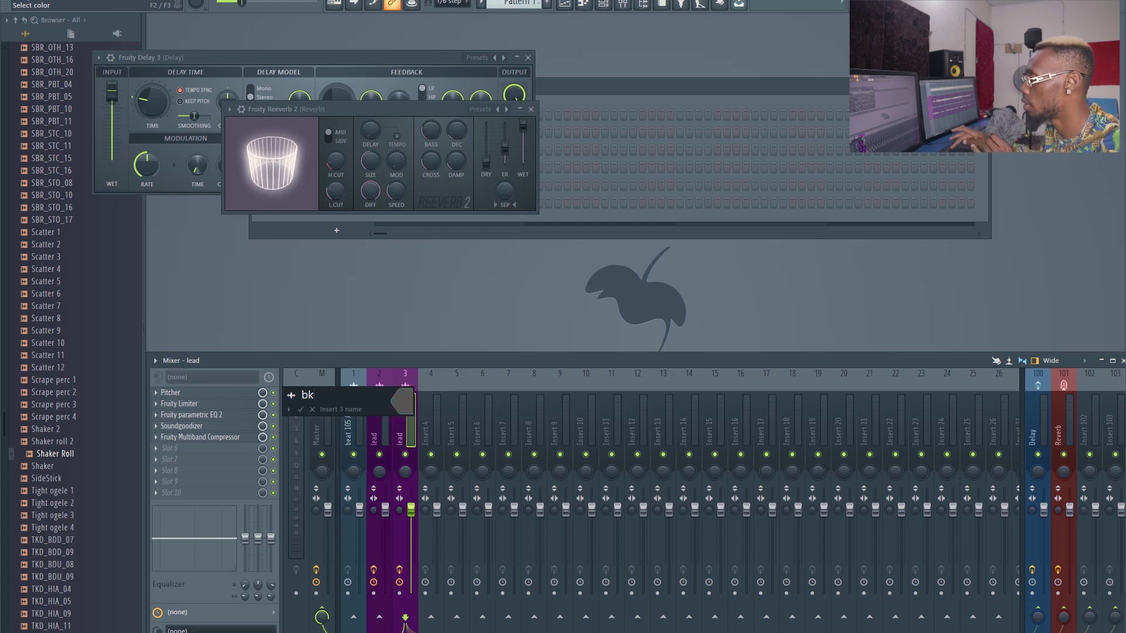
pyautogui.press('Return')
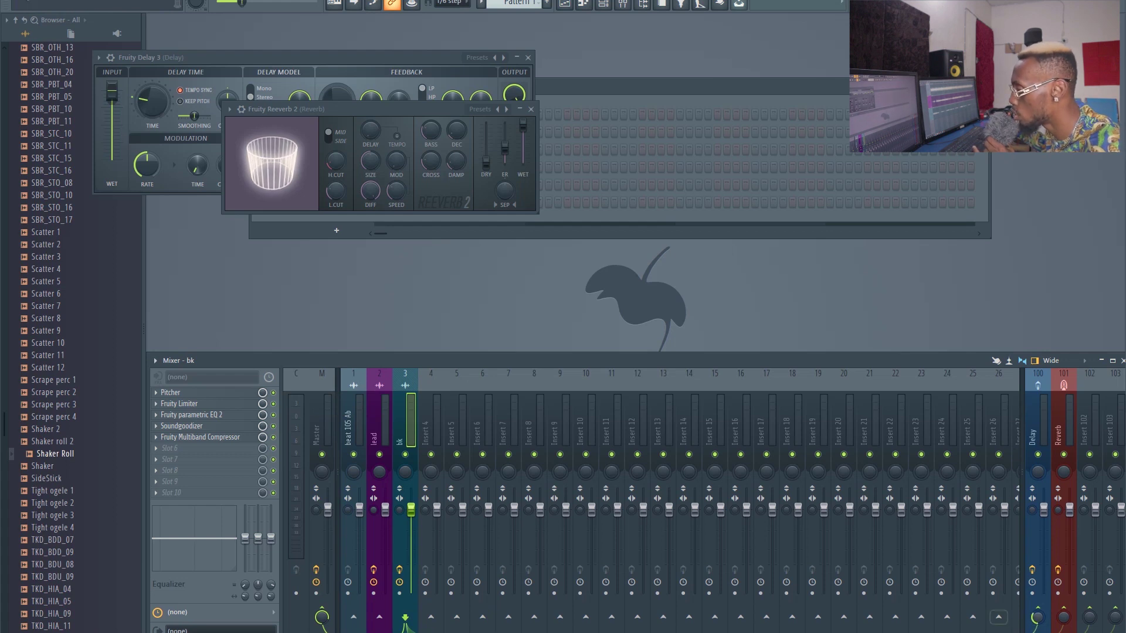
# Step: Solo the bk track and, during playback, set its sends to about 46% for Delay and about 48% for Reverb
pyautogui.rightClick(405, 454)
pyautogui.press('space')
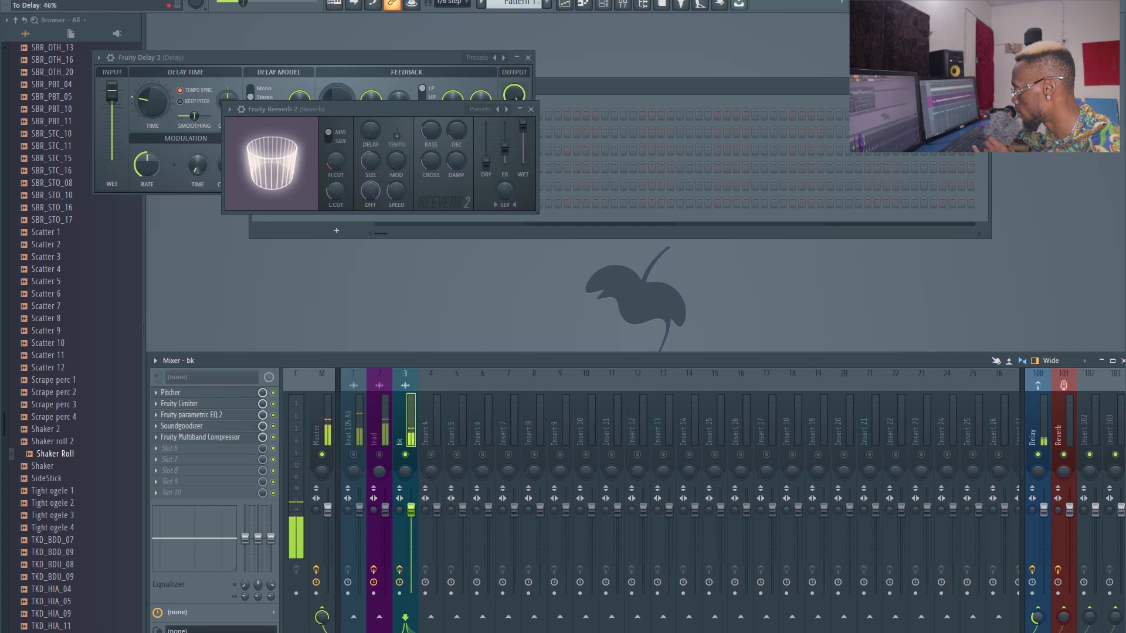
pyautogui.moveTo(1064, 617); pyautogui.dragTo(1064, 580)
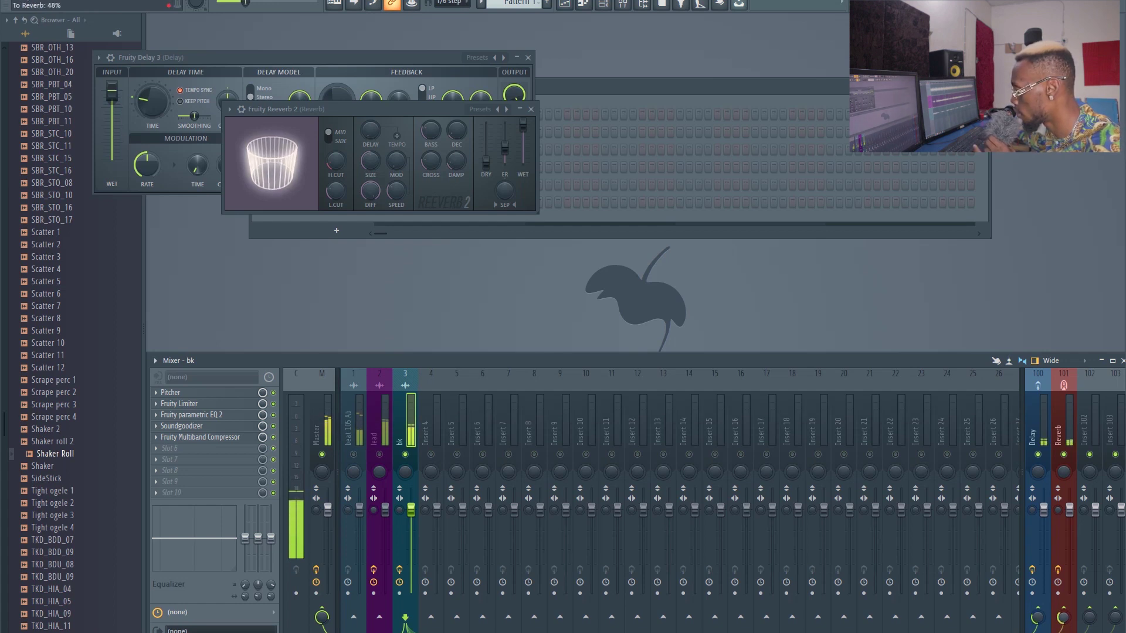
pyautogui.press('space')
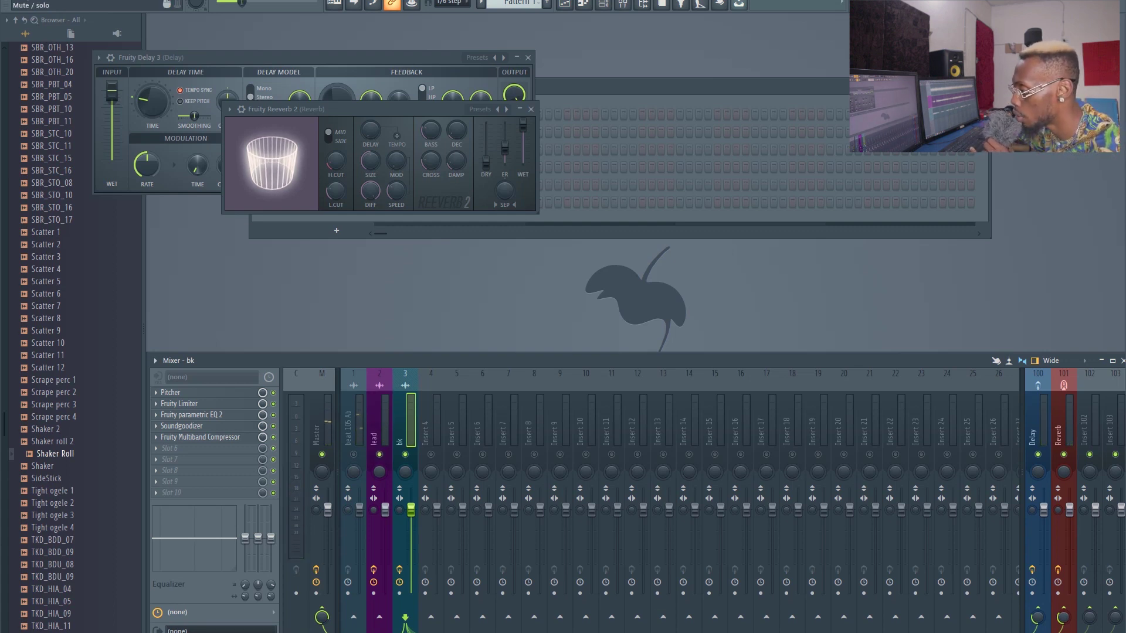
# Step: Lower the bk track's volume to about 99% while playing it with the lead, and unmute the beat to play the full mix
pyautogui.press('space')
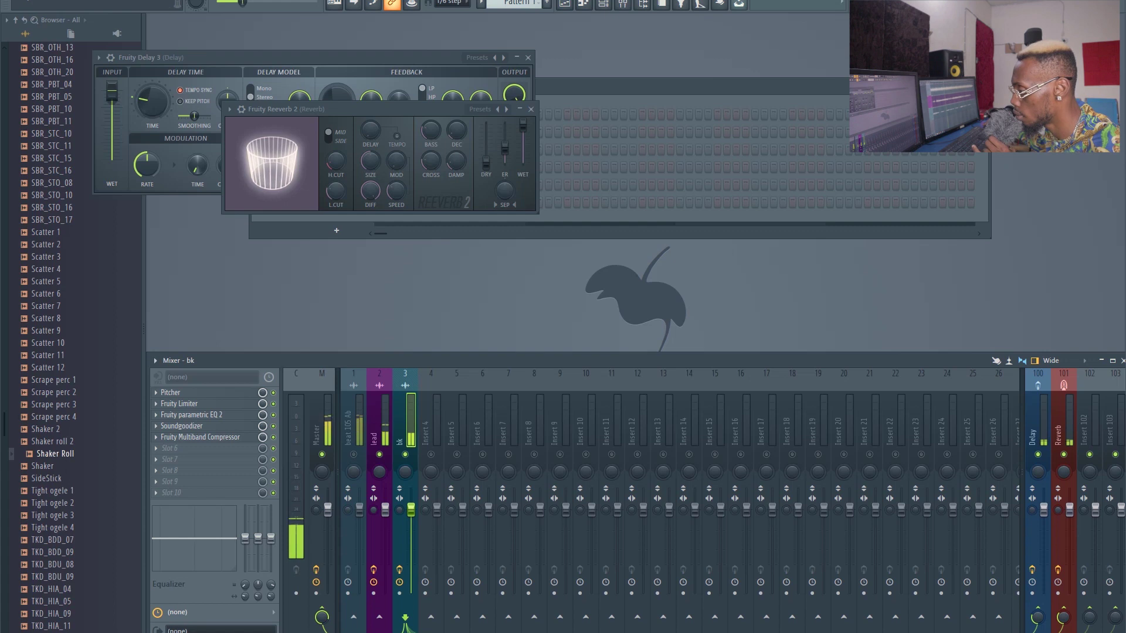
pyautogui.moveTo(411, 510); pyautogui.dragTo(411, 511)
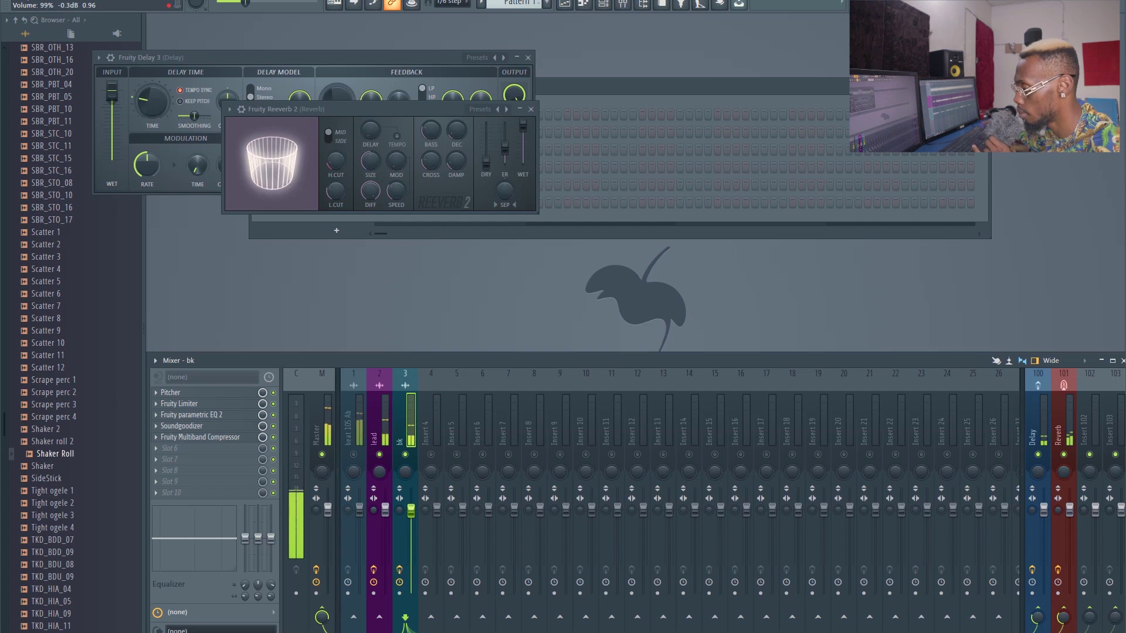
pyautogui.press('space')
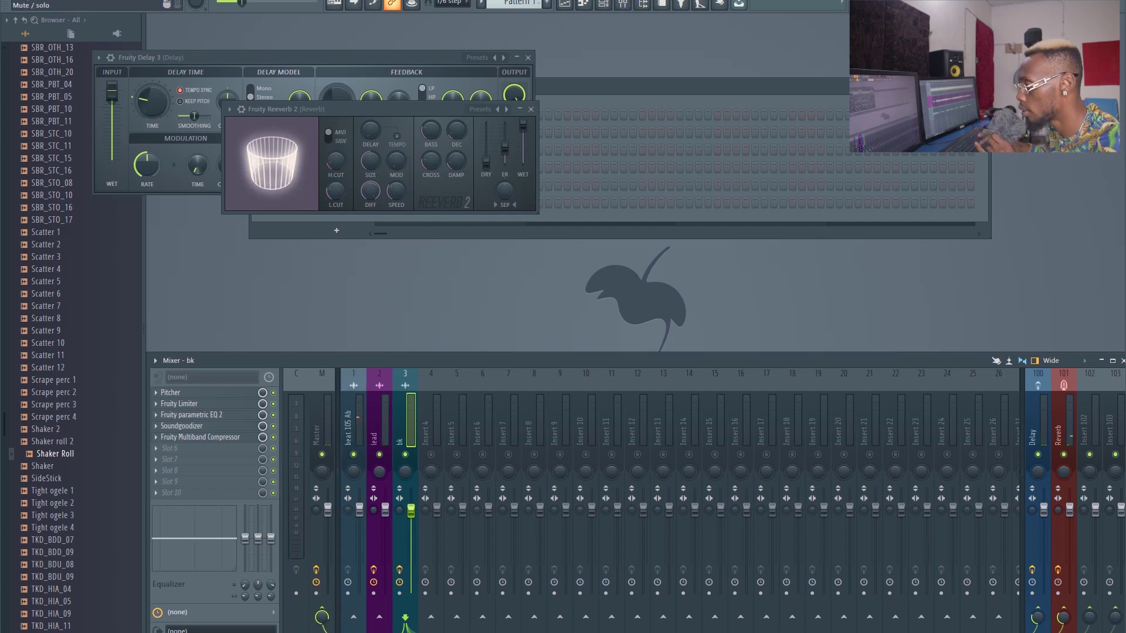
pyautogui.press('space')
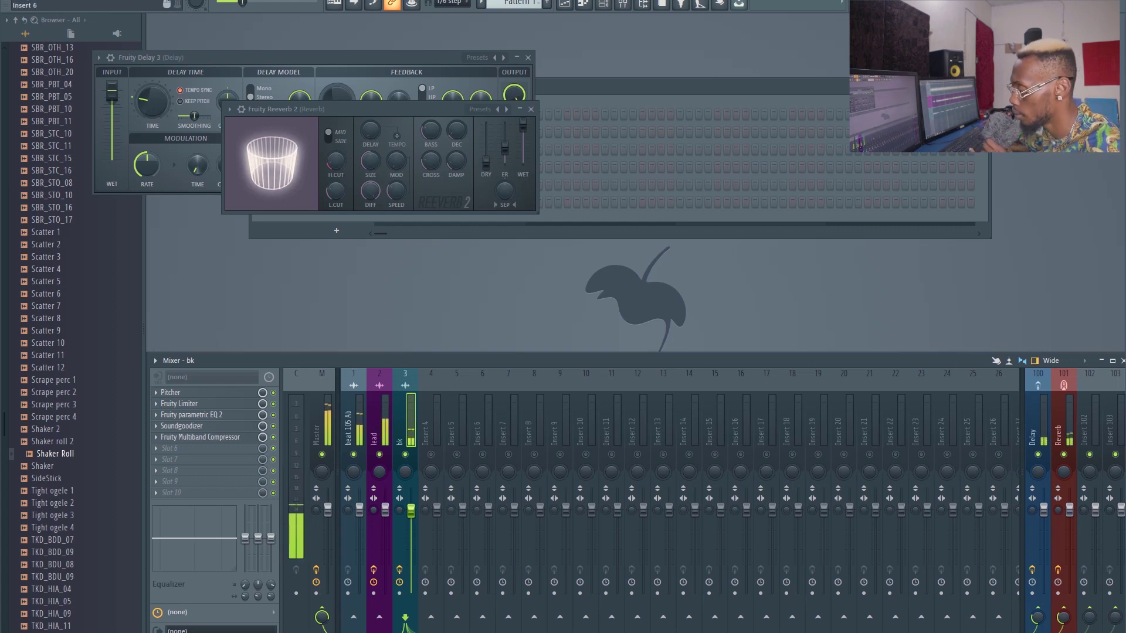